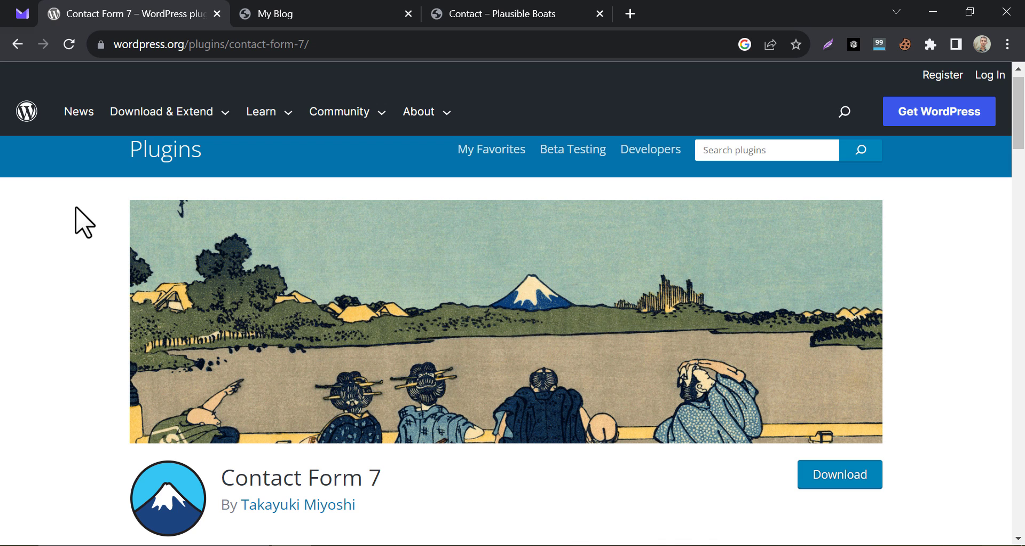
Scroll through the Contact Form 7 plugin page, then switch to the My Blog homepage tab.
scroll(75, 270, down, 7)
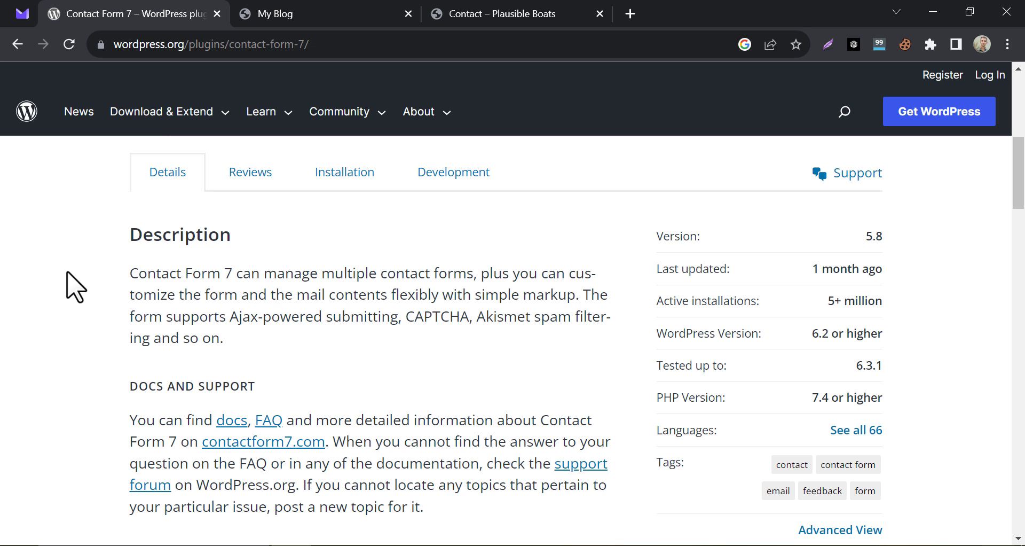
scroll(75, 287, down, 20)
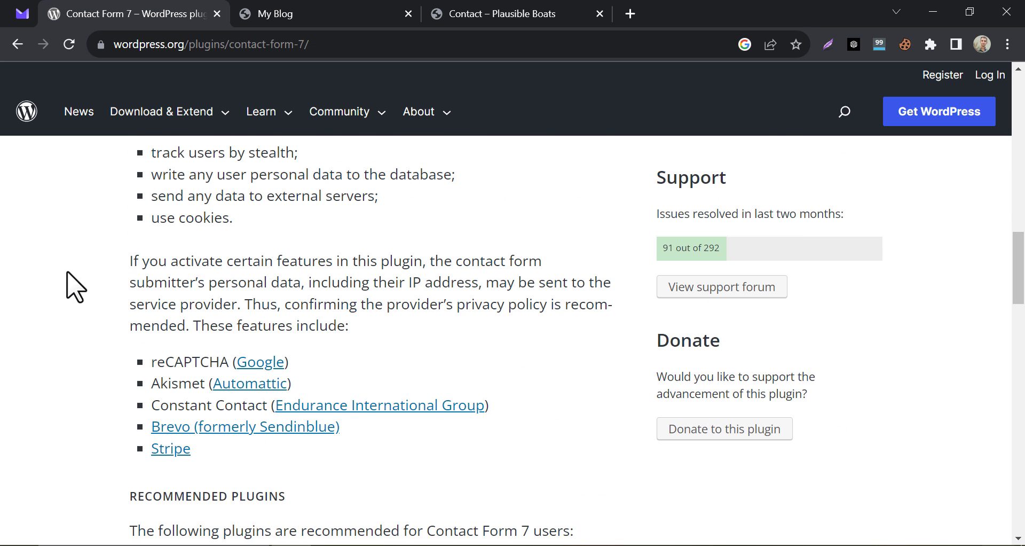
scroll(76, 274, down, 3)
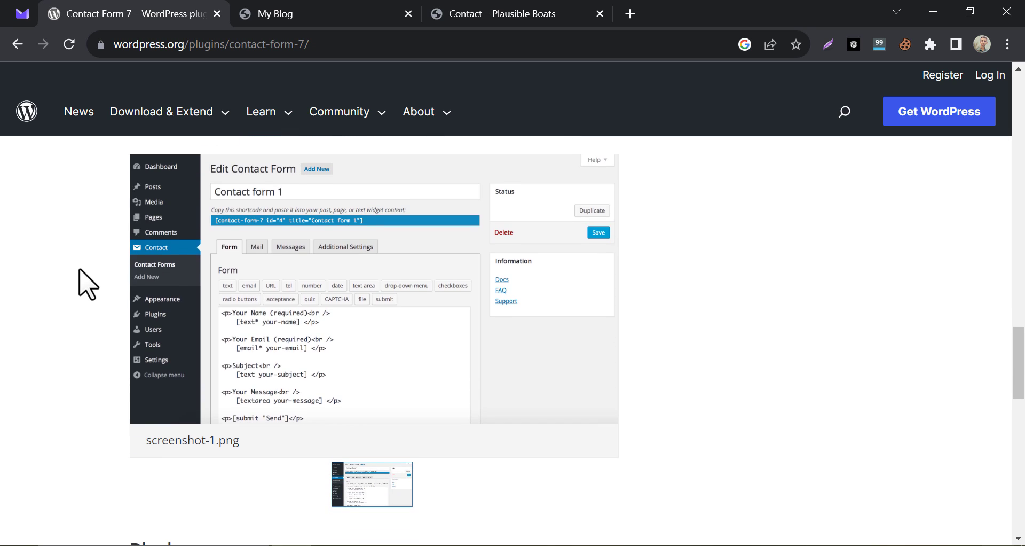
scroll(216, 291, up, 2)
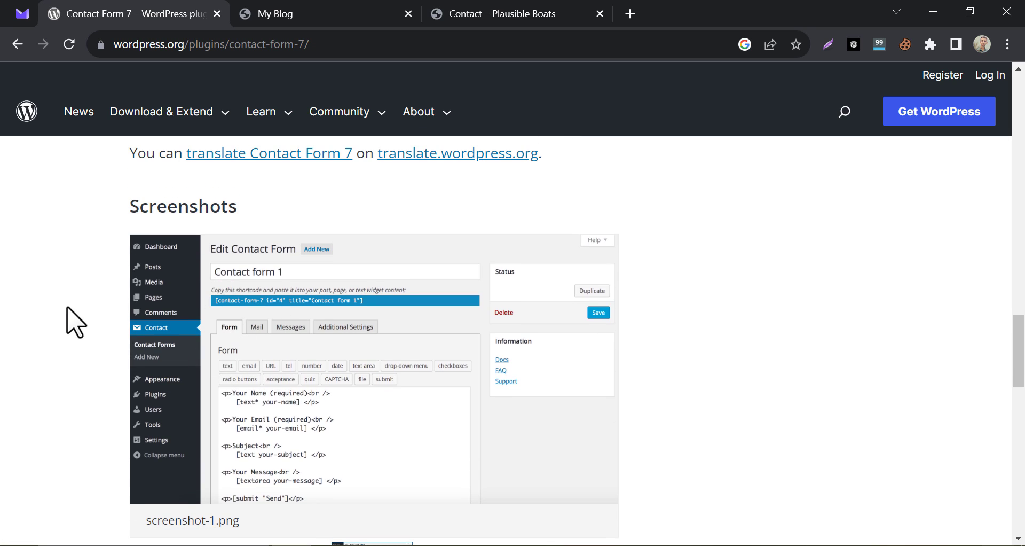
drag(1022, 321, 1022, 108)
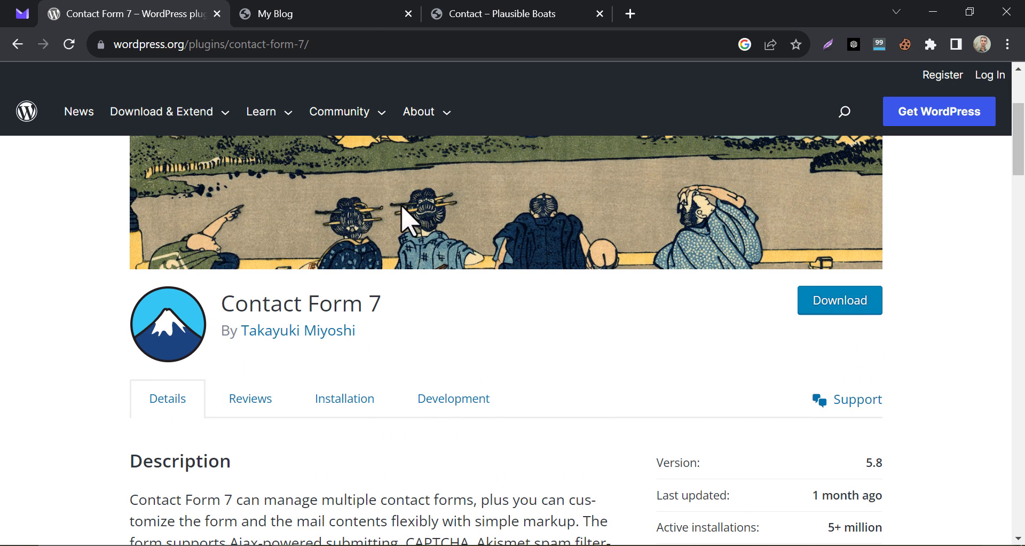
click(348, 12)
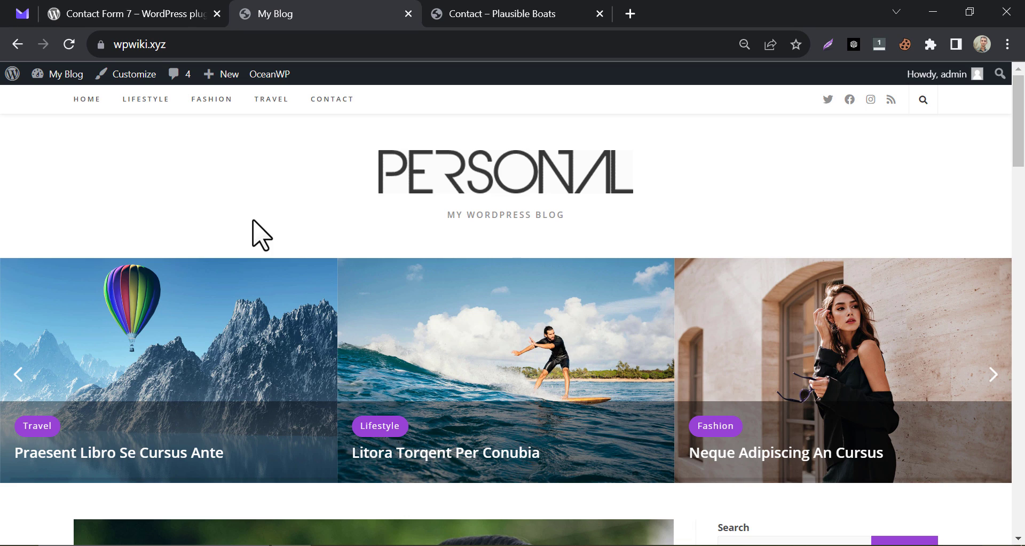
Look over the empty Contact page, then go to Dashboard from the My Blog admin-bar menu.
scroll(255, 227, down, 3)
scroll(262, 171, up, 3)
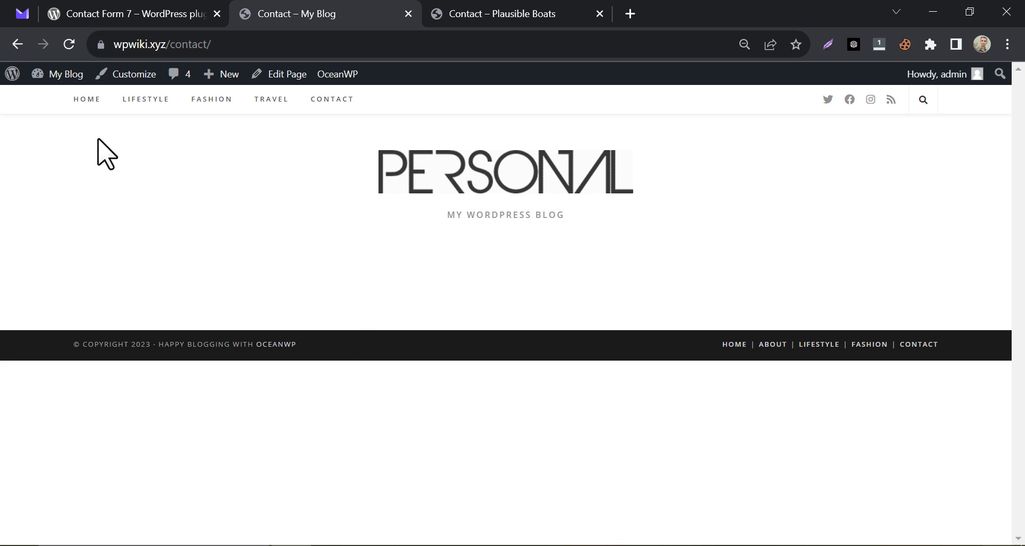
mouse_move(53, 76)
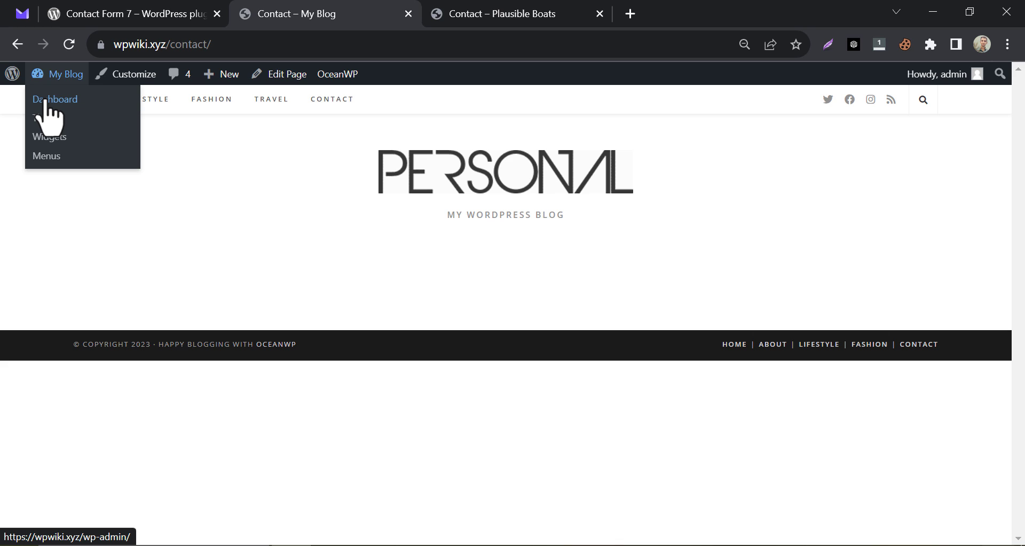
click(49, 101)
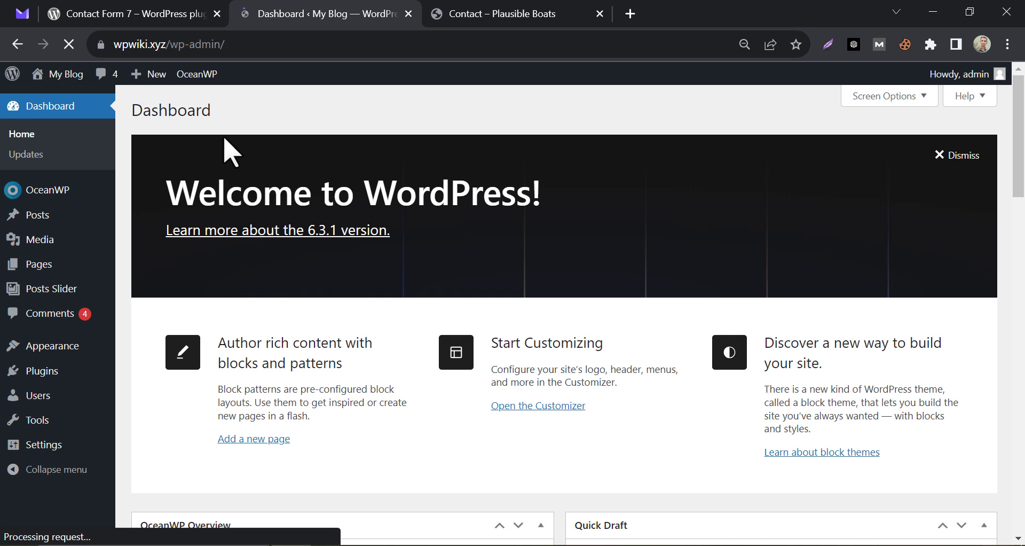
Install and activate Contact Form 7 from the Popular list under Plugins > Add New.
mouse_move(65, 380)
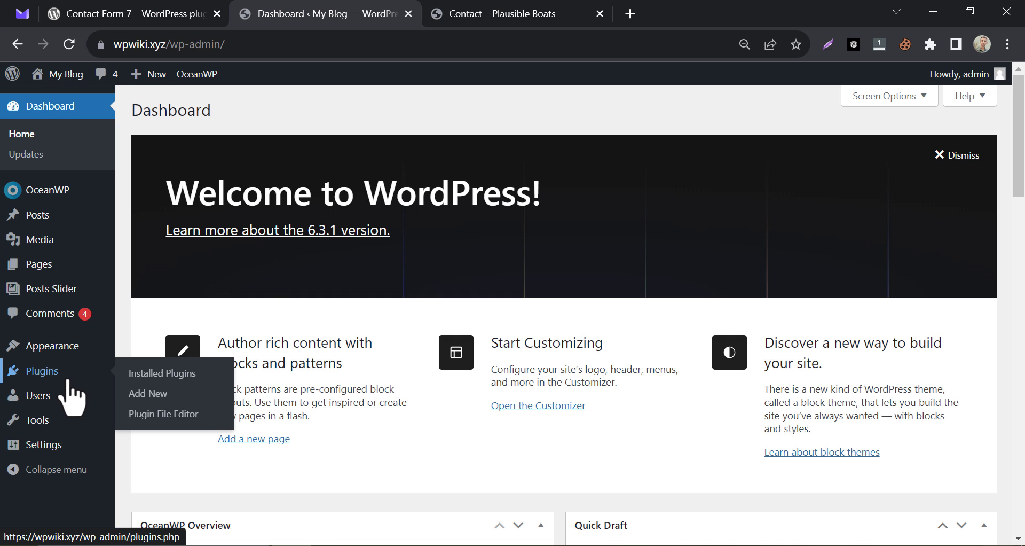
click(148, 397)
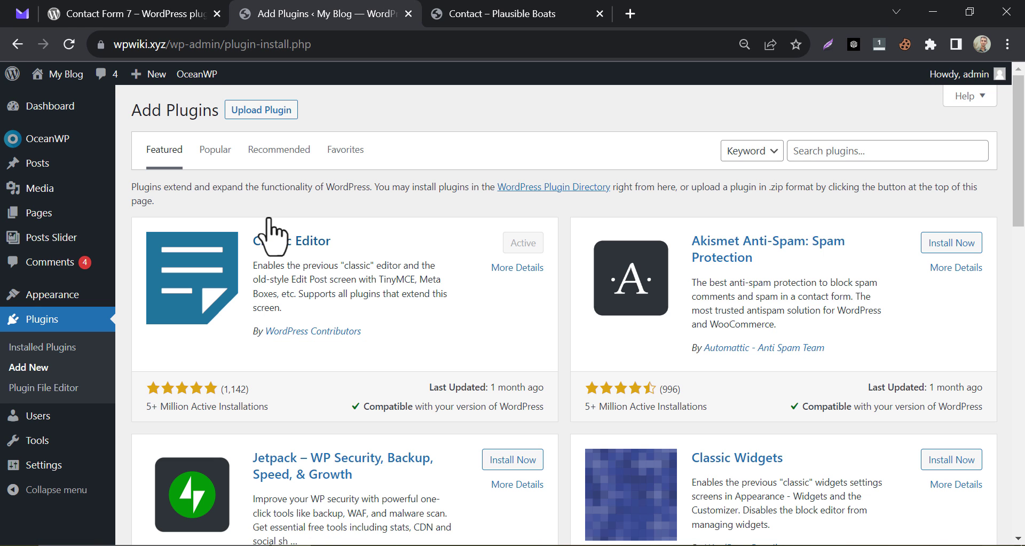
click(214, 154)
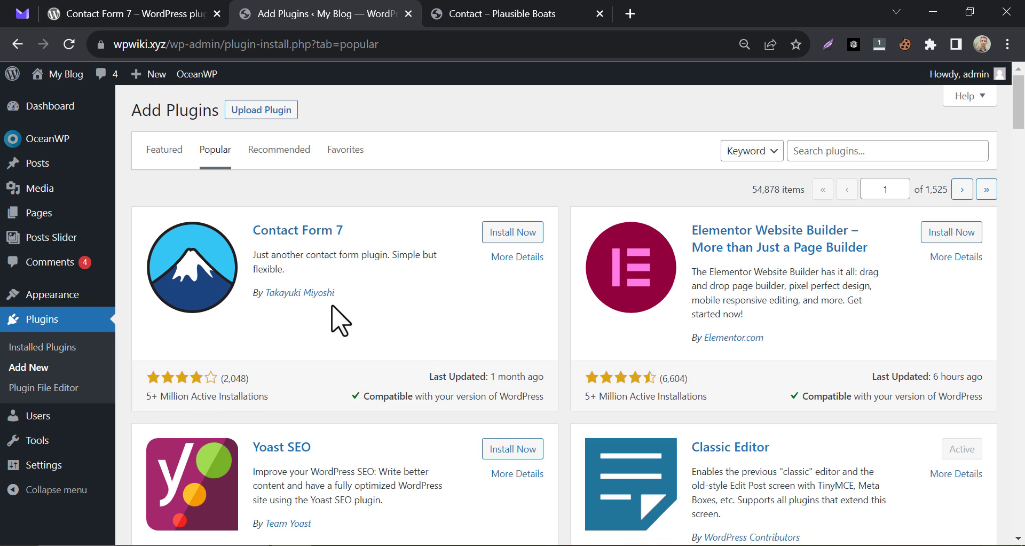
click(535, 233)
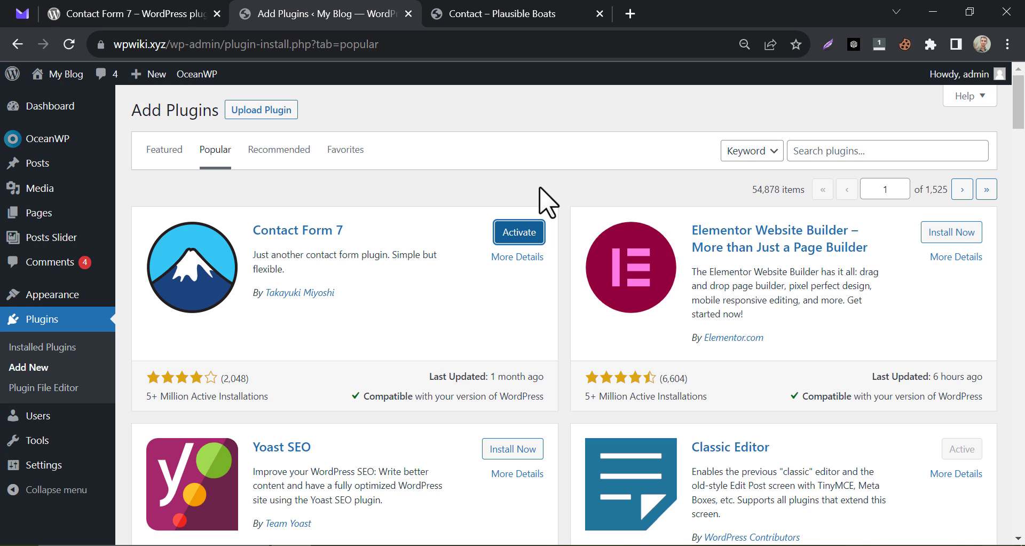
click(523, 233)
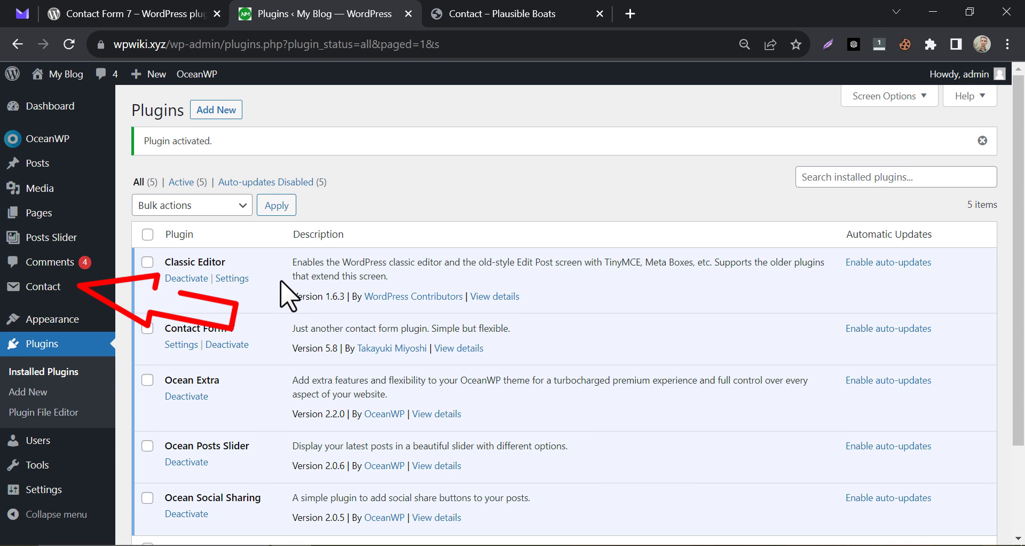
scroll(282, 277, down, 2)
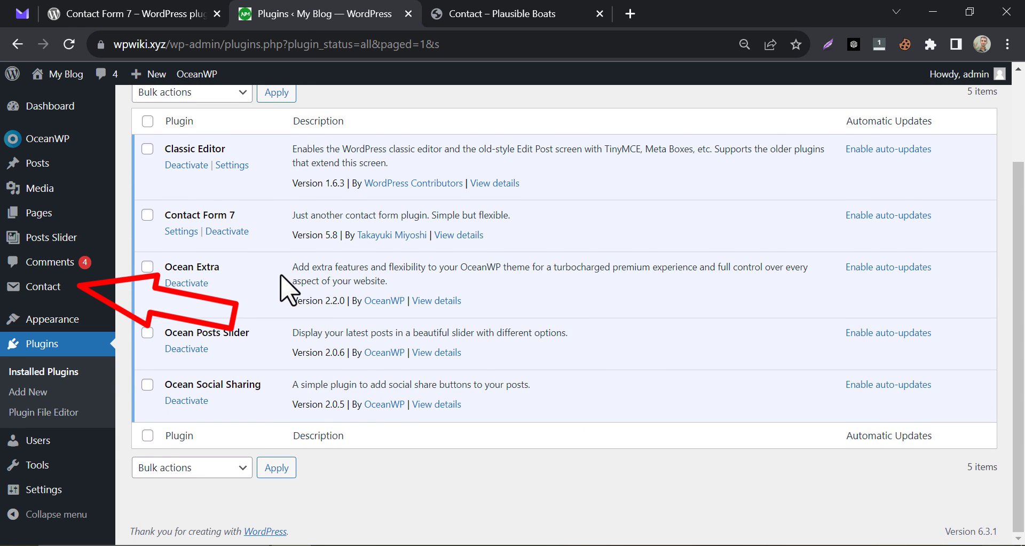
Dismiss the storage notice, open Contact form 1 for editing, and inspect its email and Subject template lines.
click(60, 291)
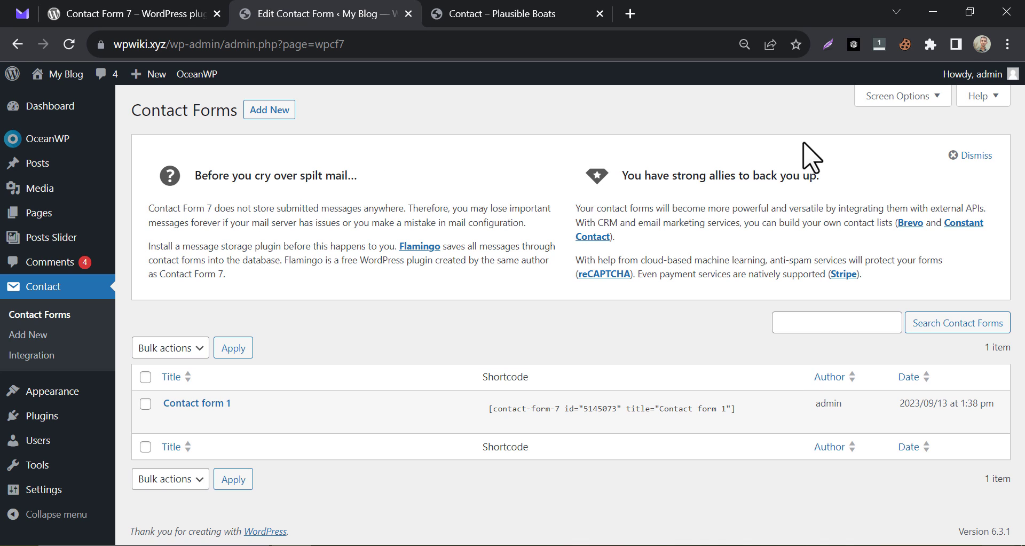
click(970, 155)
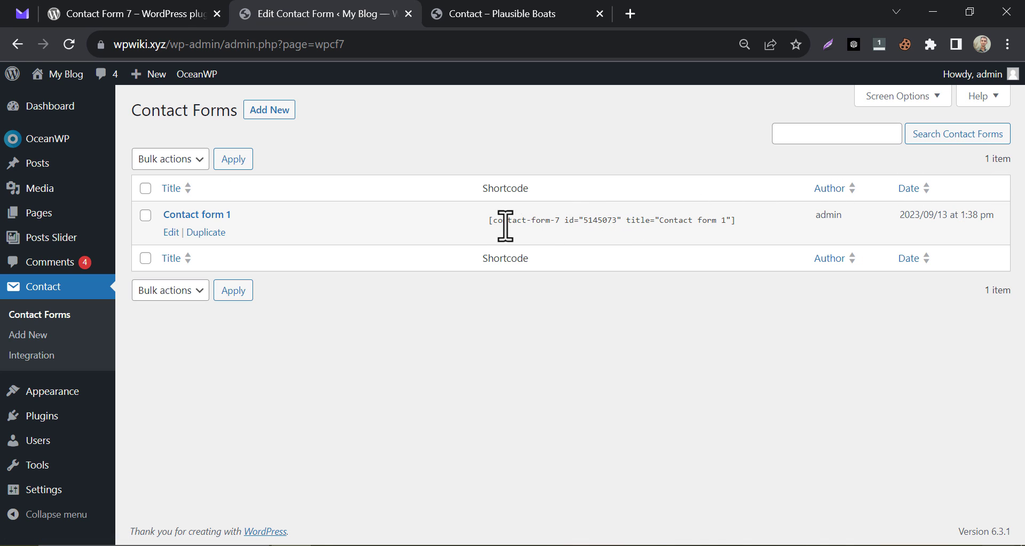
click(171, 233)
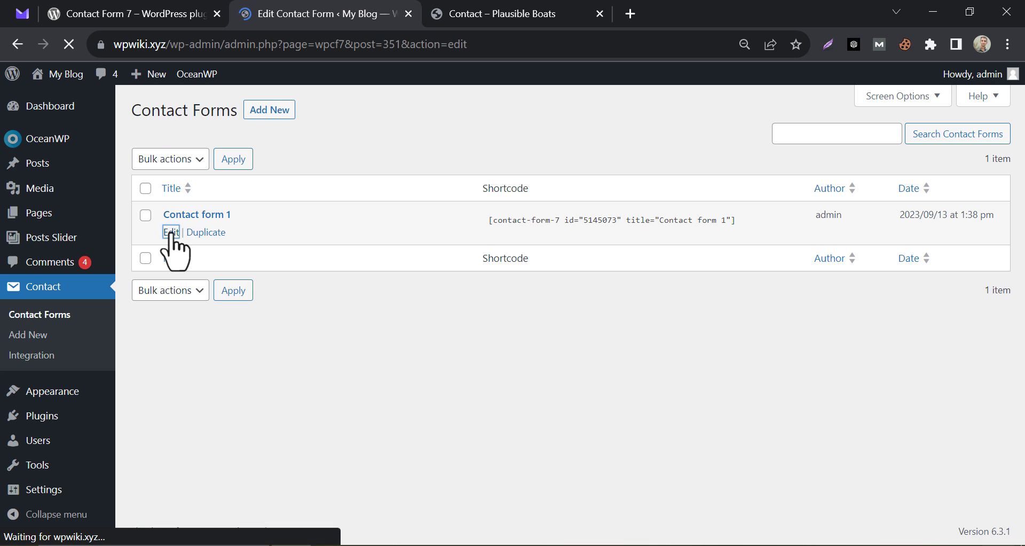
scroll(448, 356, down, 1)
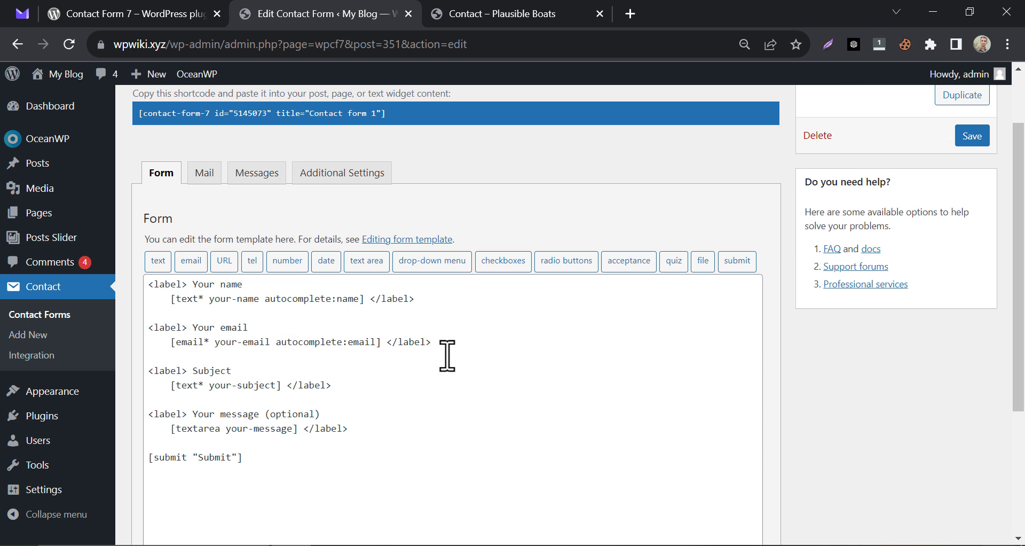
click(218, 285)
drag(198, 327, 272, 333)
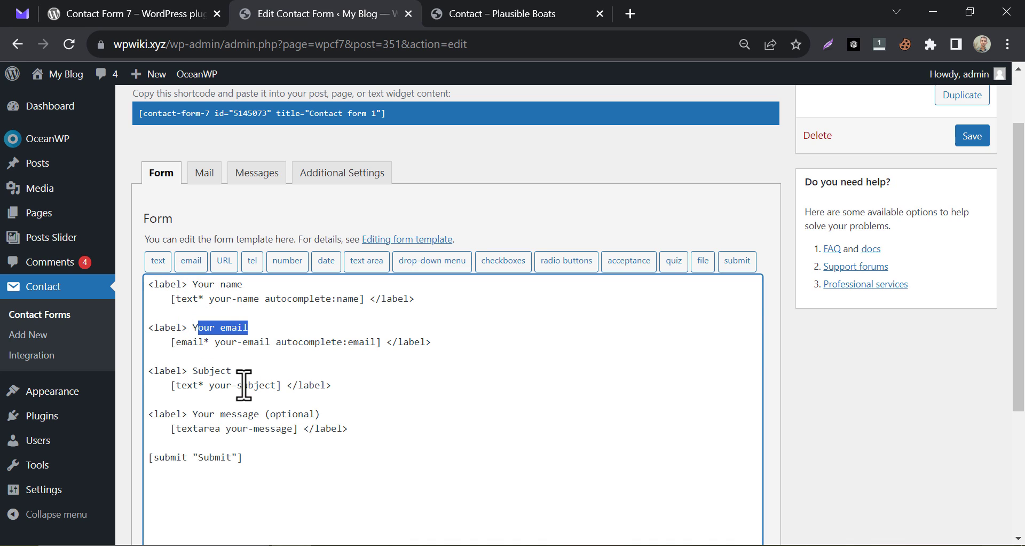
drag(195, 370, 289, 366)
click(261, 348)
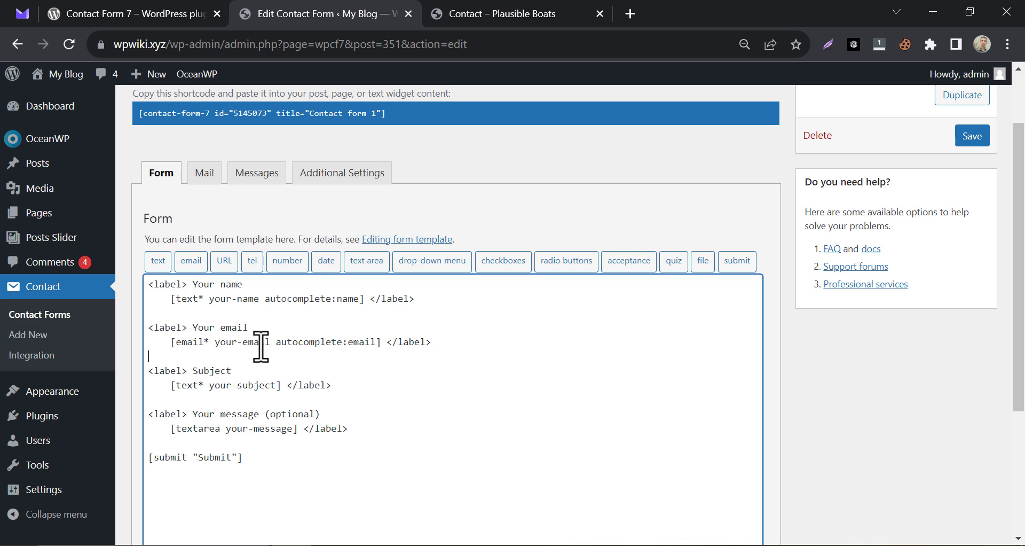
Copy Contact form 1's shortcode from the top of the editor.
scroll(261, 348, up, 2)
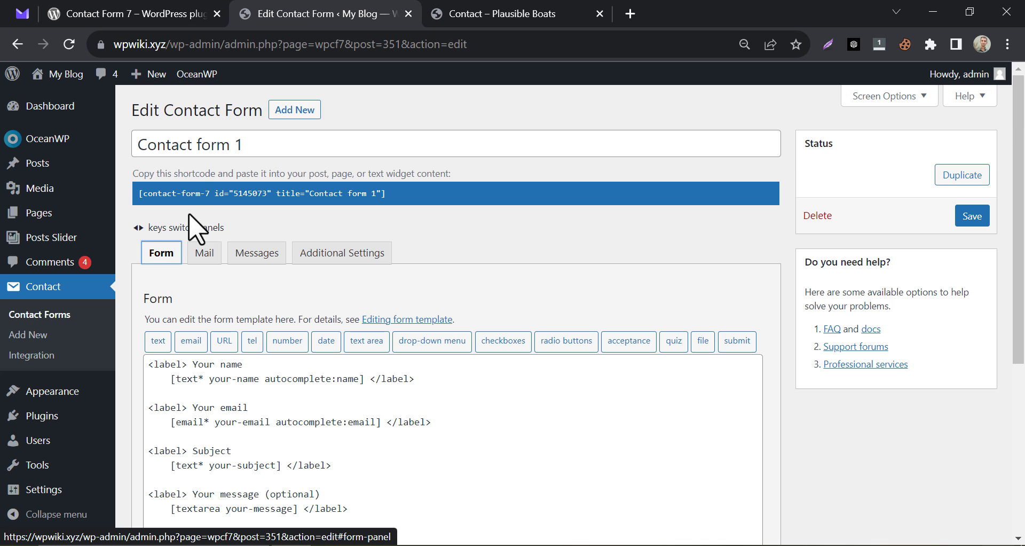
click(212, 193)
right_click(250, 193)
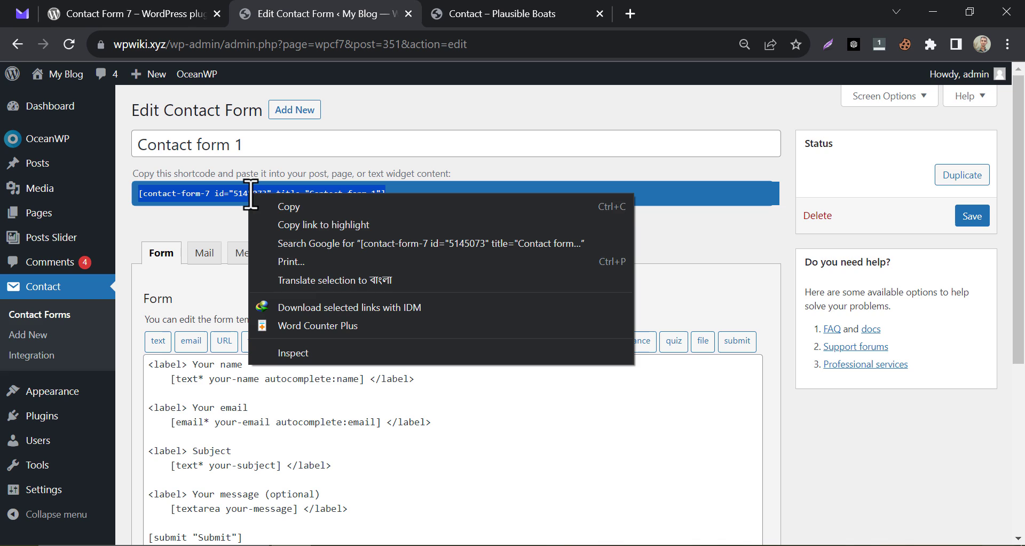
click(289, 207)
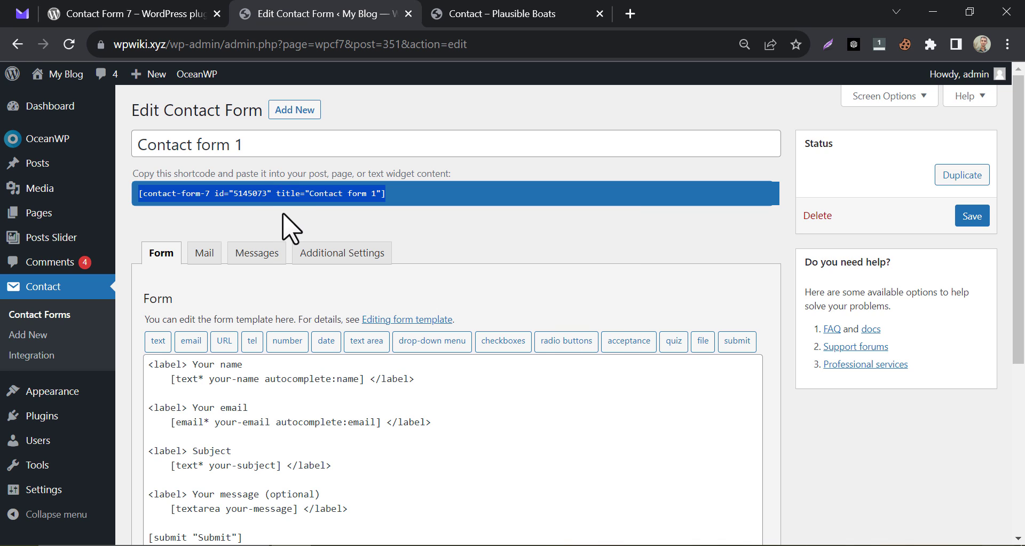
Open the Pages list in a new tab and open the My Blog Contact page in the editor.
mouse_move(107, 229)
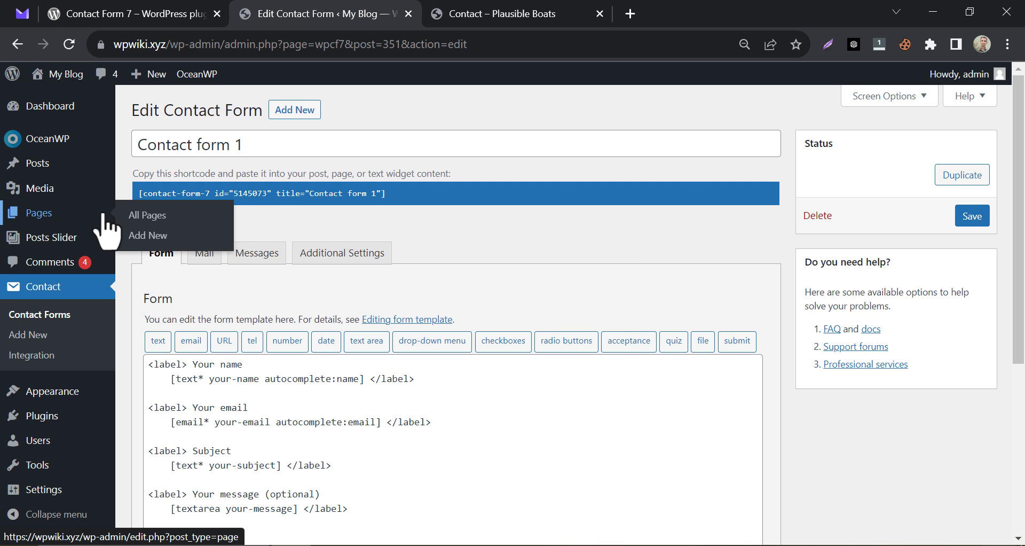
right_click(147, 215)
click(176, 225)
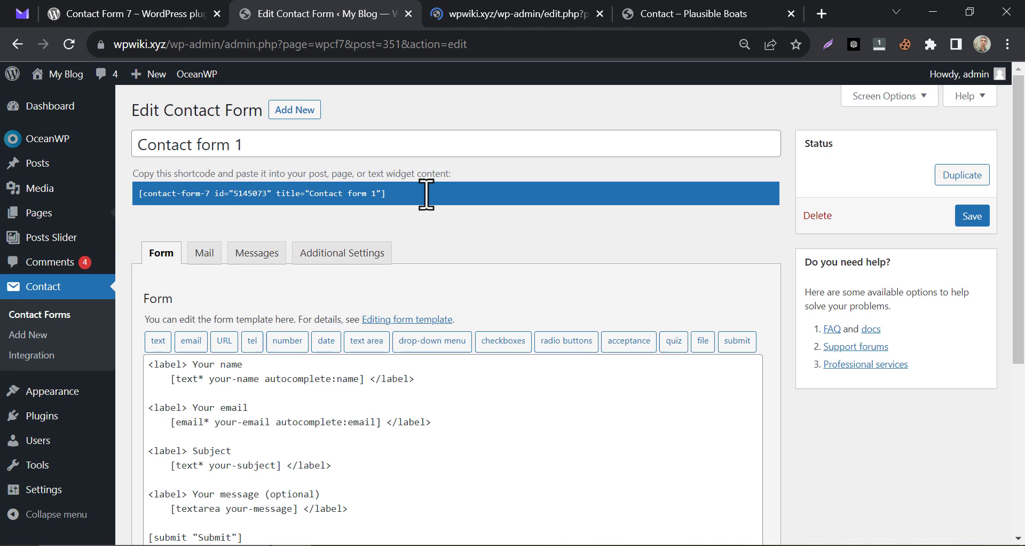
click(471, 21)
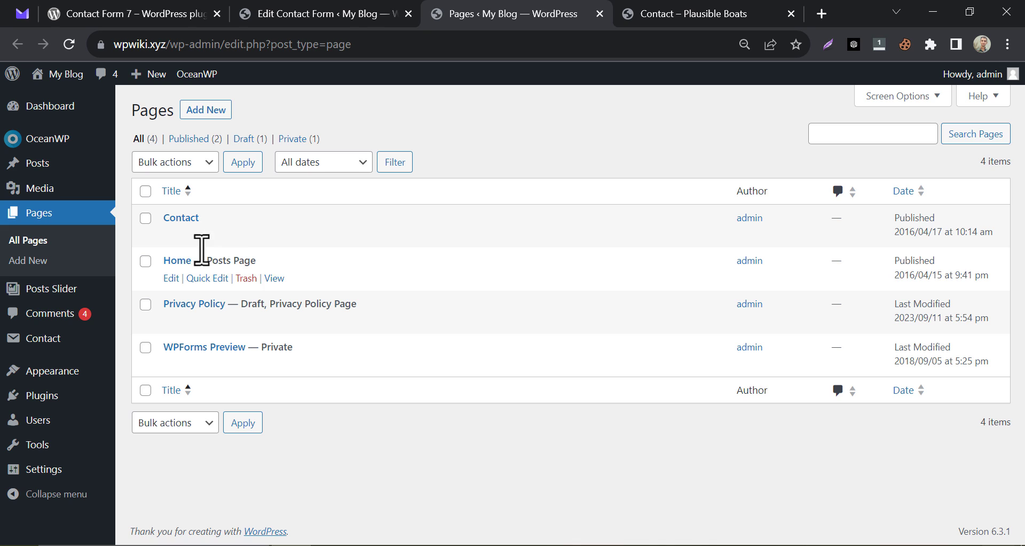
click(275, 235)
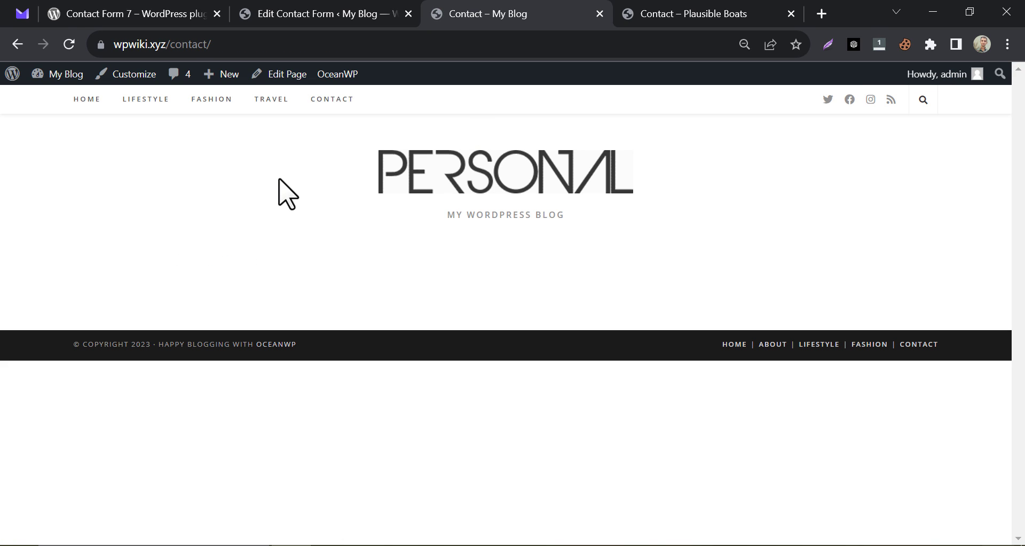
click(268, 89)
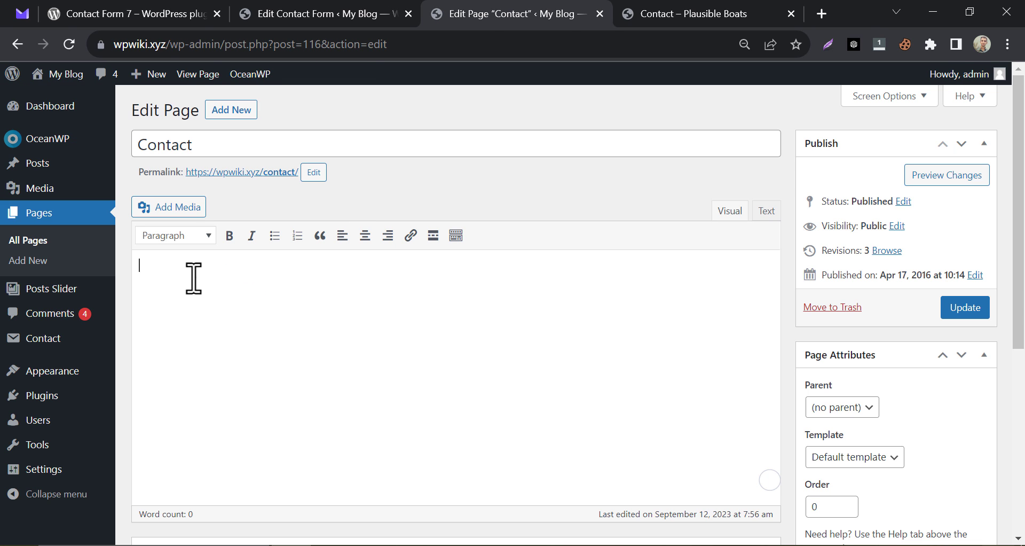
Paste the Contact form 1 shortcode into the Contact page body and update the page.
right_click(193, 278)
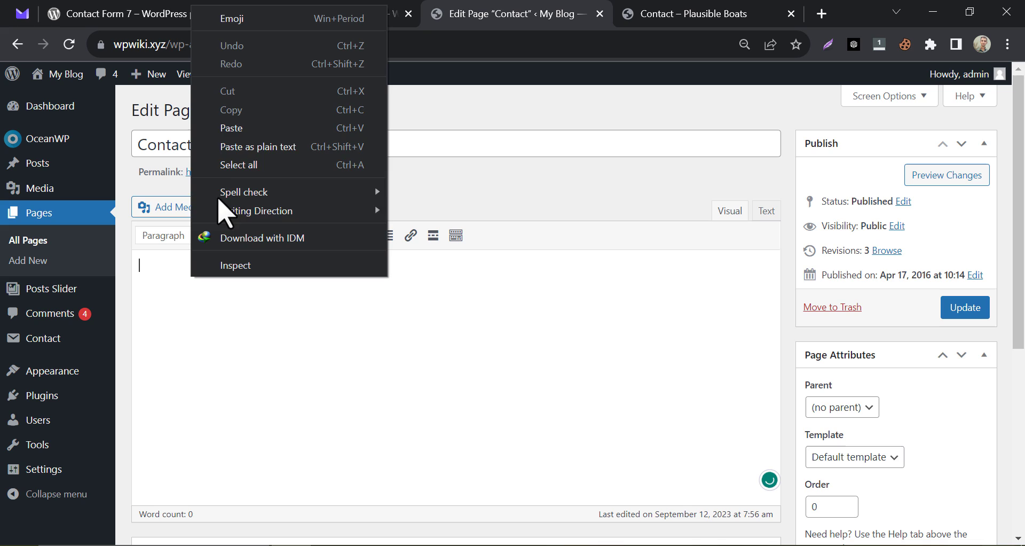
click(248, 128)
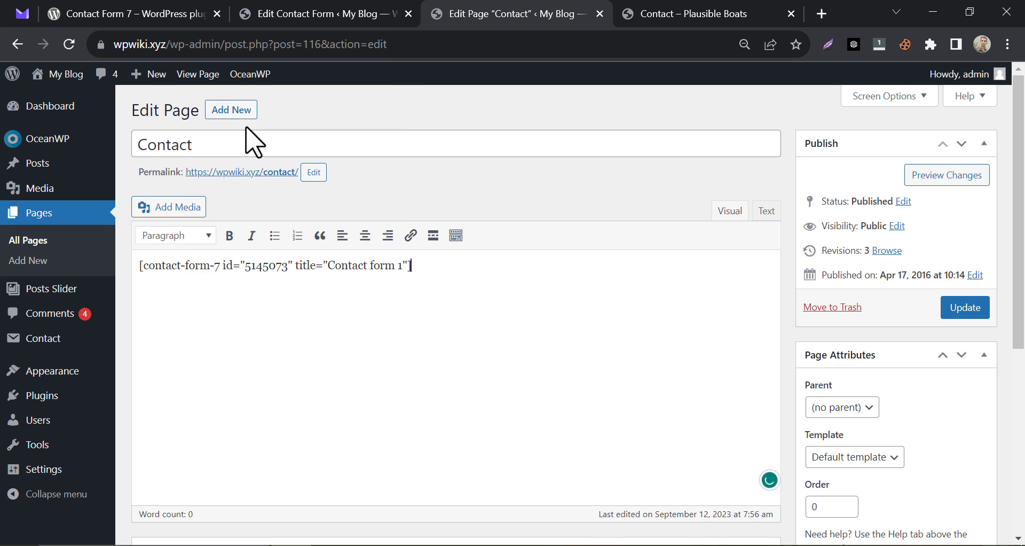
click(950, 307)
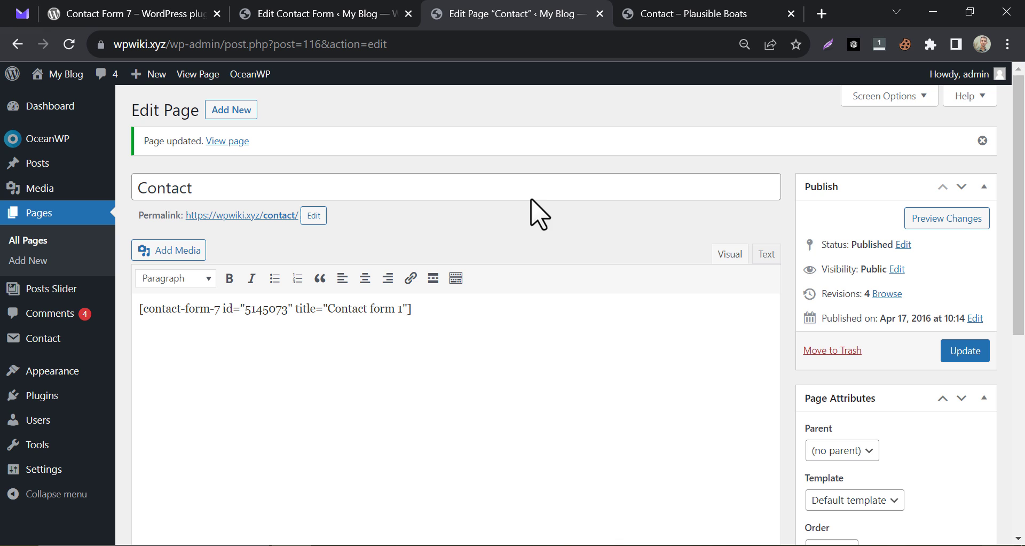
click(670, 16)
Edit the Plausible Boats Contact page and insert a Shortcode block into the container beside Get In Touch.
scroll(510, 207, down, 10)
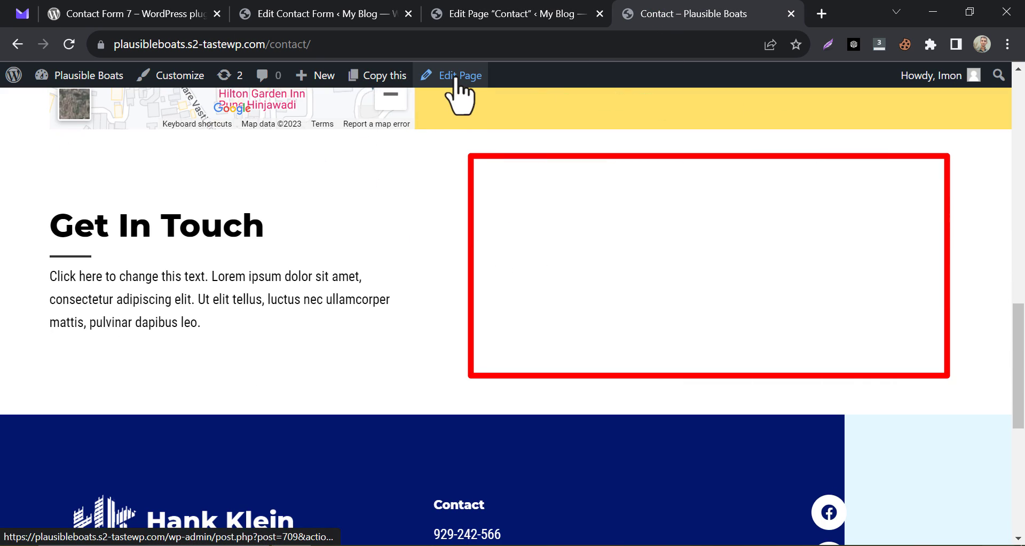
click(463, 86)
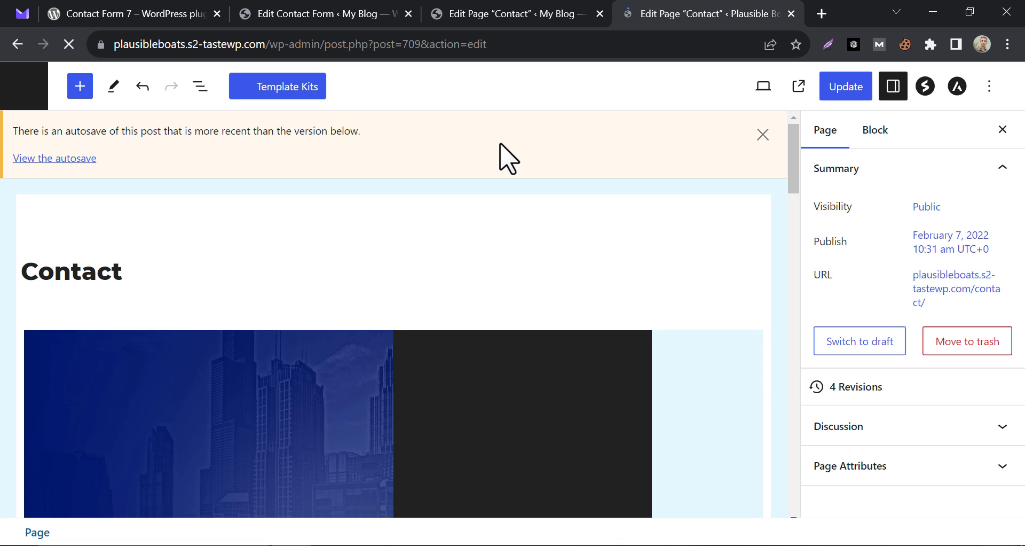
scroll(502, 155, down, 10)
scroll(553, 219, down, 3)
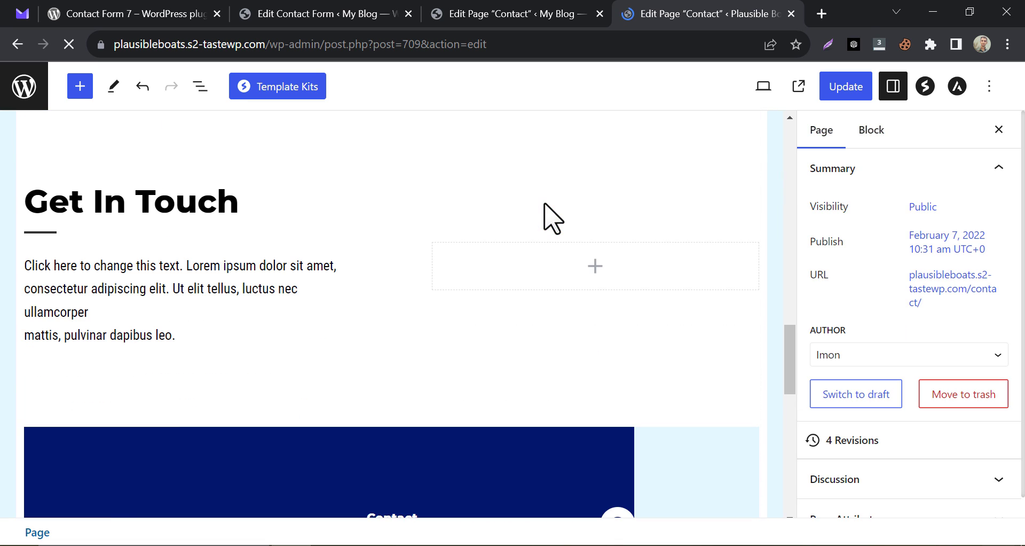
click(586, 275)
click(588, 267)
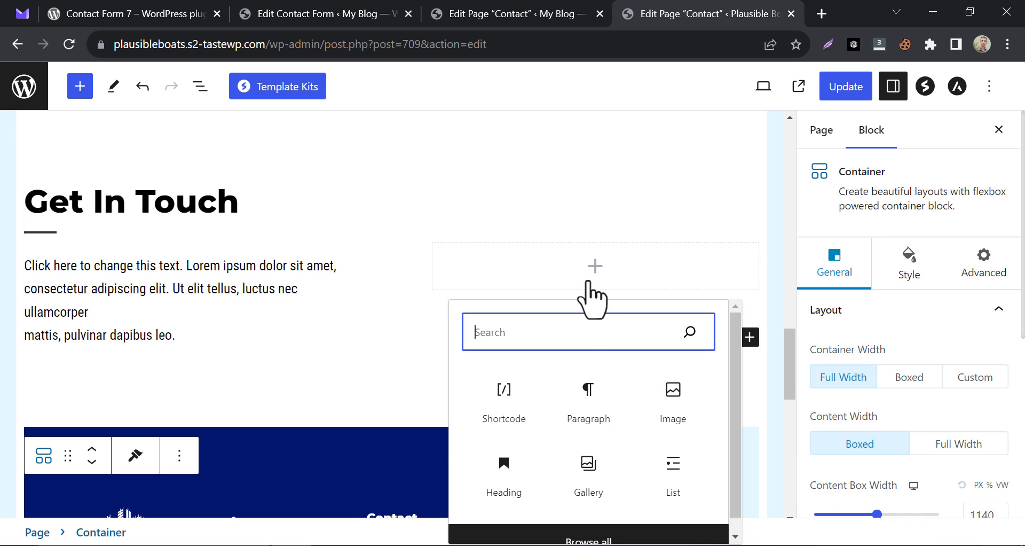
text(sho)
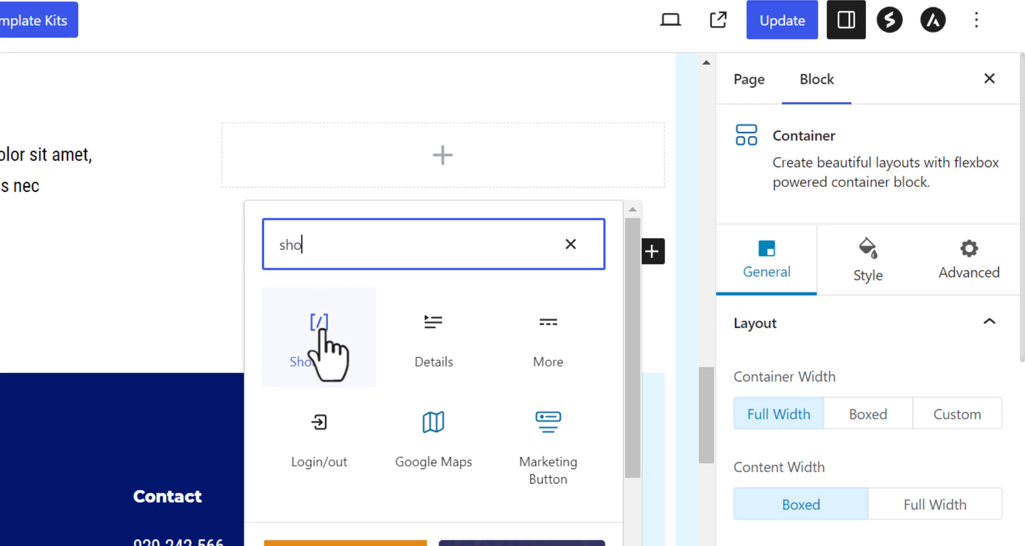
click(322, 331)
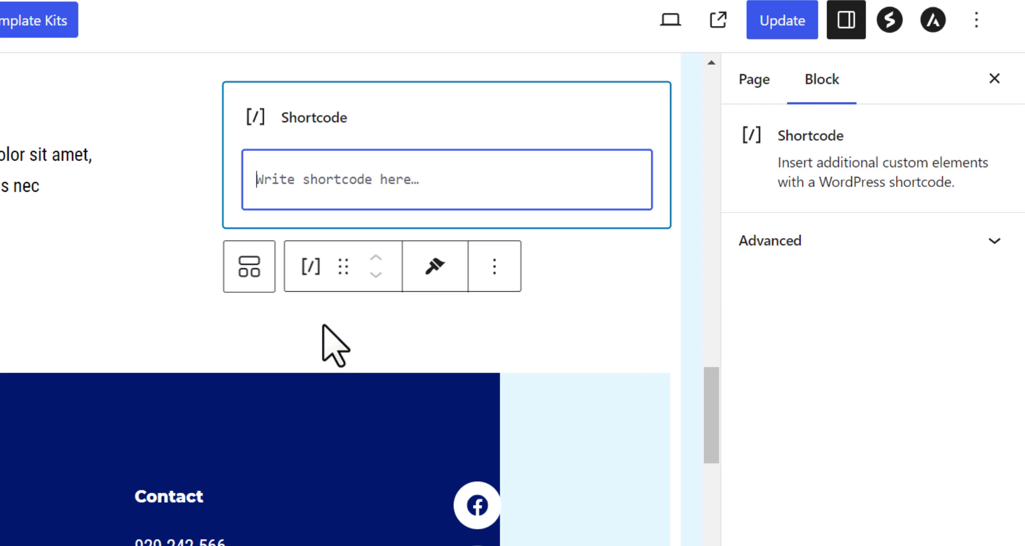
Paste the Contact form 1 shortcode into the Shortcode block and update the page.
right_click(277, 177)
click(342, 347)
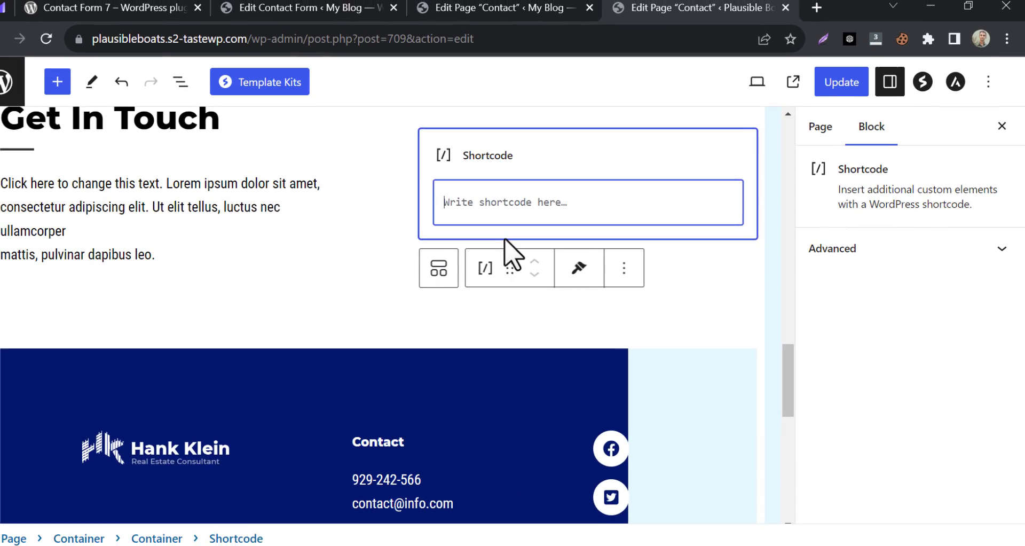
key(ctrl+v)
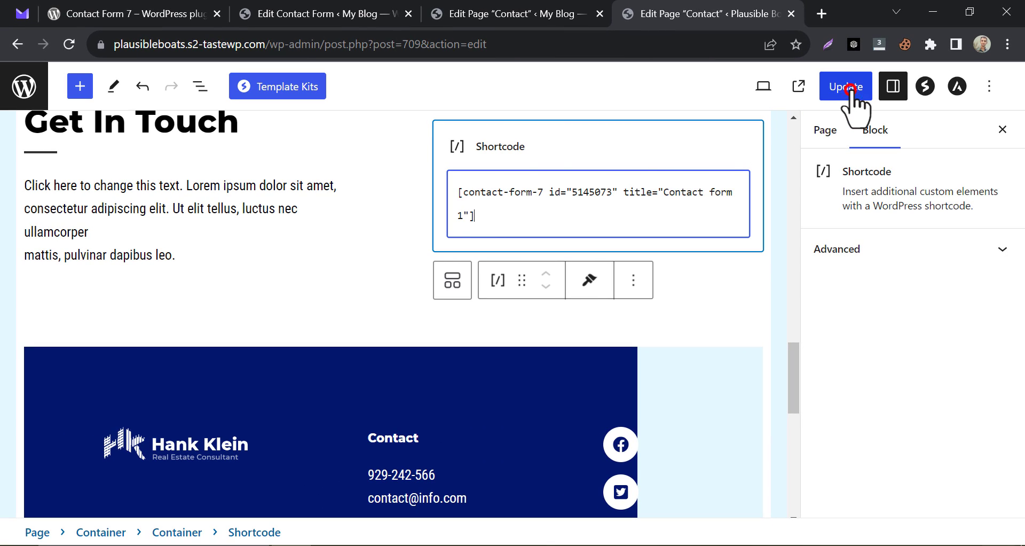
click(845, 91)
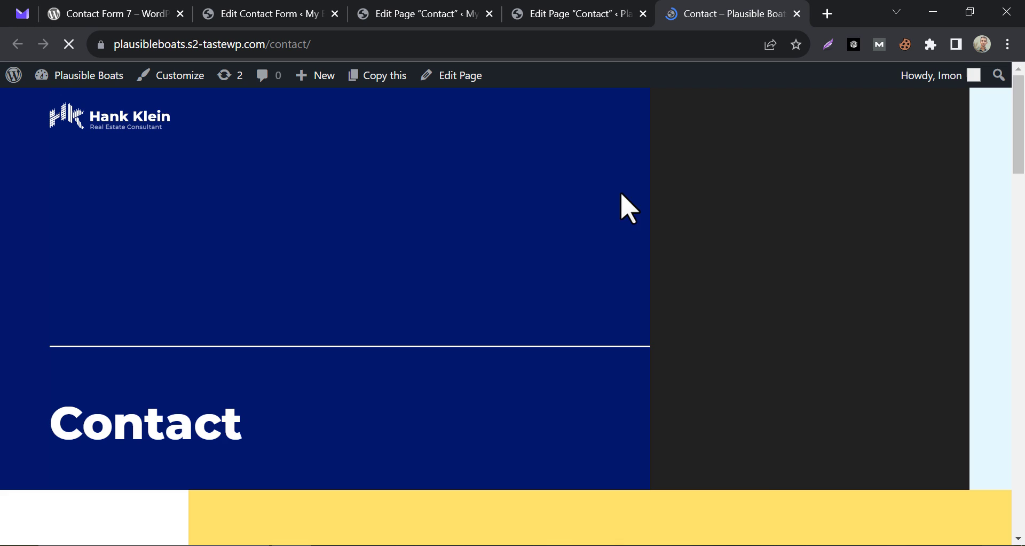
Scroll through the contact form on the live Plausible Boats Contact page, then go back to its block editor.
scroll(622, 206, down, 10)
scroll(566, 246, up, 3)
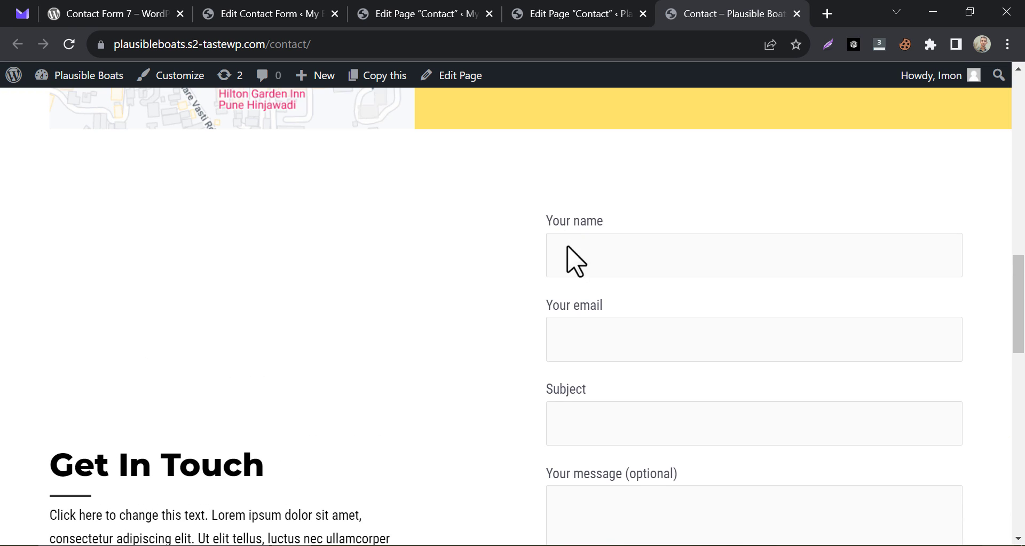
scroll(586, 259, down, 5)
scroll(590, 275, down, 3)
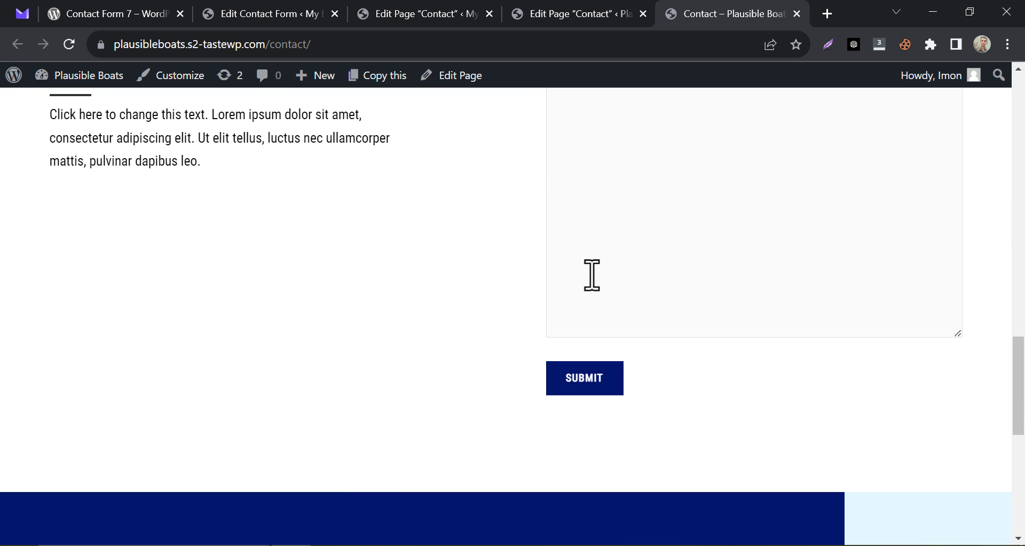
scroll(590, 275, up, 6)
scroll(587, 278, up, 3)
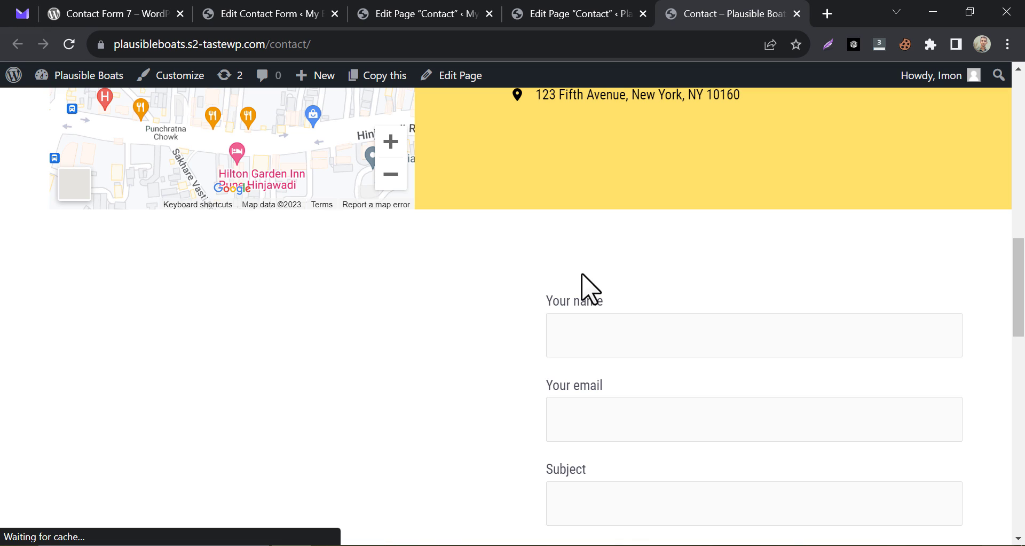
click(591, 12)
scroll(464, 199, up, 5)
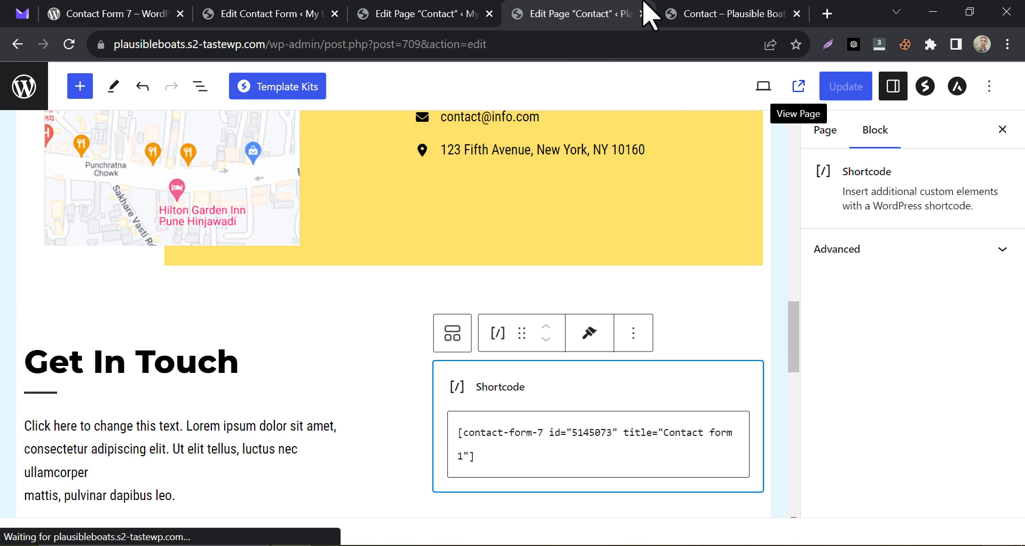
View the published My Blog Contact page and scroll through its name, email, subject and message fields.
click(407, 14)
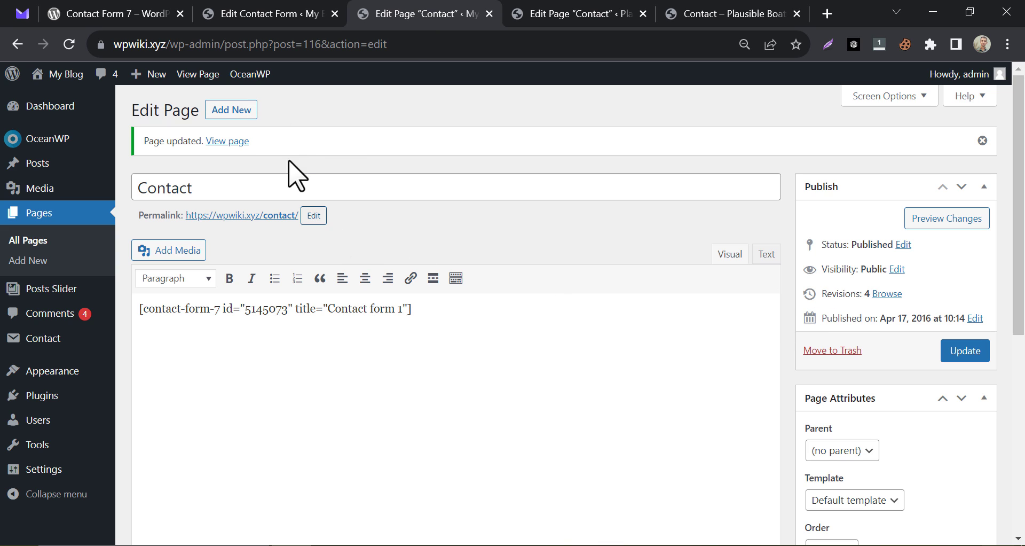
click(199, 75)
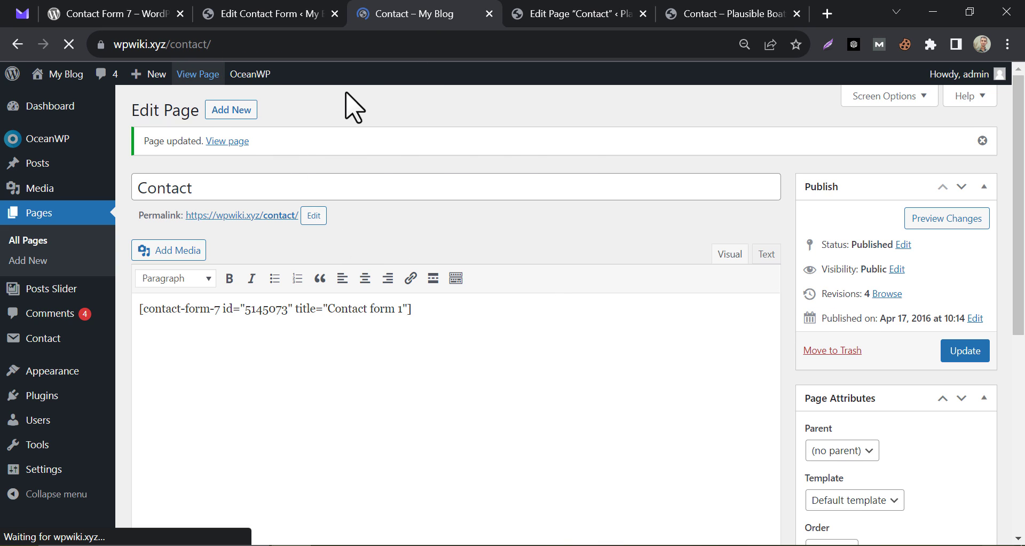
scroll(373, 194, down, 3)
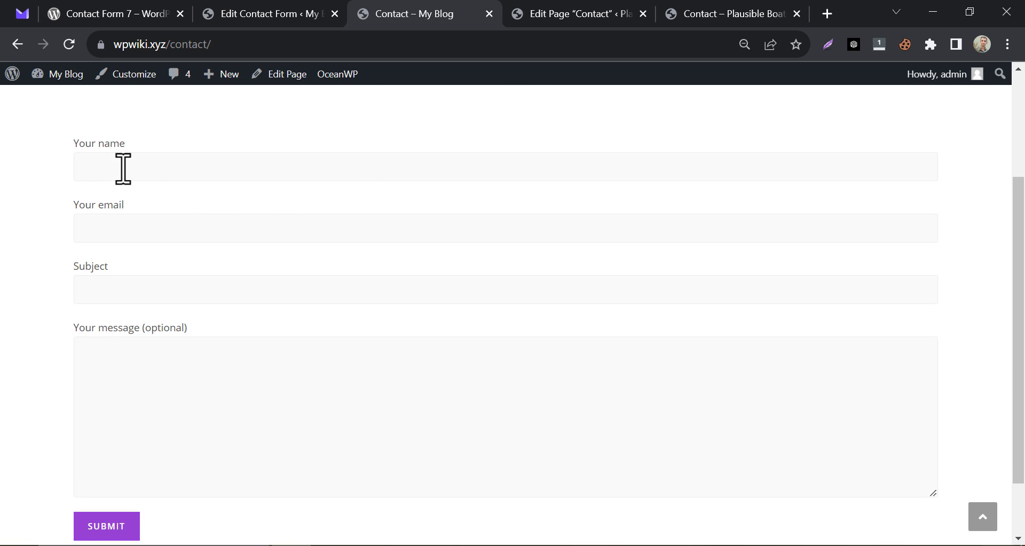
scroll(116, 170, up, 1)
click(103, 321)
click(57, 298)
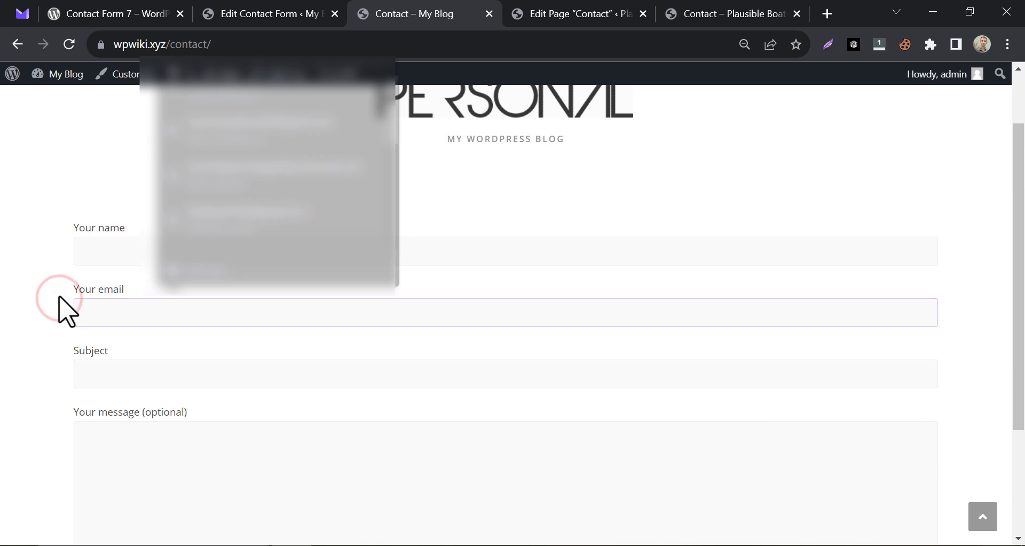
scroll(58, 297, down, 2)
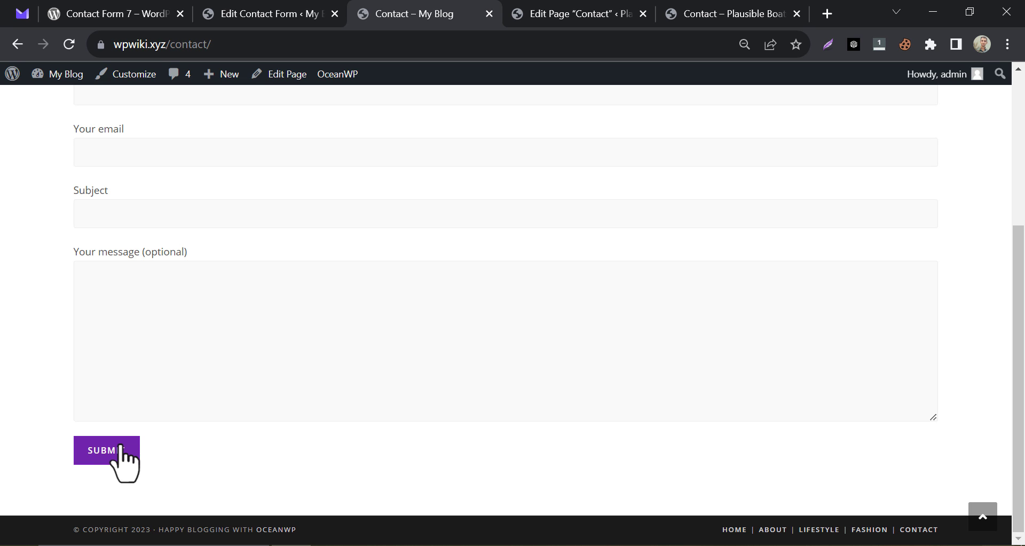
scroll(179, 235, up, 3)
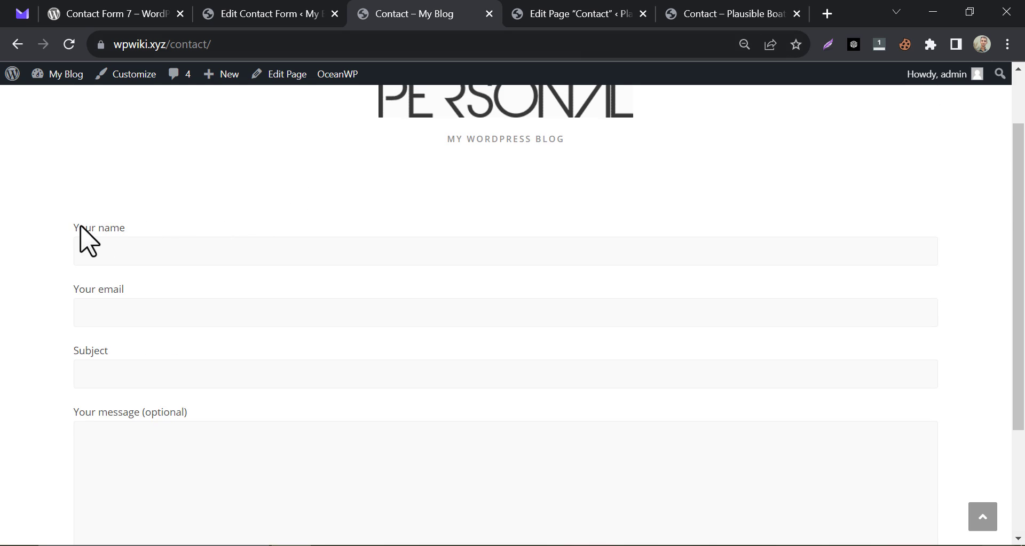
Change the 'Your name' label in Contact form 1's template to 'Your First Name Here' and save.
drag(96, 226, 202, 217)
click(201, 218)
click(248, 14)
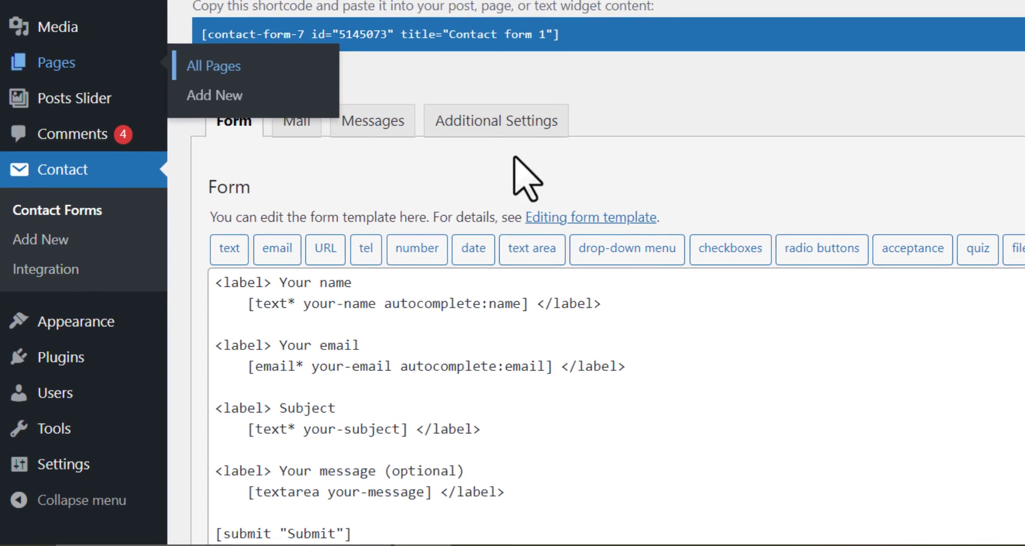
click(626, 123)
scroll(652, 171, down, 2)
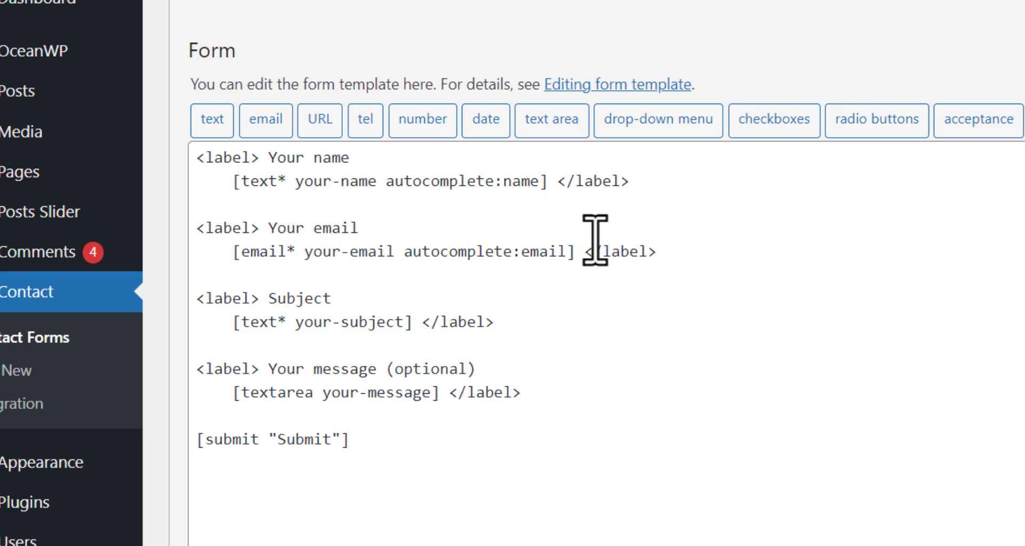
click(309, 172)
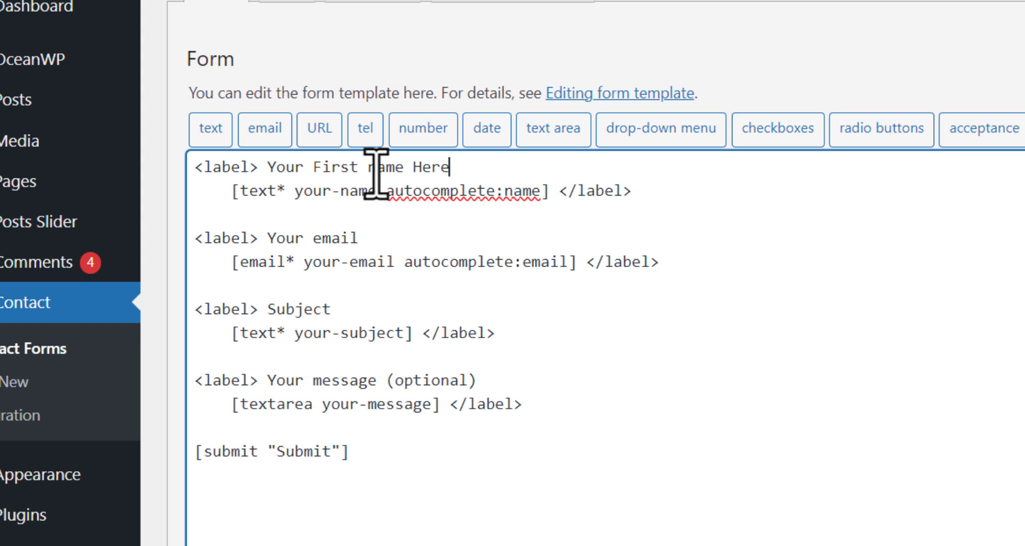
text(N)
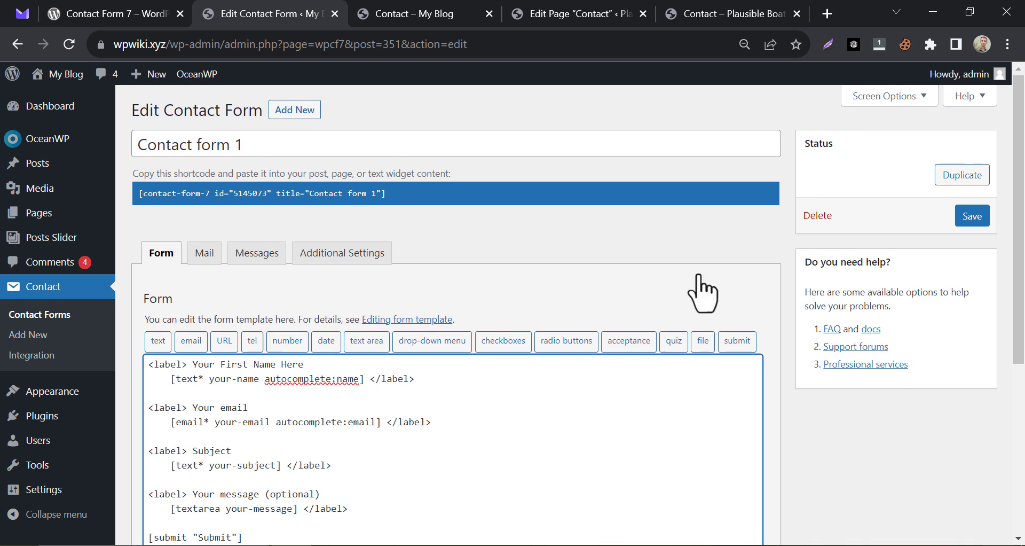
click(972, 216)
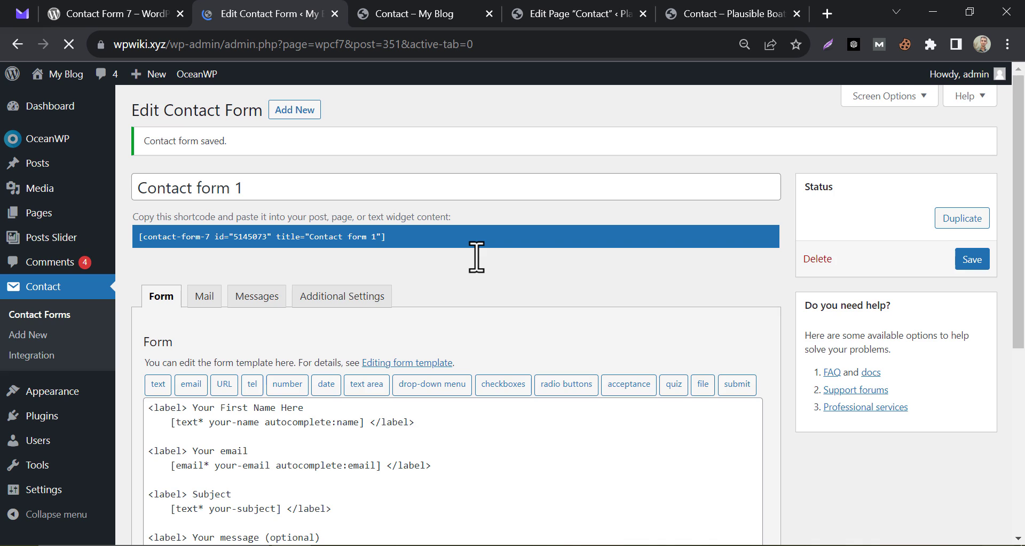
scroll(411, 302, down, 3)
Reload the Contact – My Blog tab and check the first field is labelled 'Your First Name Here'.
click(415, 12)
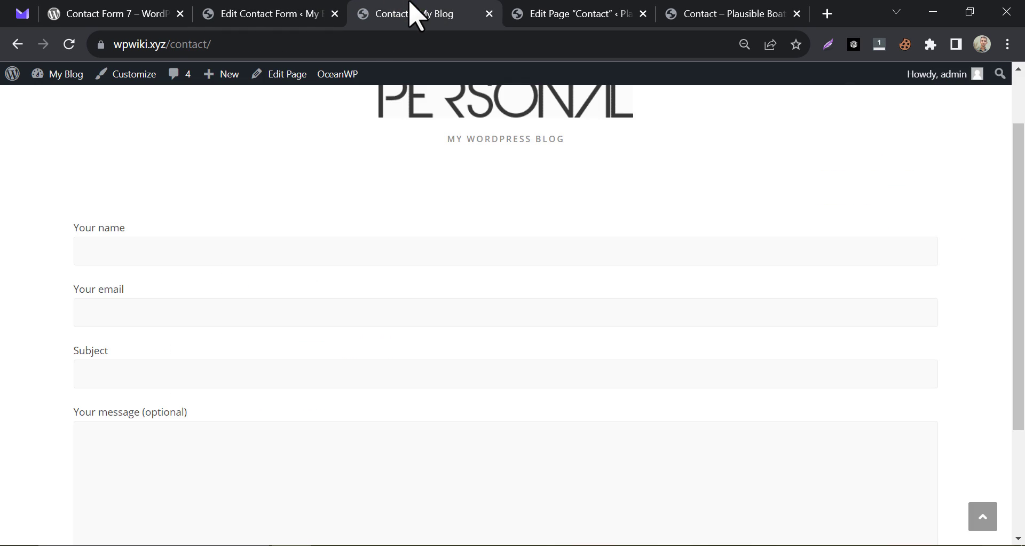
click(71, 46)
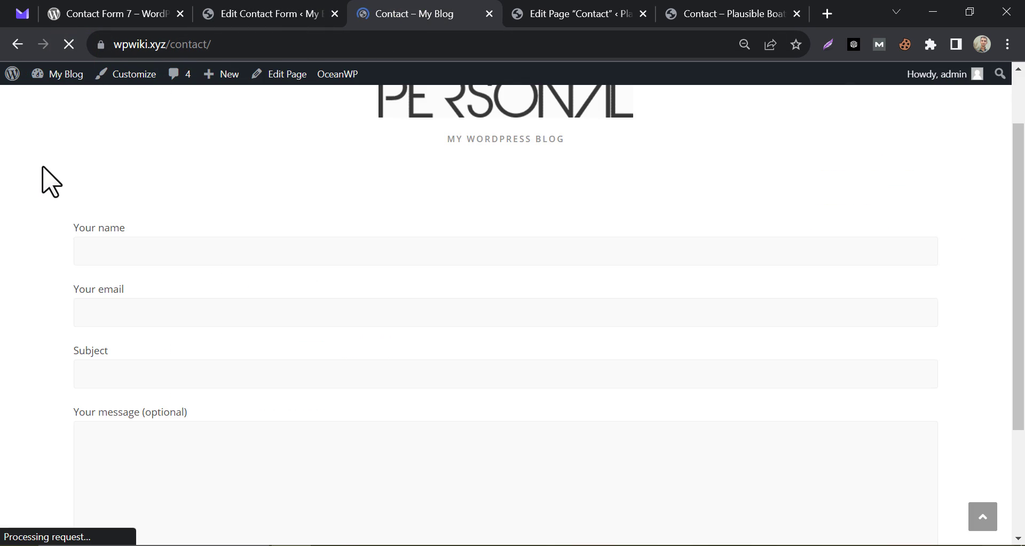
drag(67, 227, 195, 217)
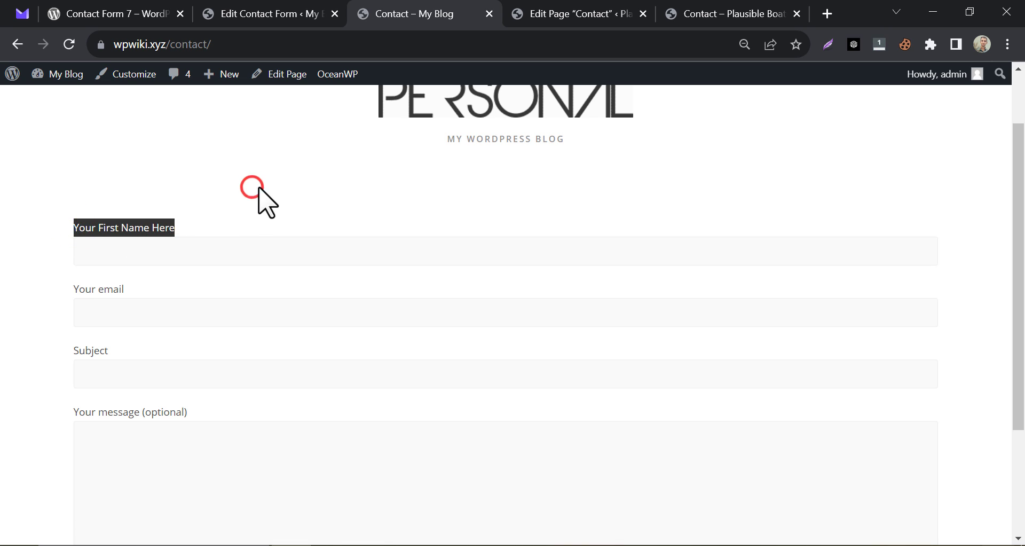
scroll(259, 188, down, 1)
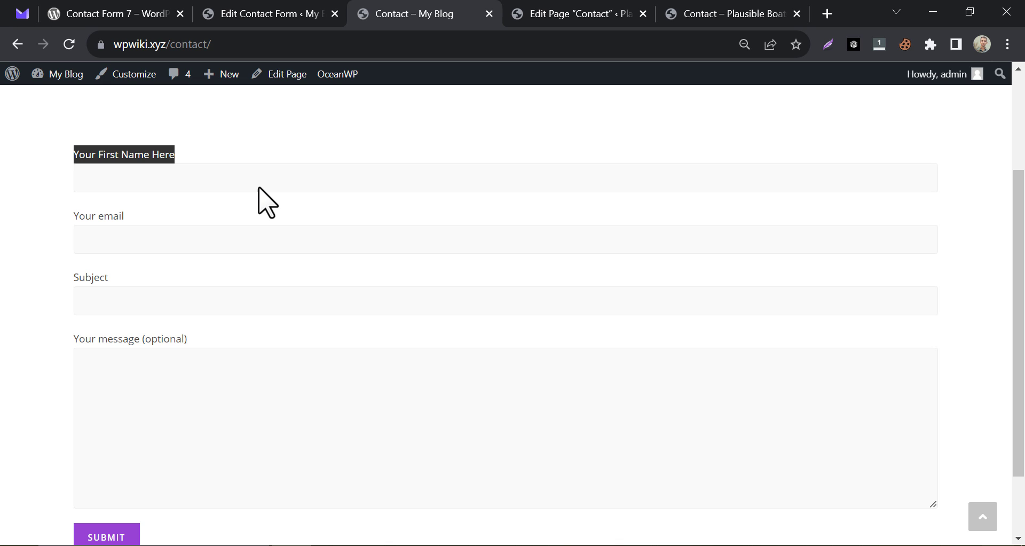
Copy the Subject label and its field lines in the Contact form 1 template.
click(267, 201)
click(315, 14)
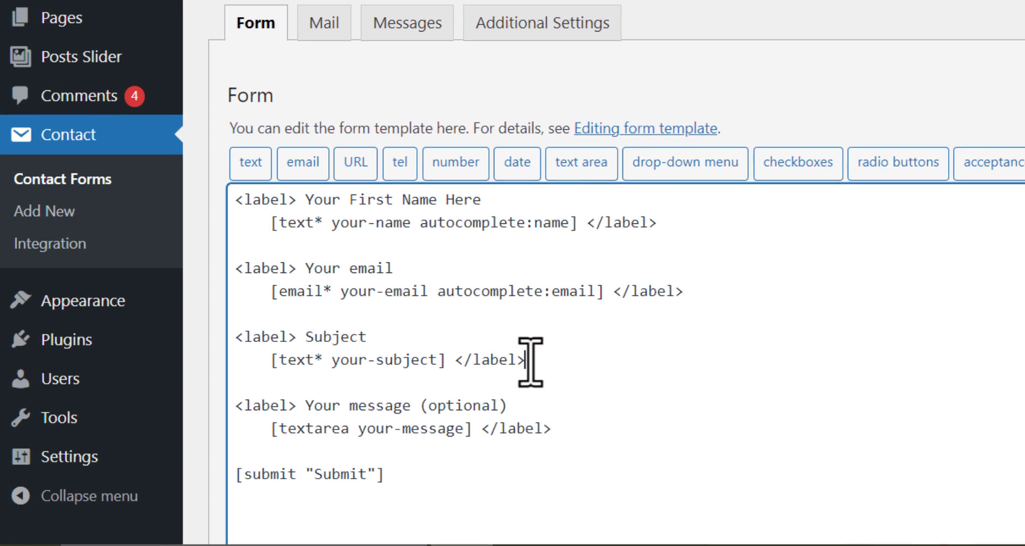
drag(335, 428, 332, 428)
drag(247, 326, 552, 351)
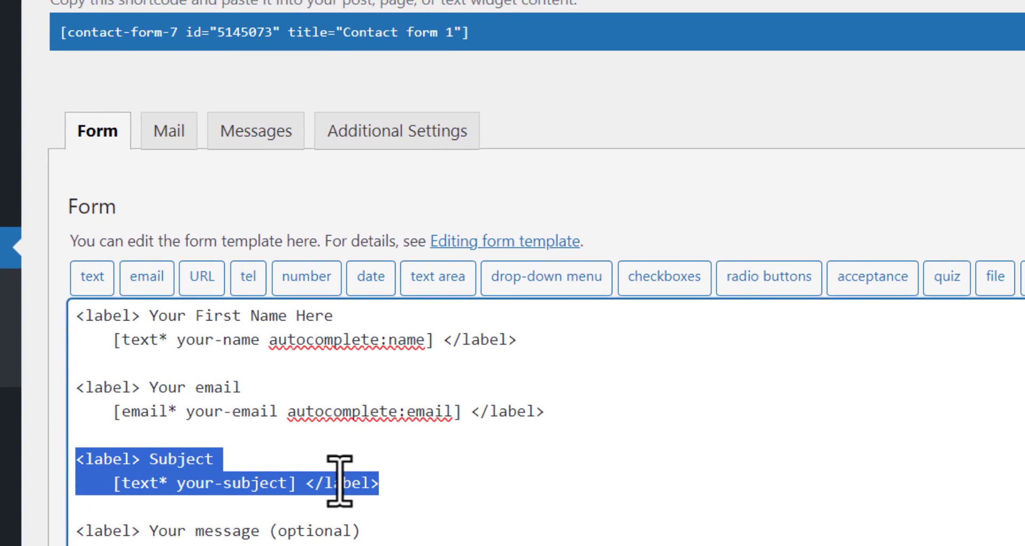
right_click(517, 350)
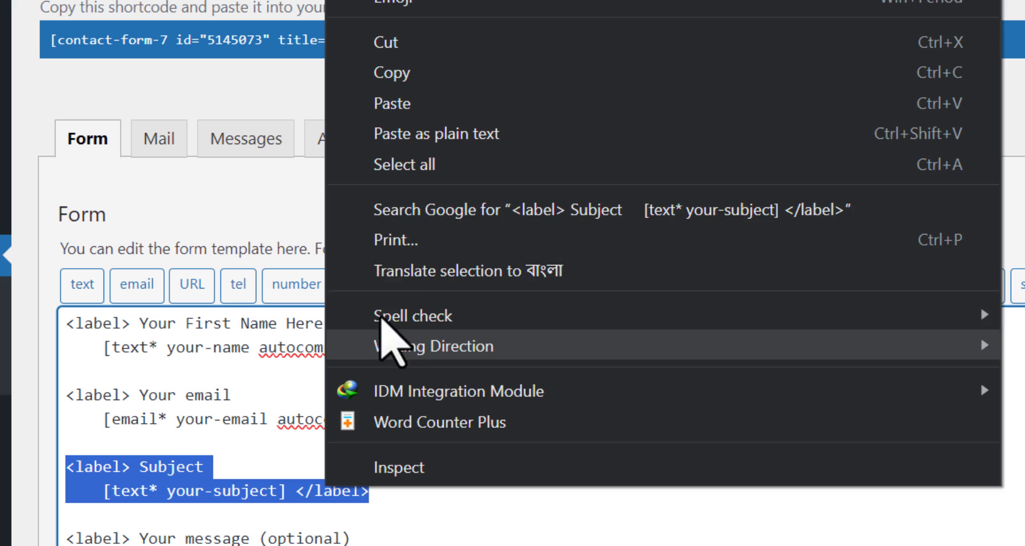
click(406, 72)
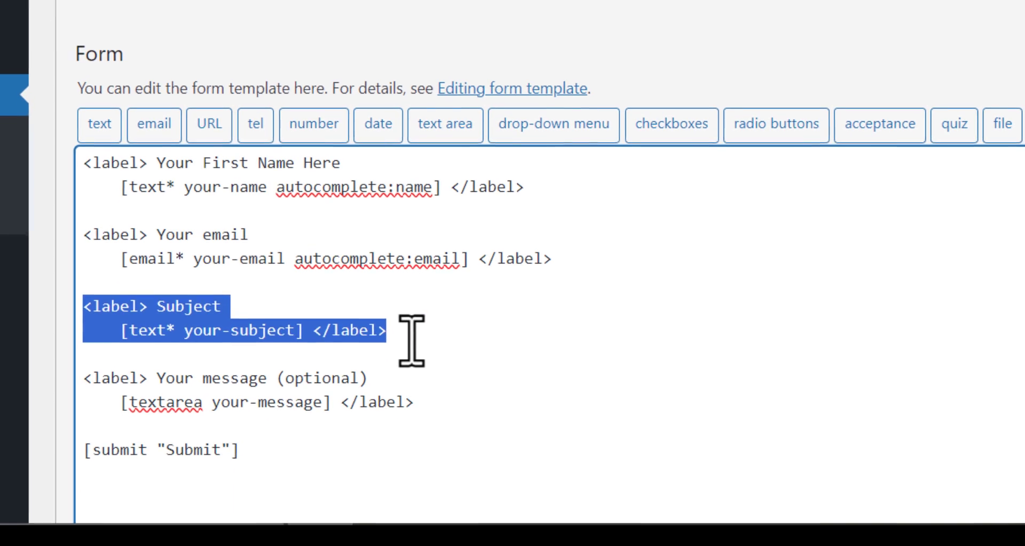
Paste the Subject lines below the original and delete the copy's [text* your-subject] tag.
click(394, 500)
key(Return)
key(Return)
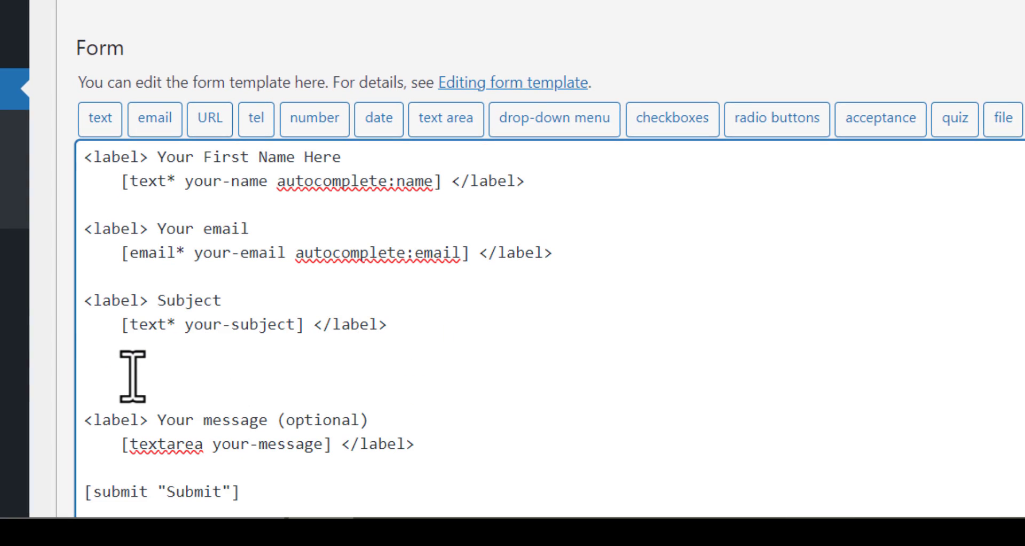
right_click(132, 374)
click(224, 128)
scroll(214, 246, down, 2)
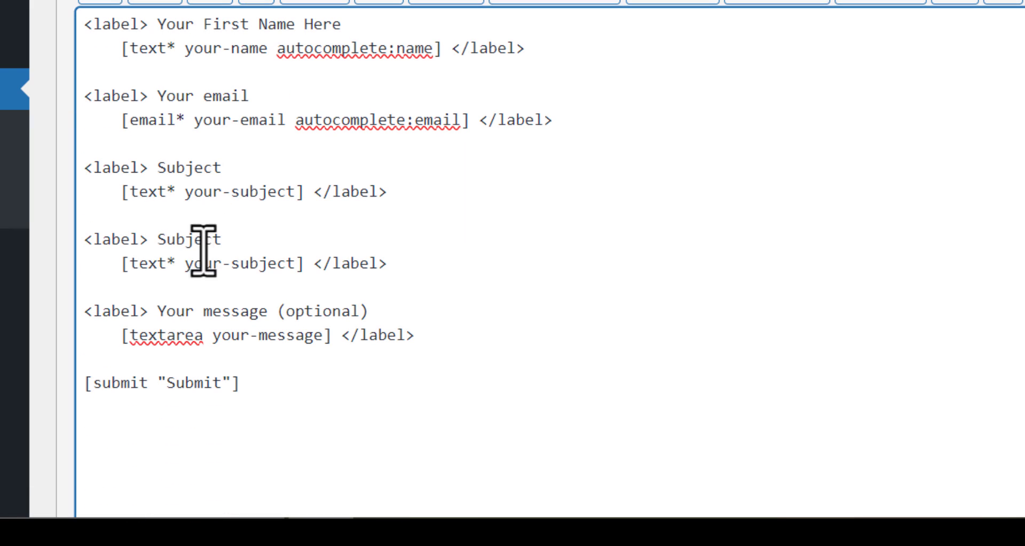
drag(121, 269, 304, 273)
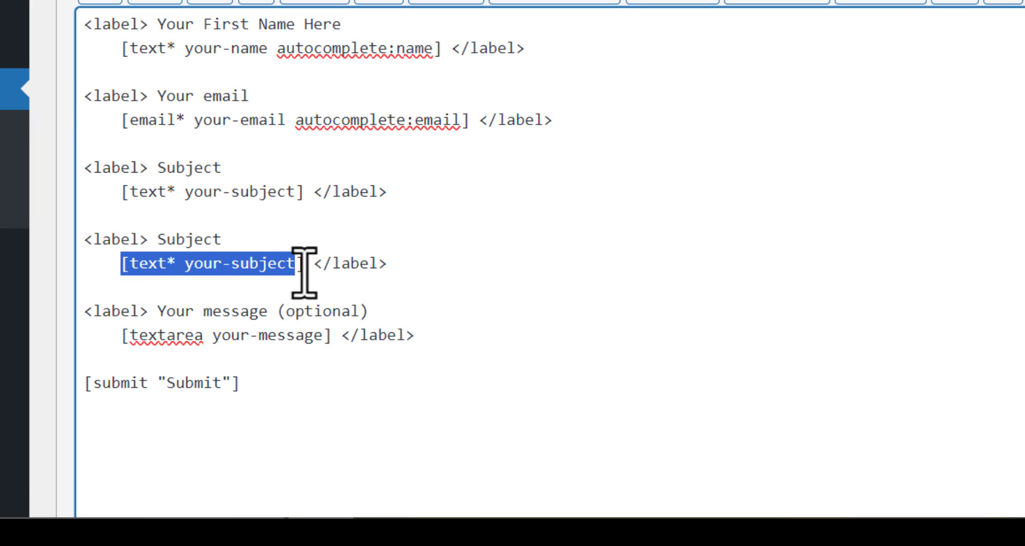
key(BackSpace)
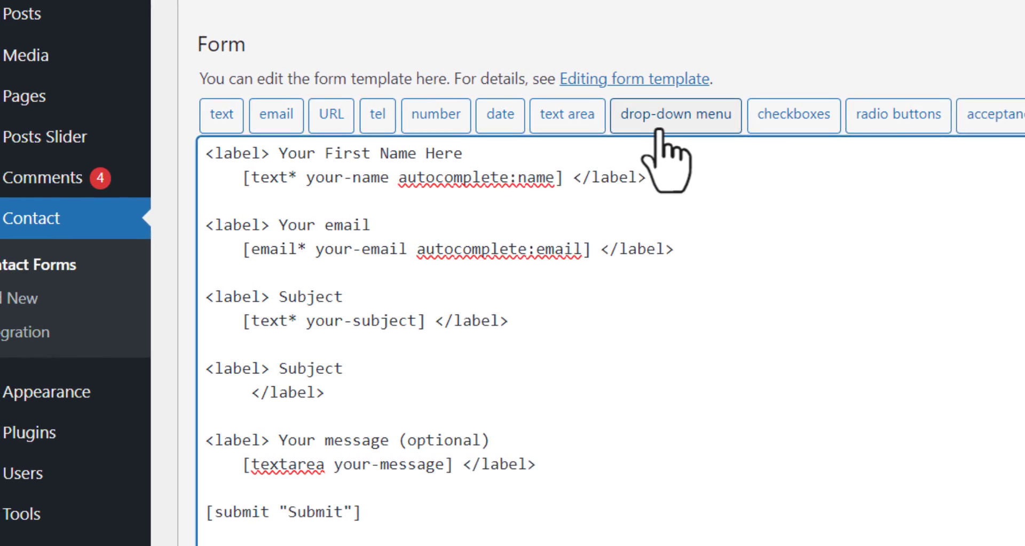
Insert a required single-choice drop-down tag with options 1, 2 and 3 into the empty Subject label.
click(681, 128)
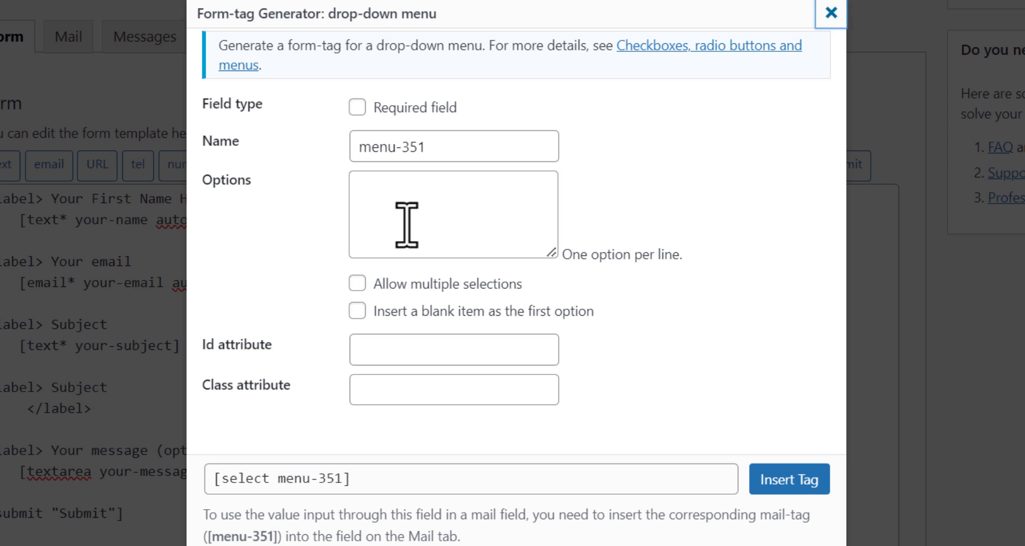
click(396, 217)
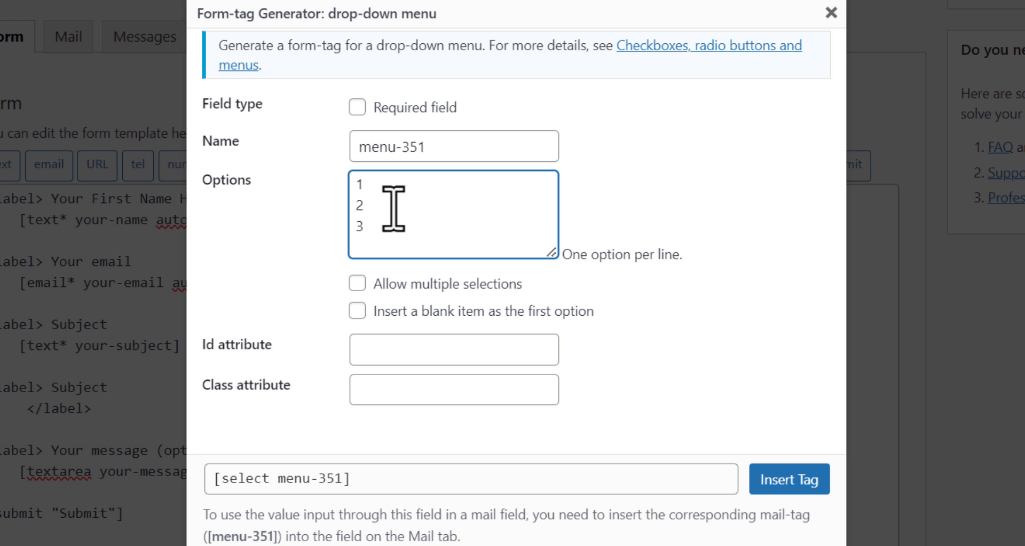
click(358, 283)
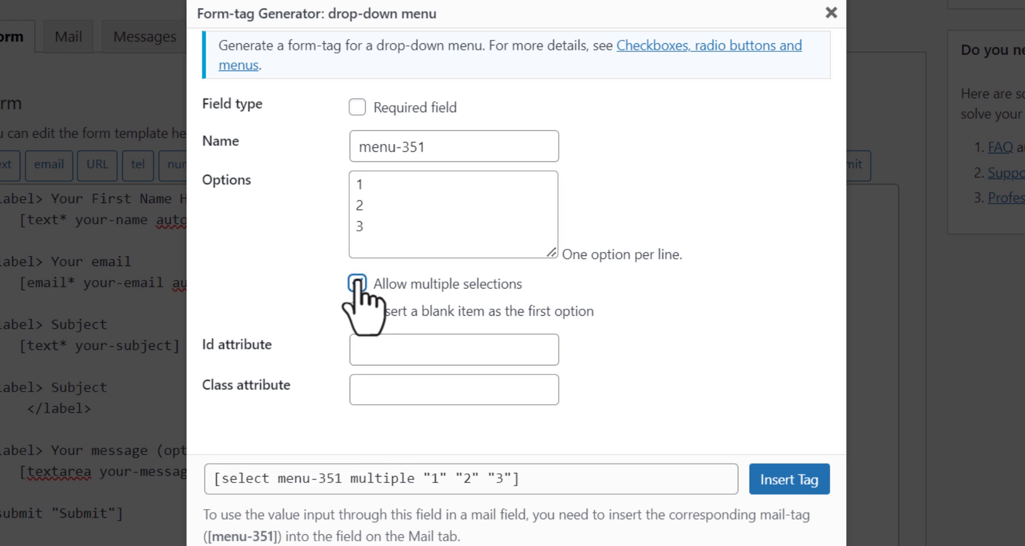
click(356, 283)
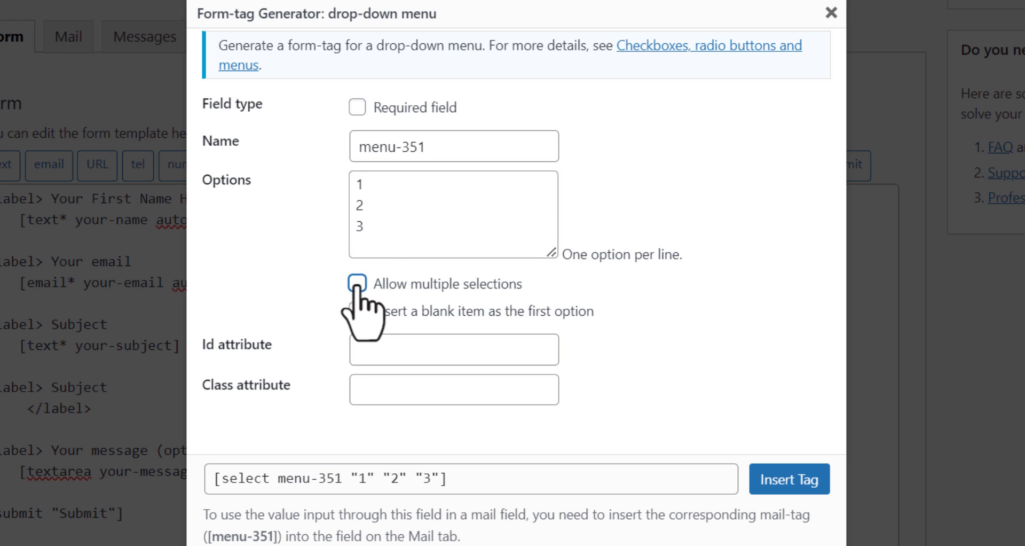
click(357, 110)
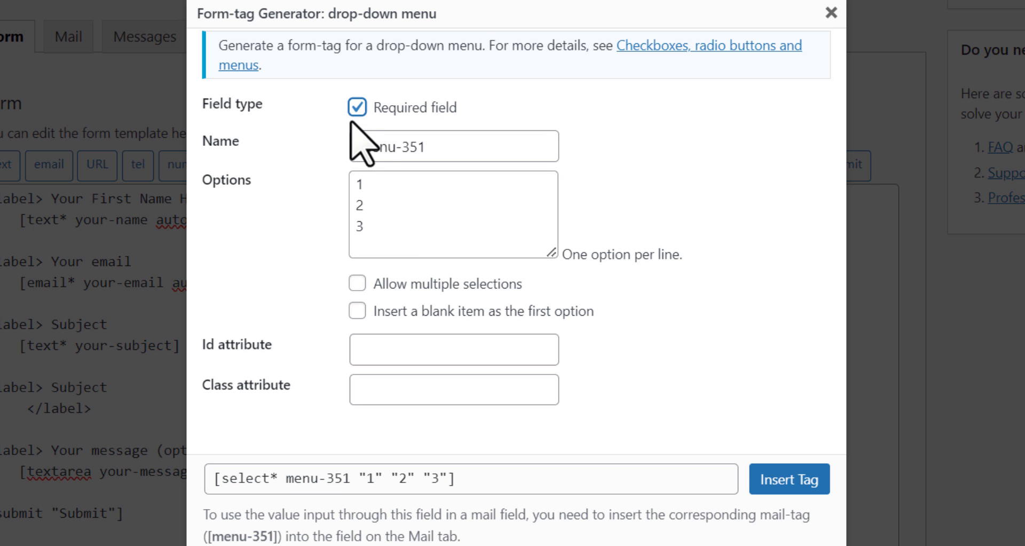
click(357, 108)
click(356, 107)
click(777, 481)
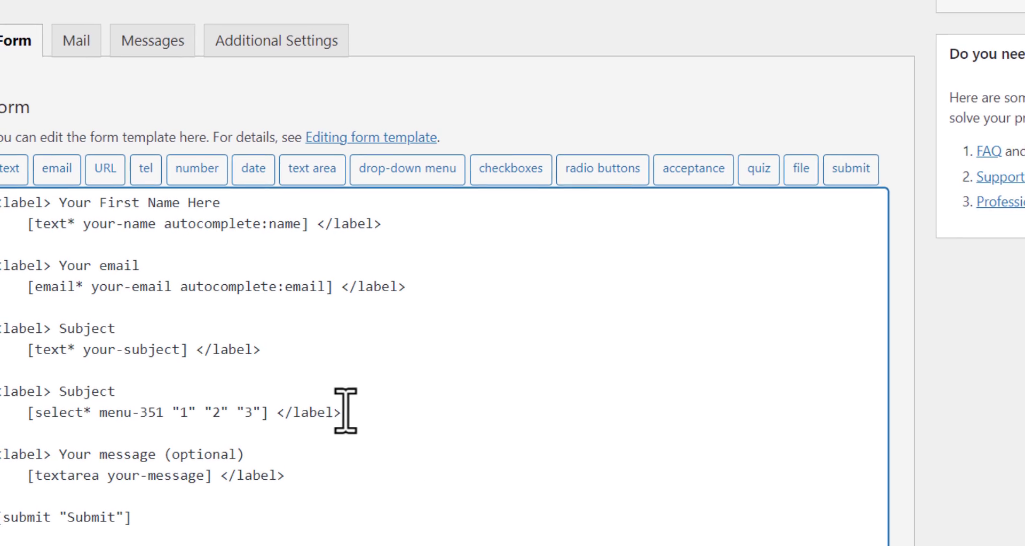
Replace 'Subject' in the fourth label with 'select one'.
scroll(345, 410, down, 2)
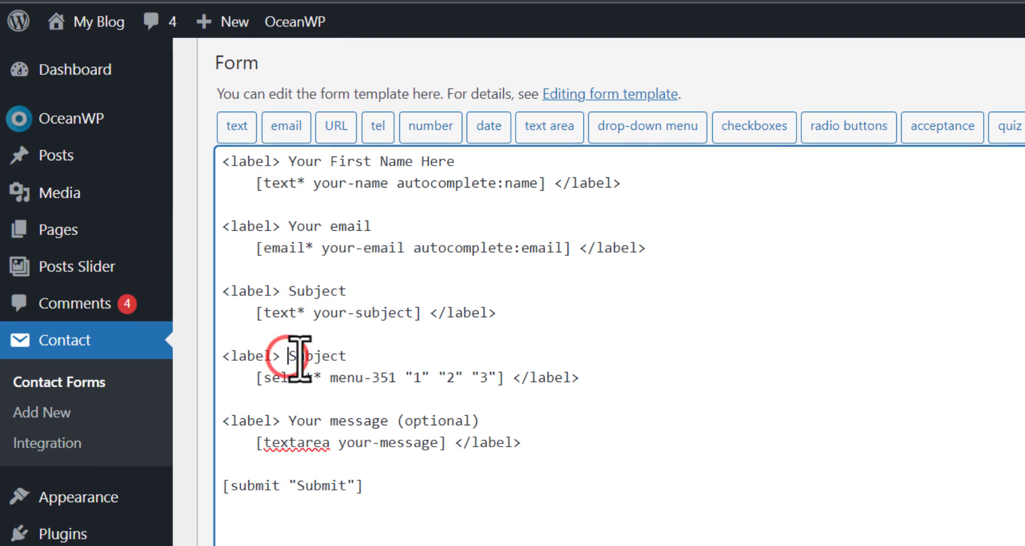
double_click(227, 296)
text(sel)
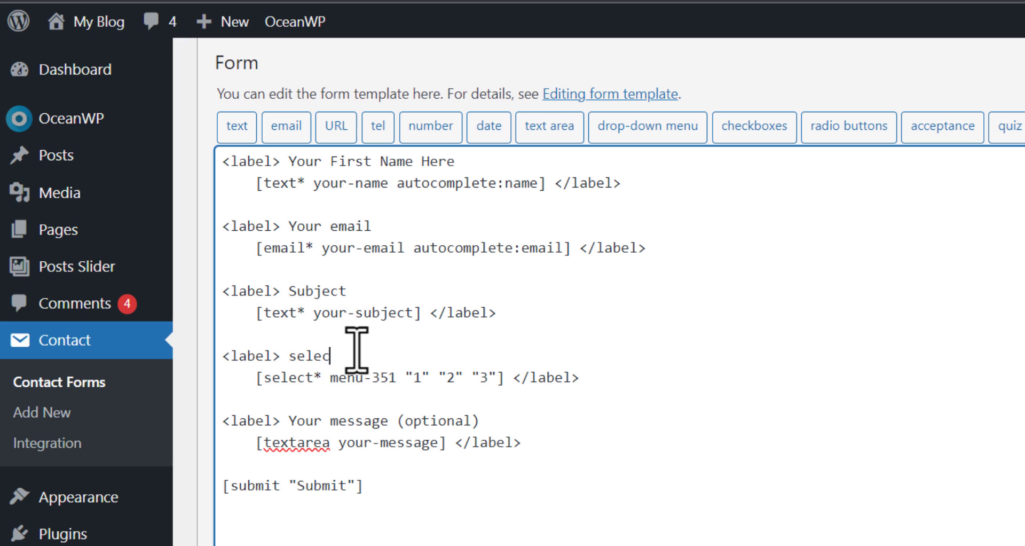
text(ect one)
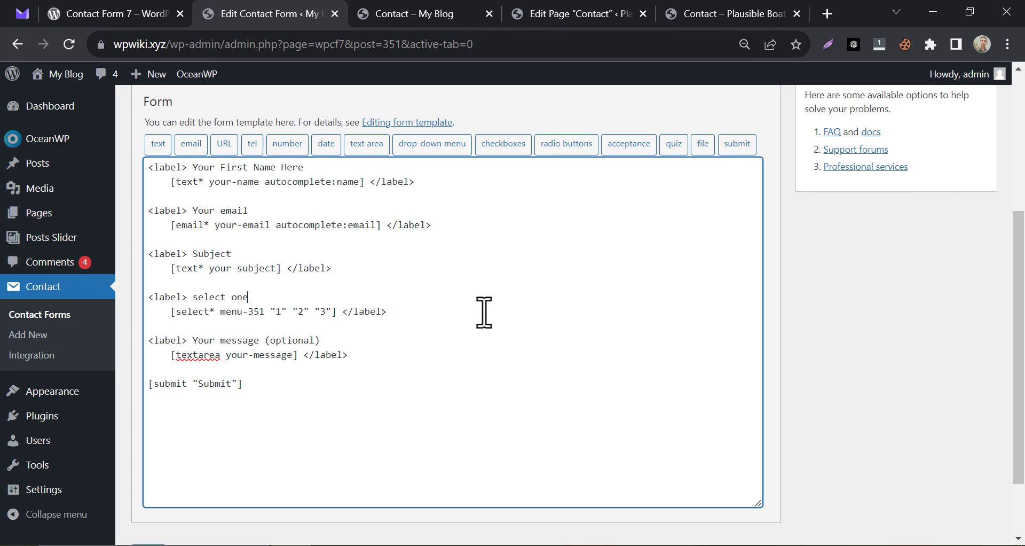
Save Contact form 1 and switch to the live Contact page.
scroll(484, 312, up, 5)
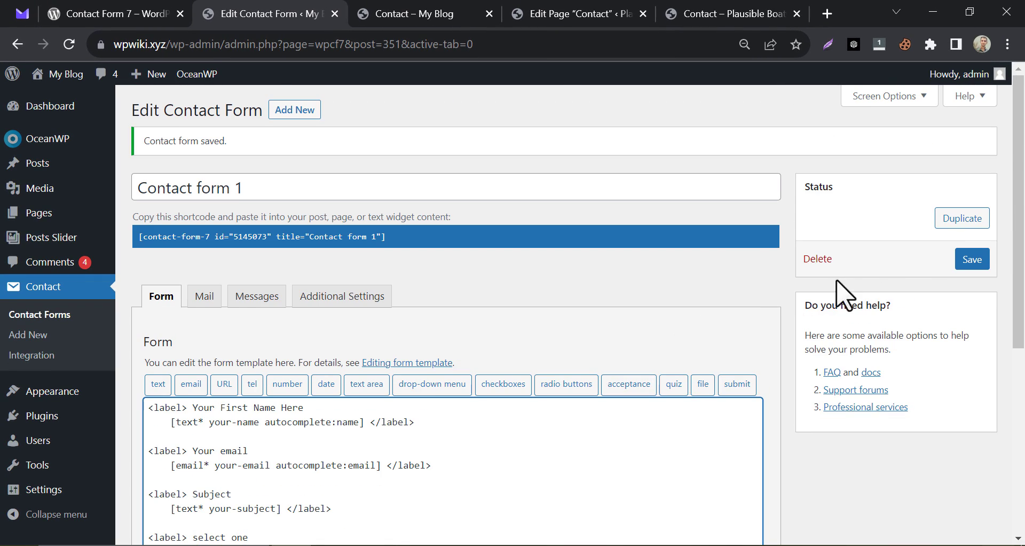
click(902, 260)
scroll(443, 246, down, 3)
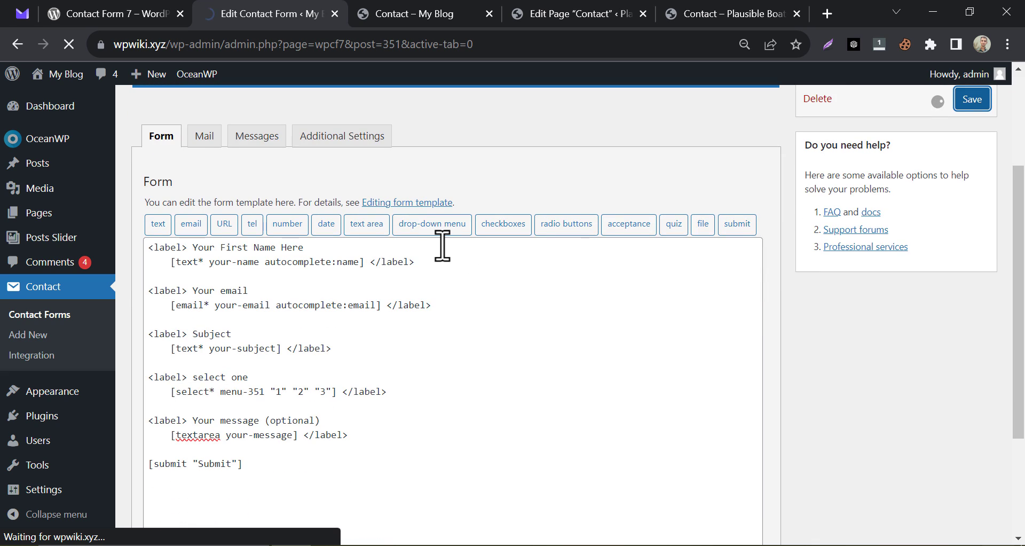
scroll(437, 293, down, 3)
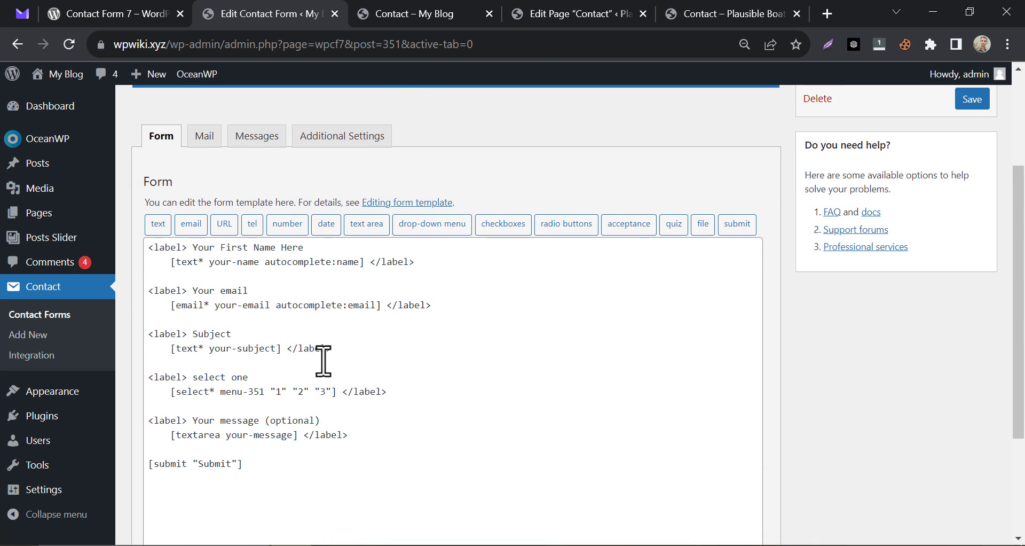
click(417, 13)
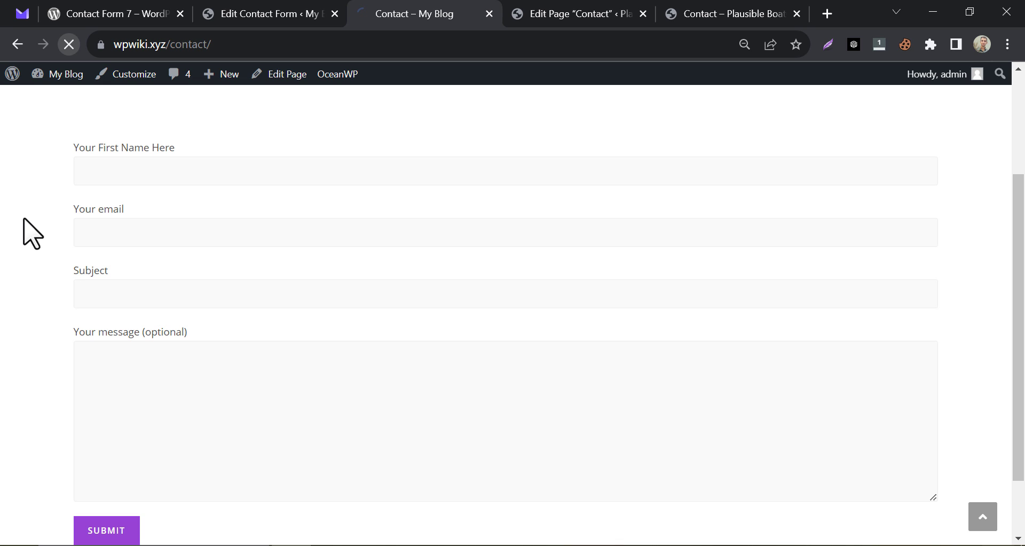
Check that the live 'select one' drop-down lists 1, 2 and 3, then return to the form editor.
scroll(24, 235, down, 3)
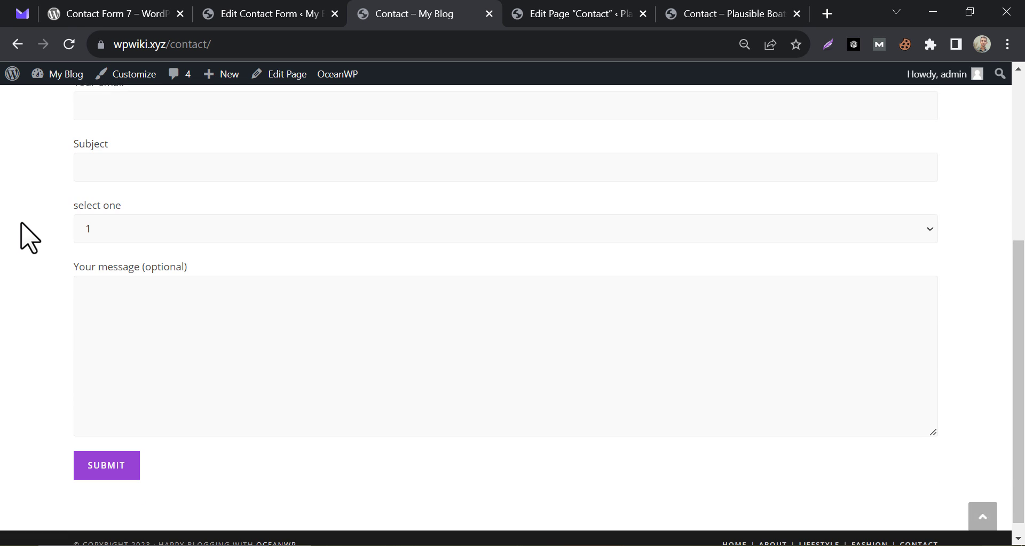
click(127, 216)
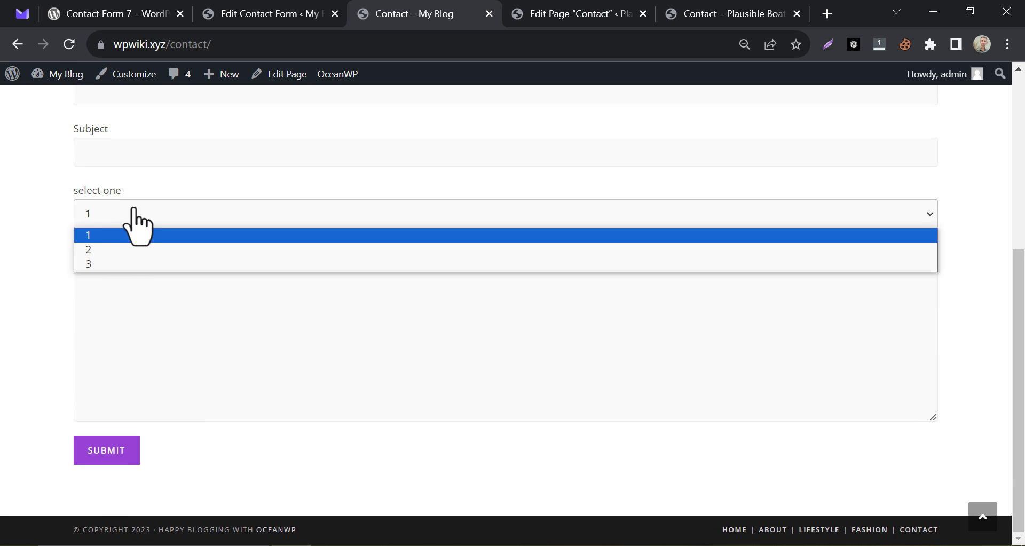
click(134, 209)
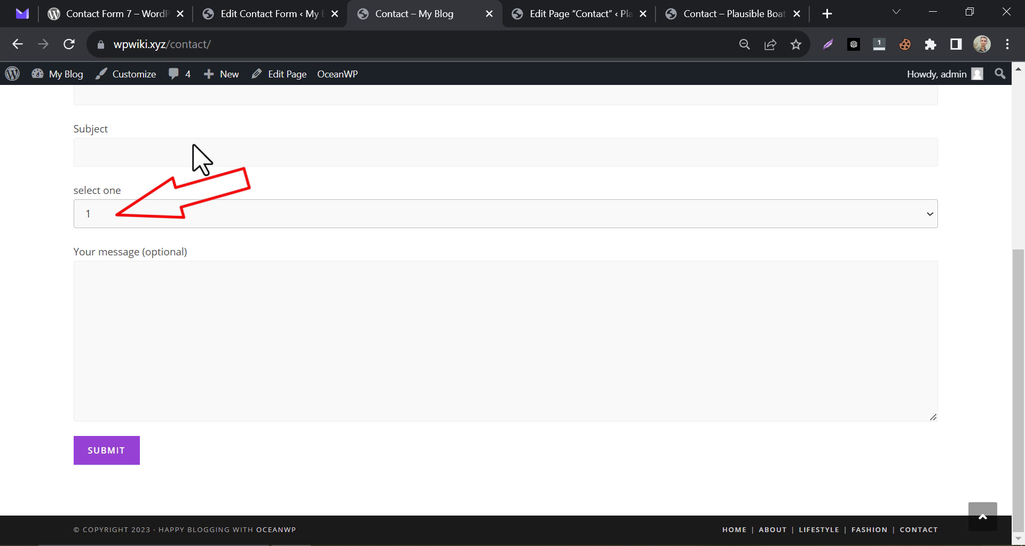
click(262, 14)
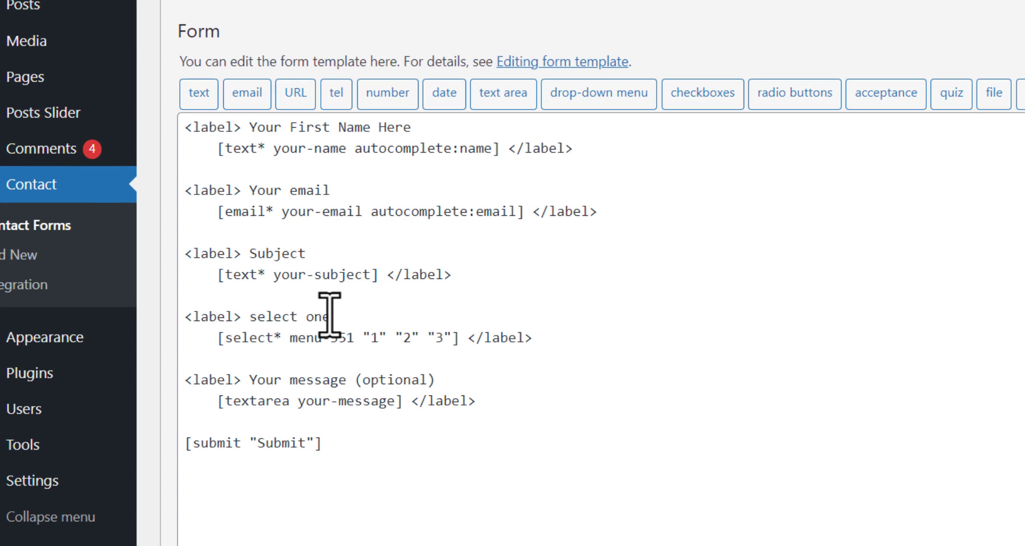
Delete the [select* menu-351 "1" "2" "3"] tag from the 'select one' label.
click(219, 338)
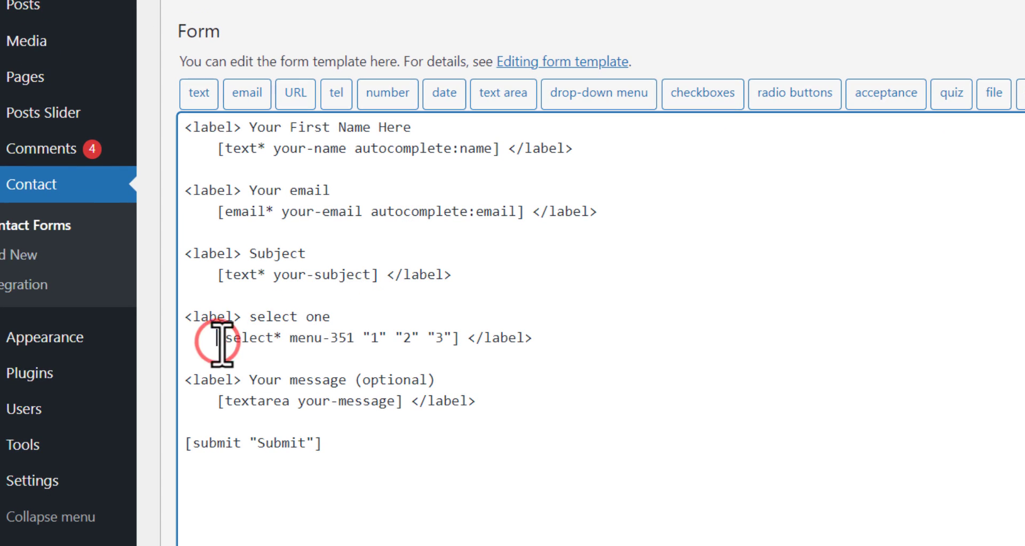
shift+click(459, 337)
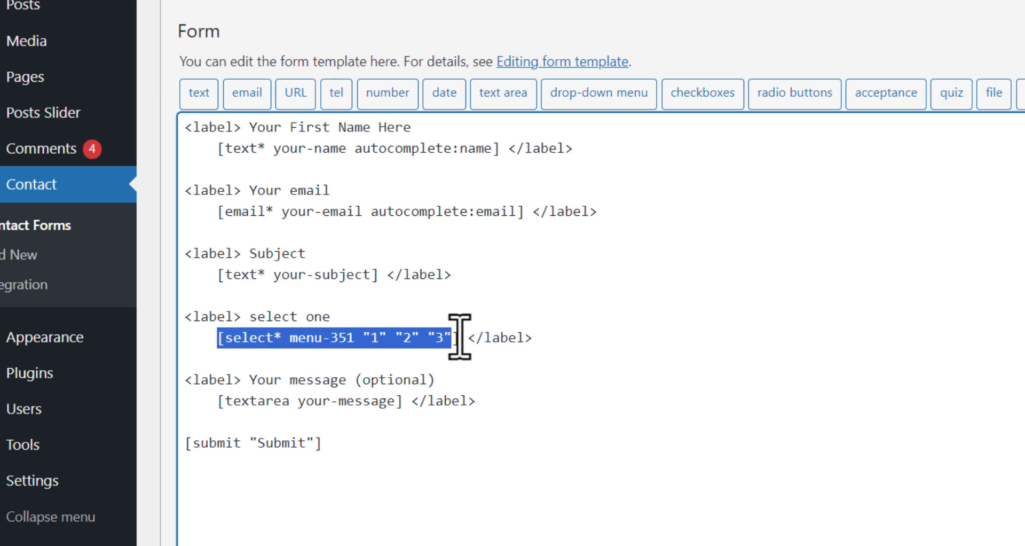
key(BackSpace)
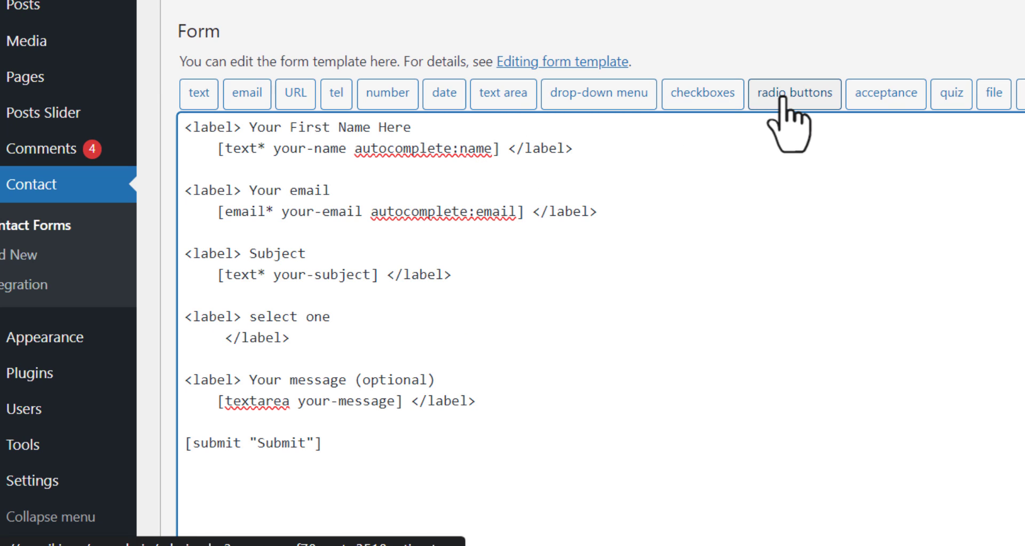
Insert required drop-down [select* menu-727 include_blank "1" "2" "3" "4"] into the 'select one' label.
click(614, 99)
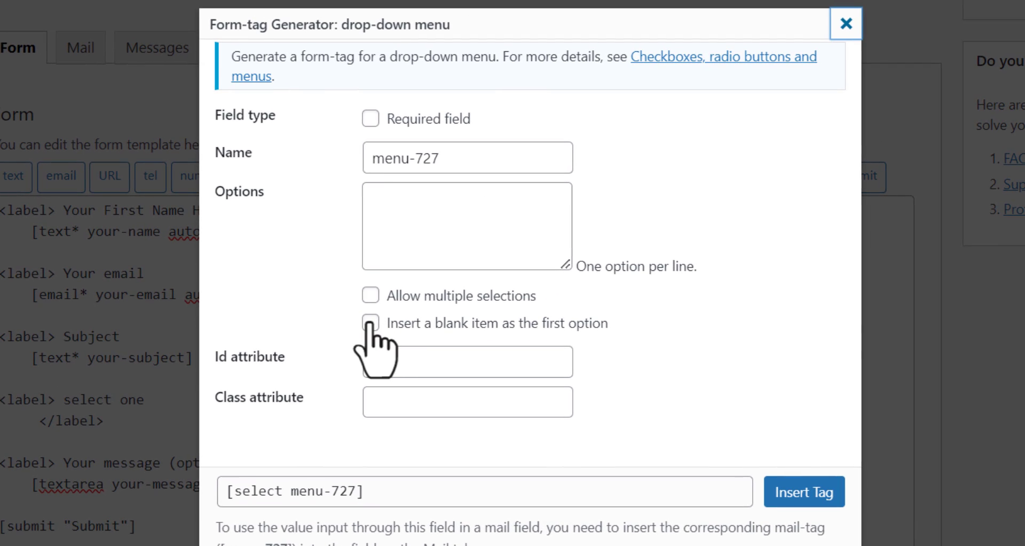
click(370, 323)
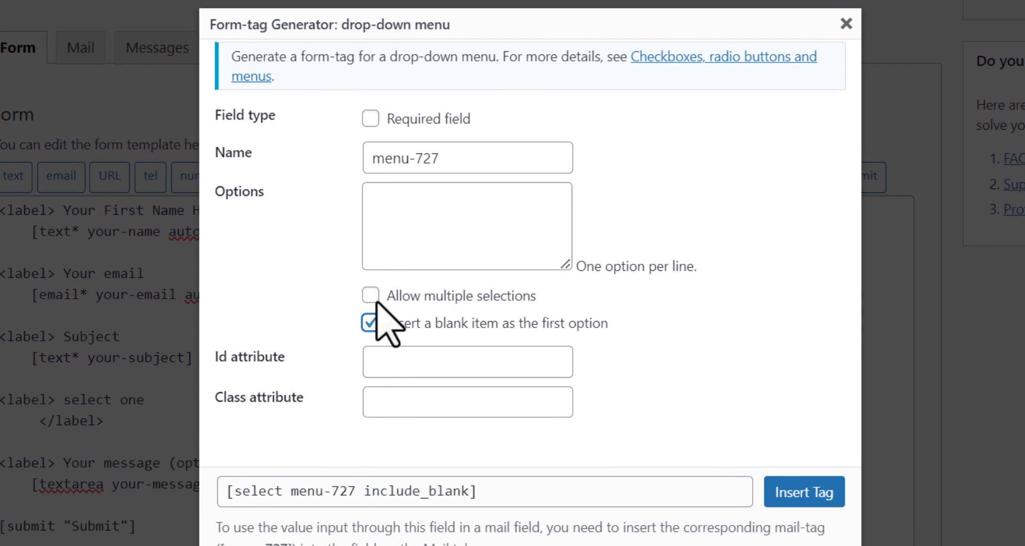
click(399, 219)
text(1 2)
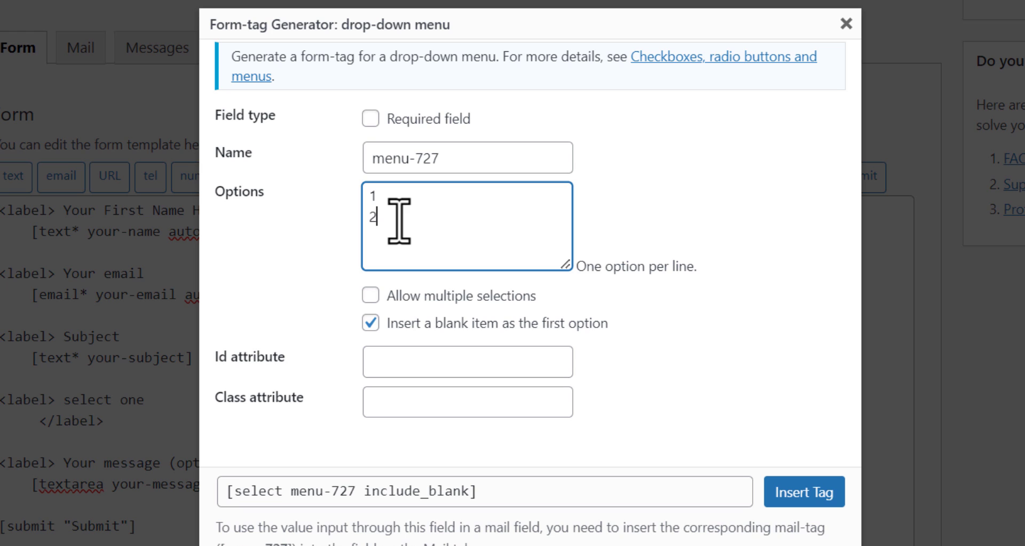
key(Return)
text(3)
key(Return)
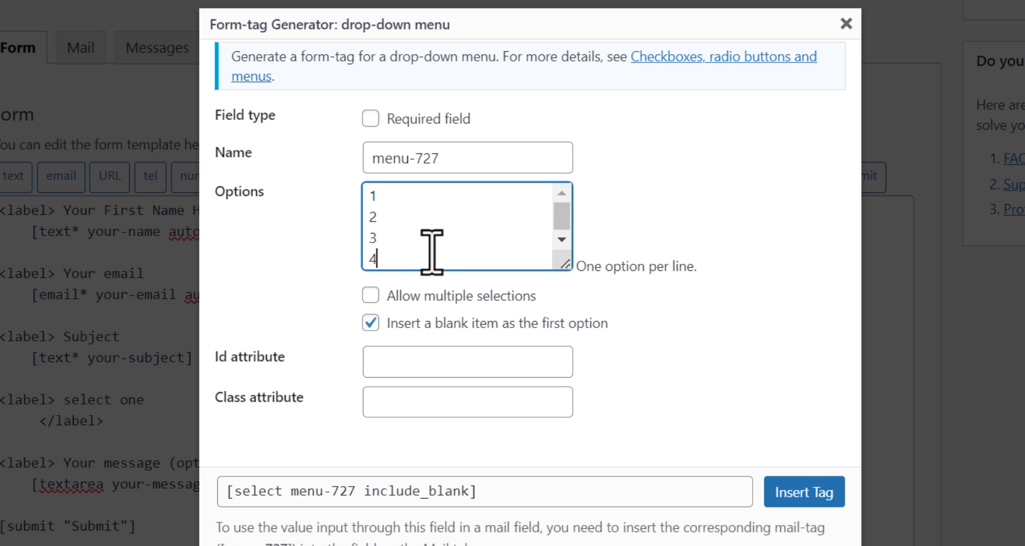
click(378, 119)
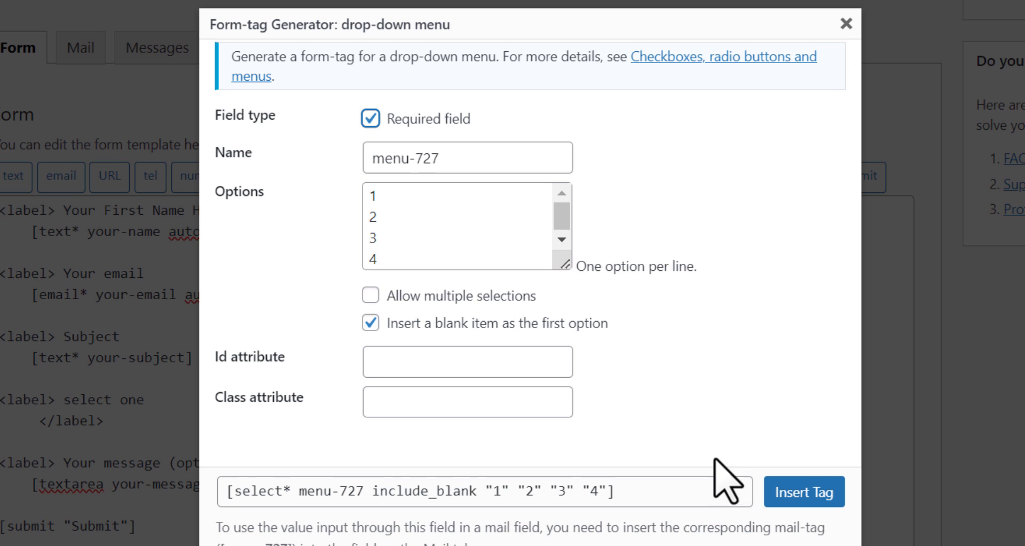
click(801, 494)
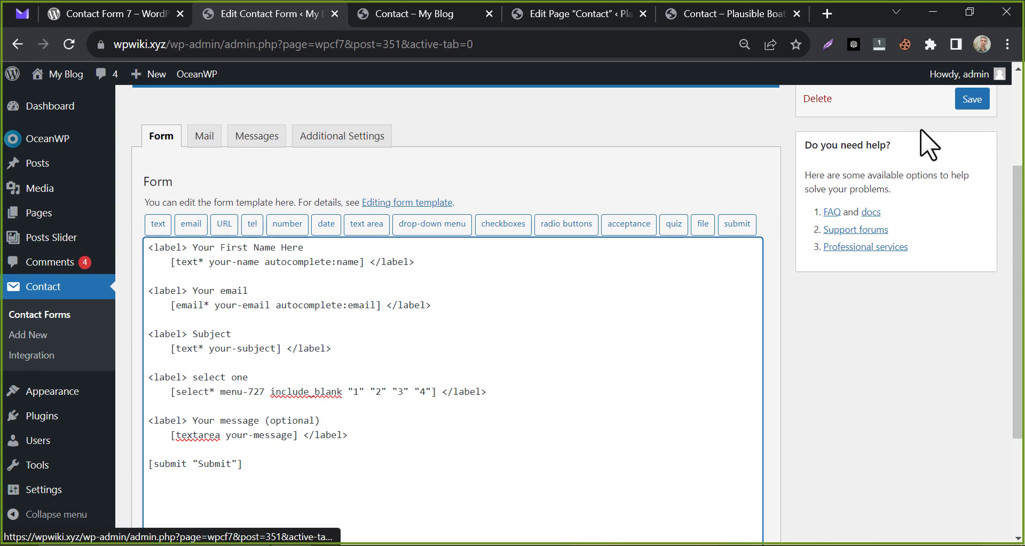
Save Contact form 1, reload the live Contact page and check the 'select one' list's choices.
click(972, 100)
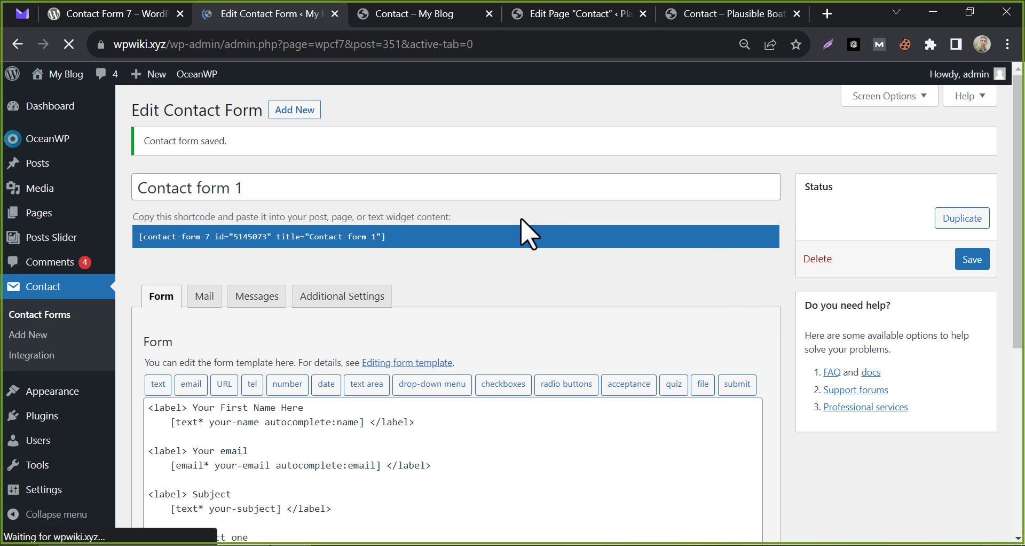
click(432, 26)
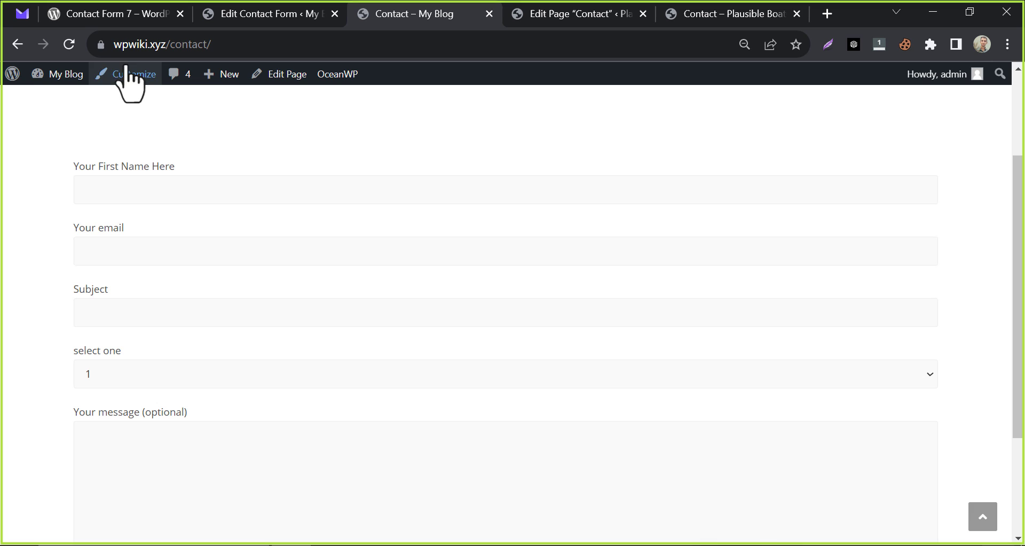
click(68, 43)
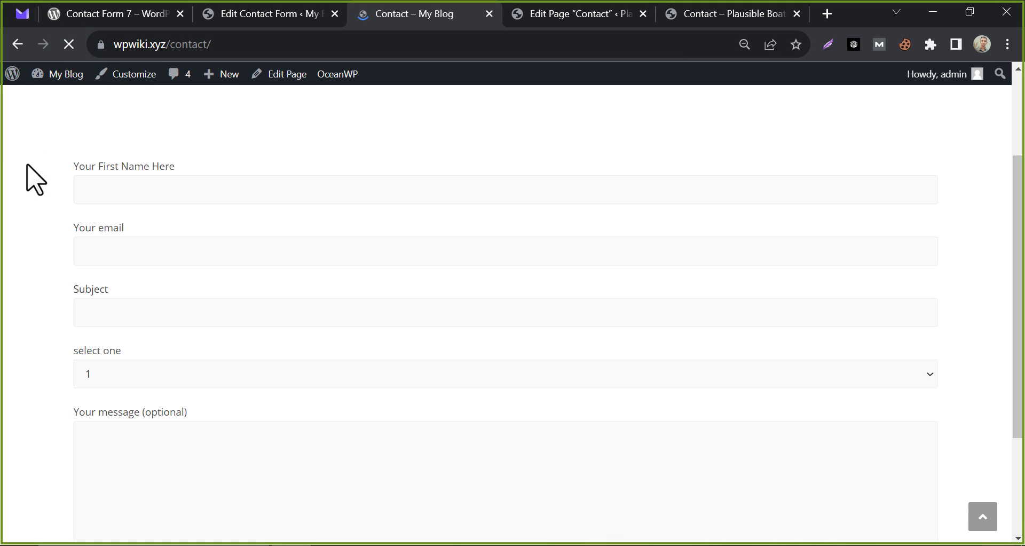
click(158, 379)
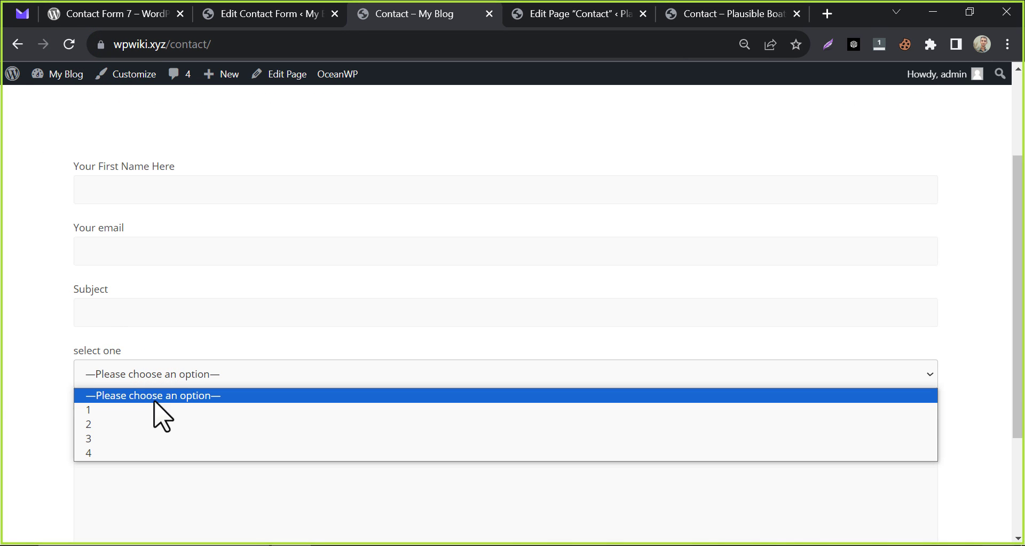
click(35, 342)
scroll(37, 355, down, 1)
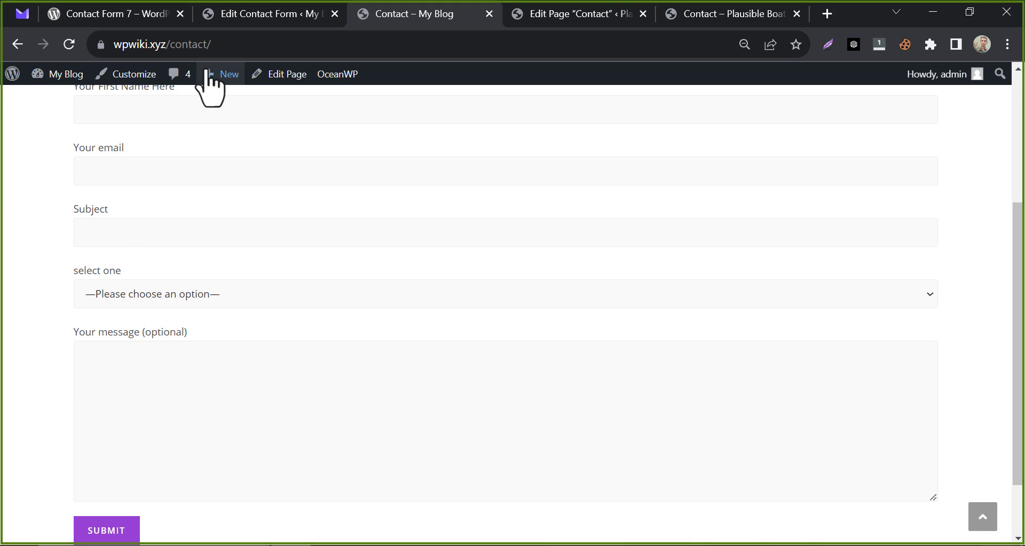
Show Contact form 1's Mail template, which sends to [_site_admin_email].
click(252, 17)
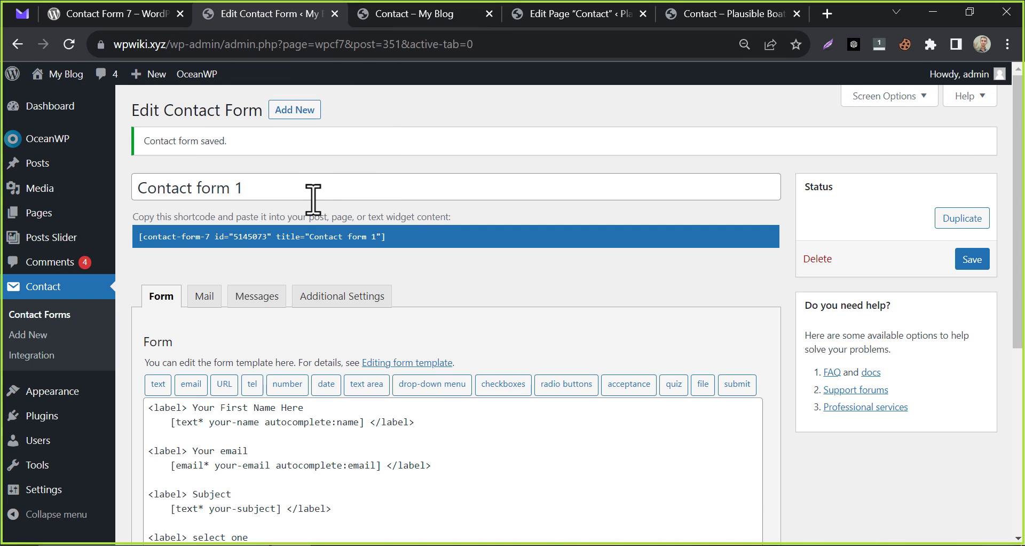
scroll(314, 199, down, 3)
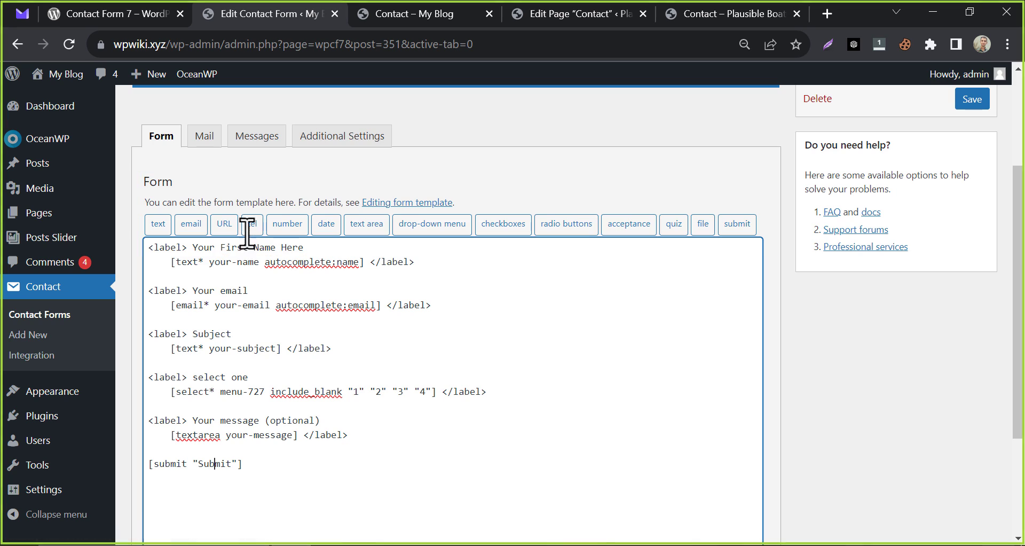
click(188, 138)
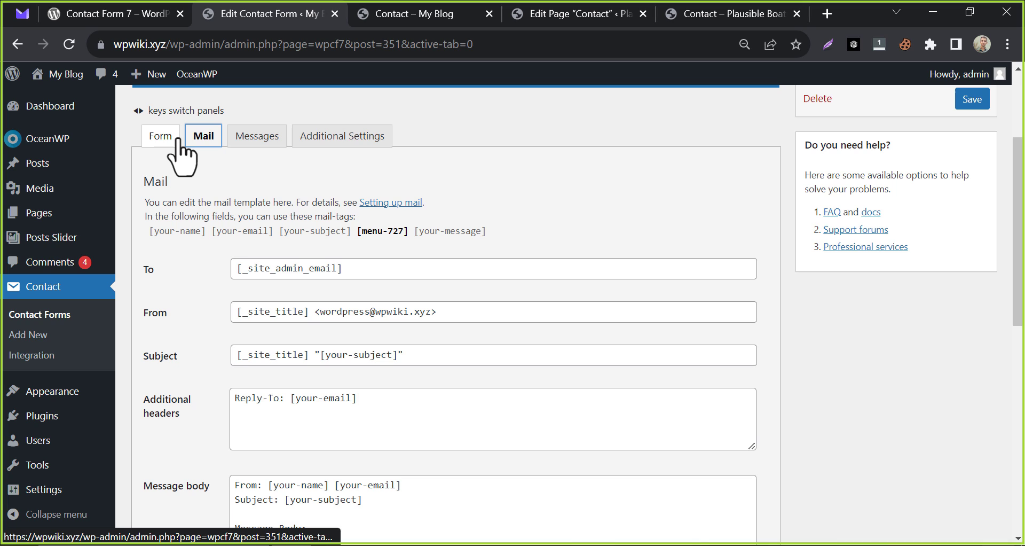
scroll(177, 141, down, 1)
drag(256, 188, 353, 190)
click(187, 211)
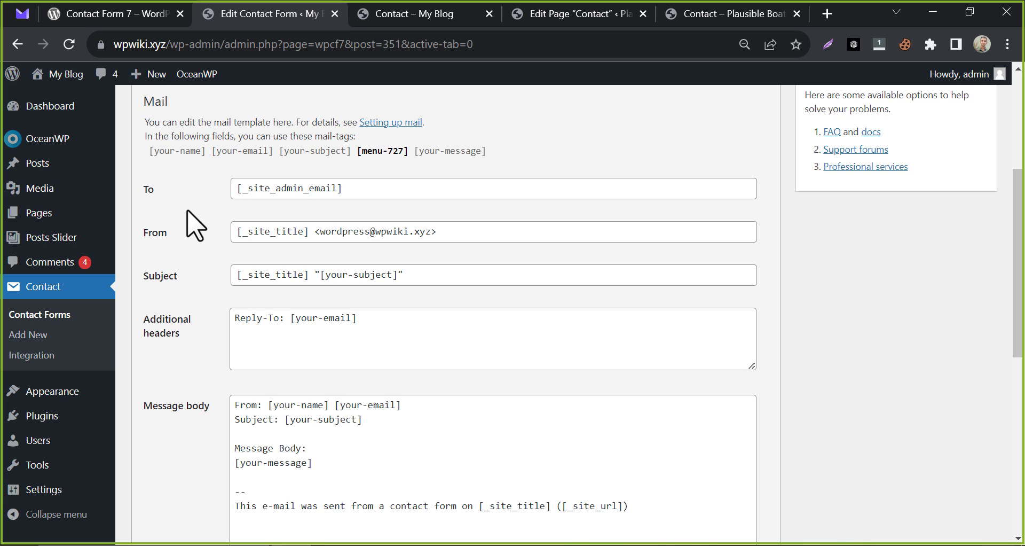
Open the Settings > General admin page in a new browser tab.
scroll(195, 225, down, 1)
mouse_move(51, 494)
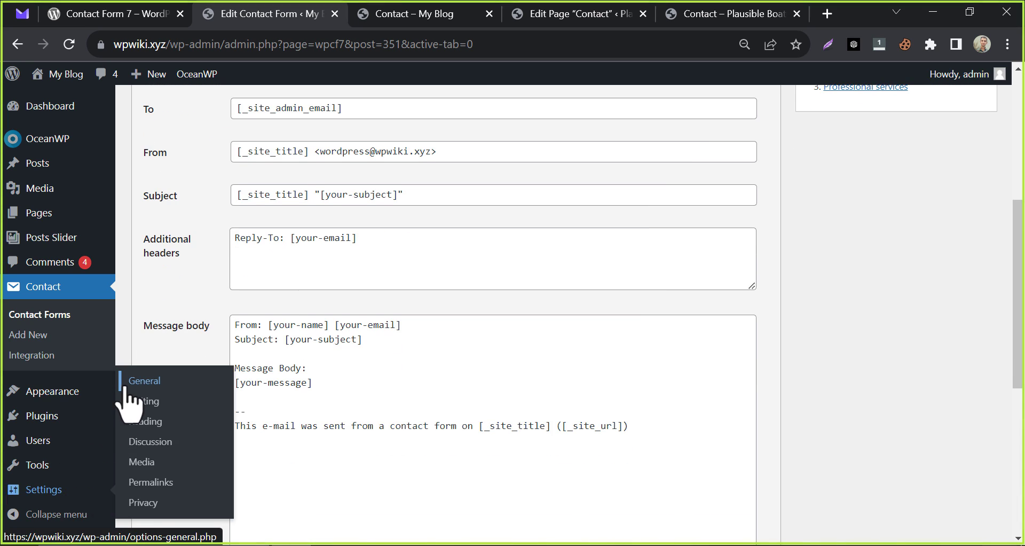
right_click(154, 383)
click(214, 396)
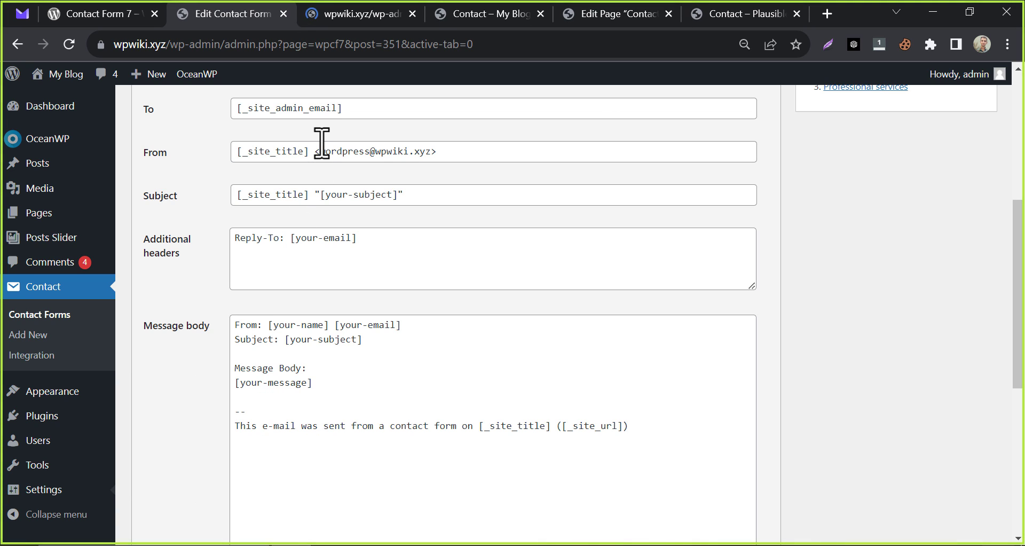
scroll(327, 142, up, 1)
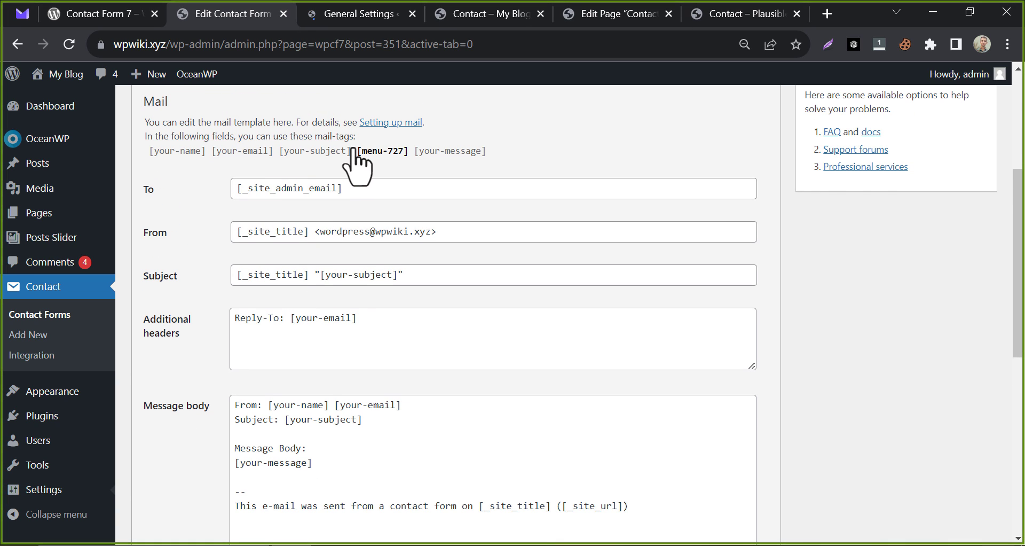
click(345, 16)
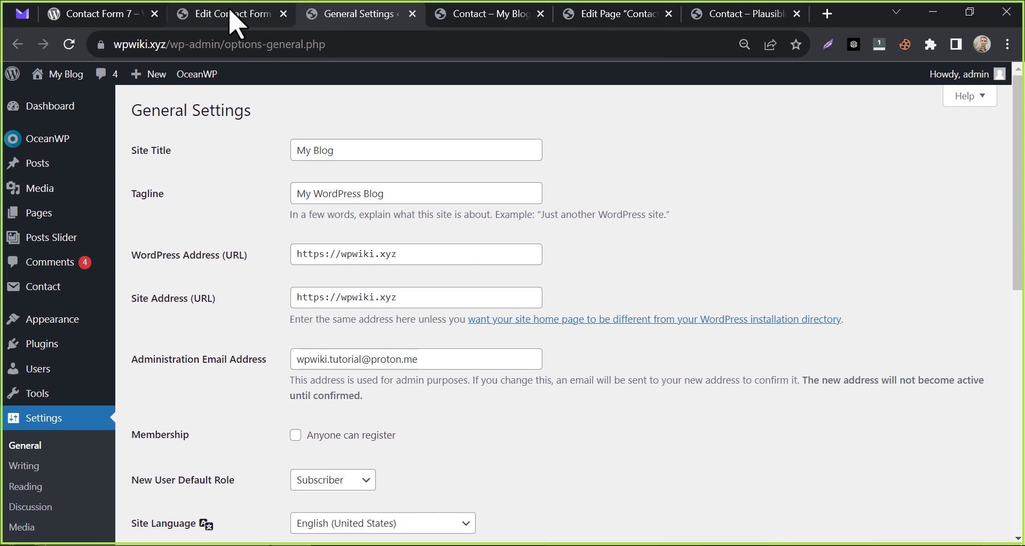
click(240, 13)
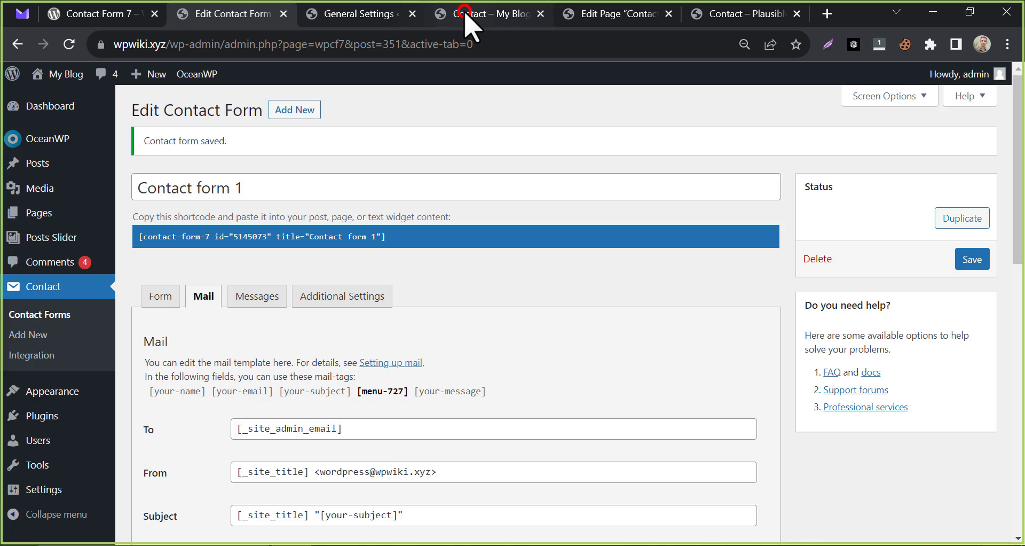
On the live Contact page, fill in the name and e-mail fields.
click(464, 13)
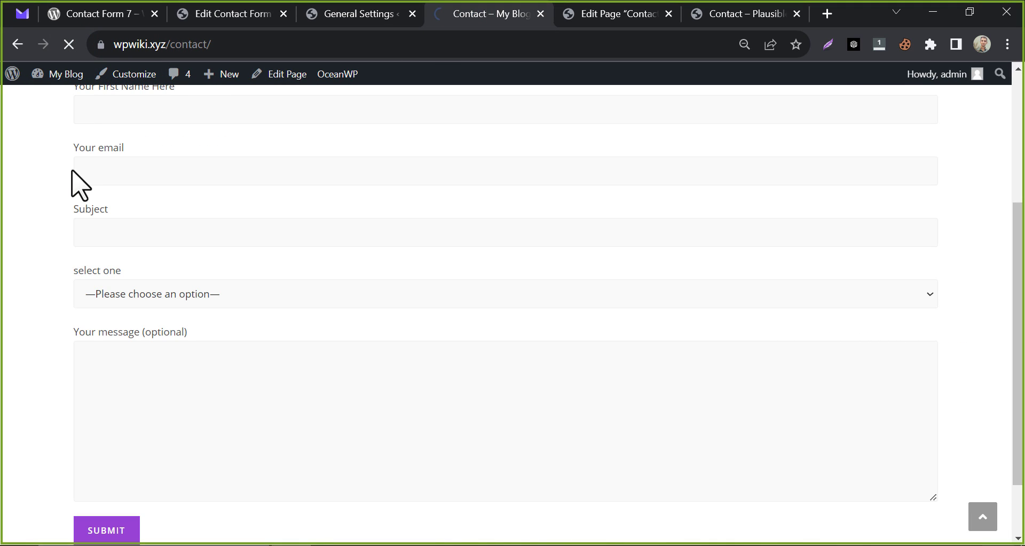
scroll(72, 174, up, 3)
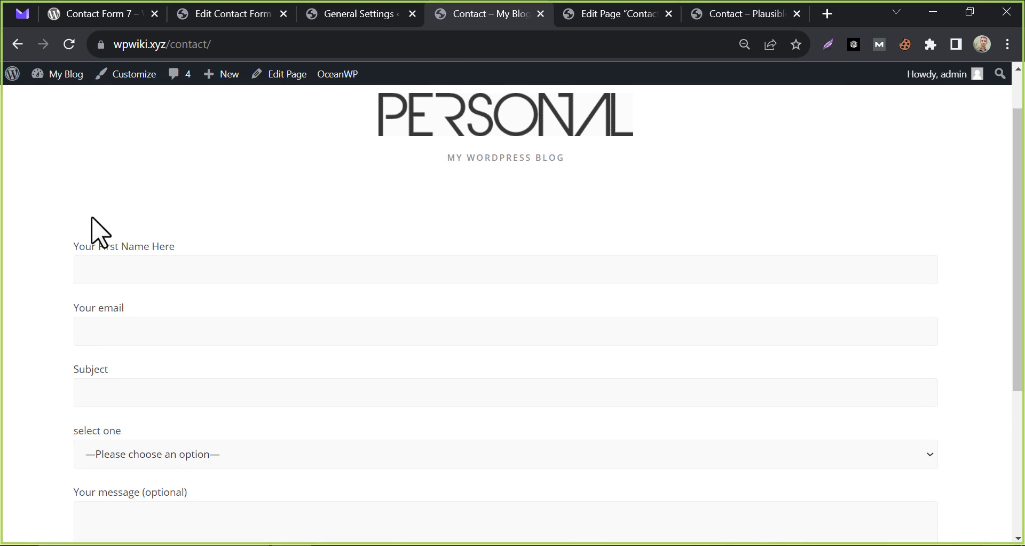
click(114, 264)
text(Testing)
click(136, 328)
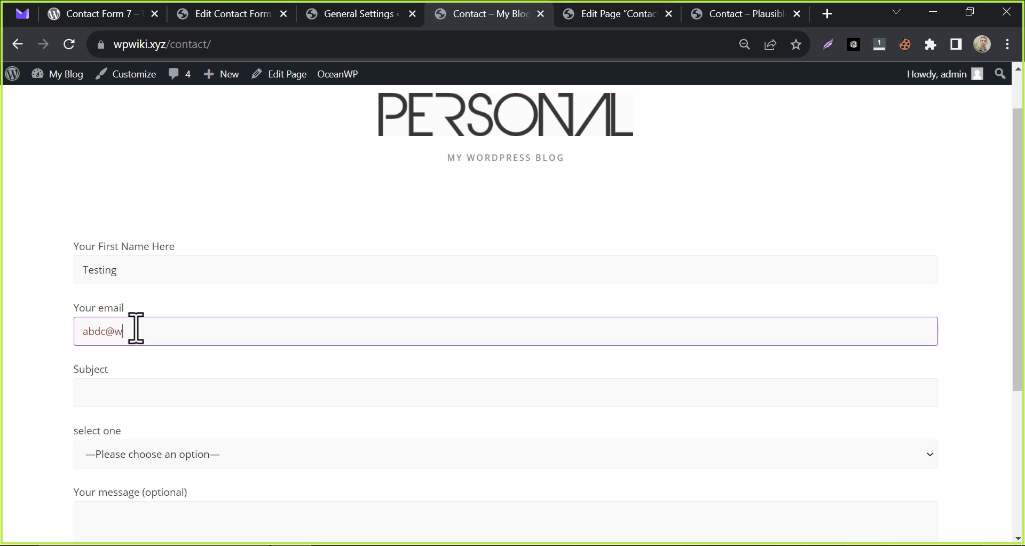
scroll(123, 315, down, 2)
click(114, 308)
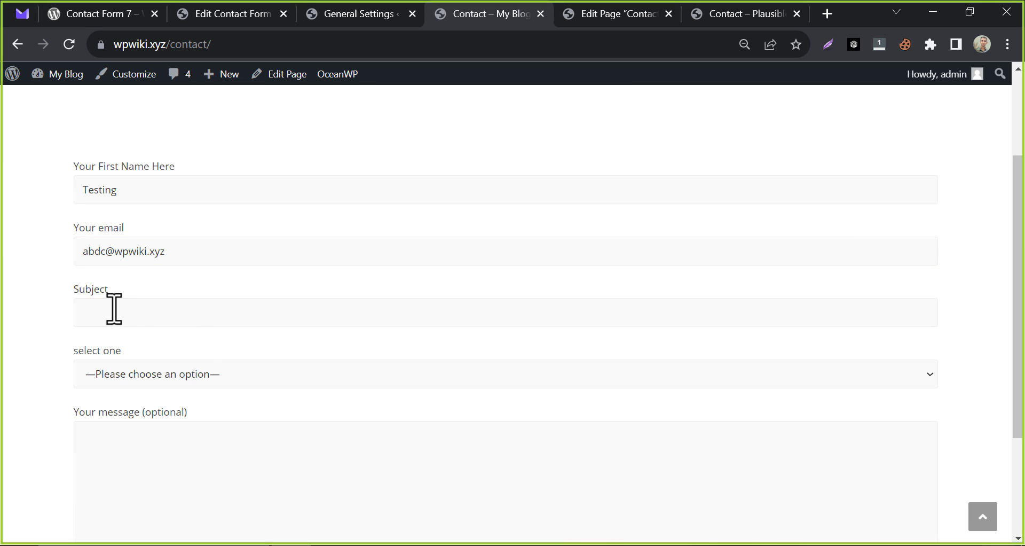
Enter subject 'test', choose 2, write 'hi, how are you?' and submit the form.
click(114, 309)
text(test purpose)
scroll(317, 313, down, 2)
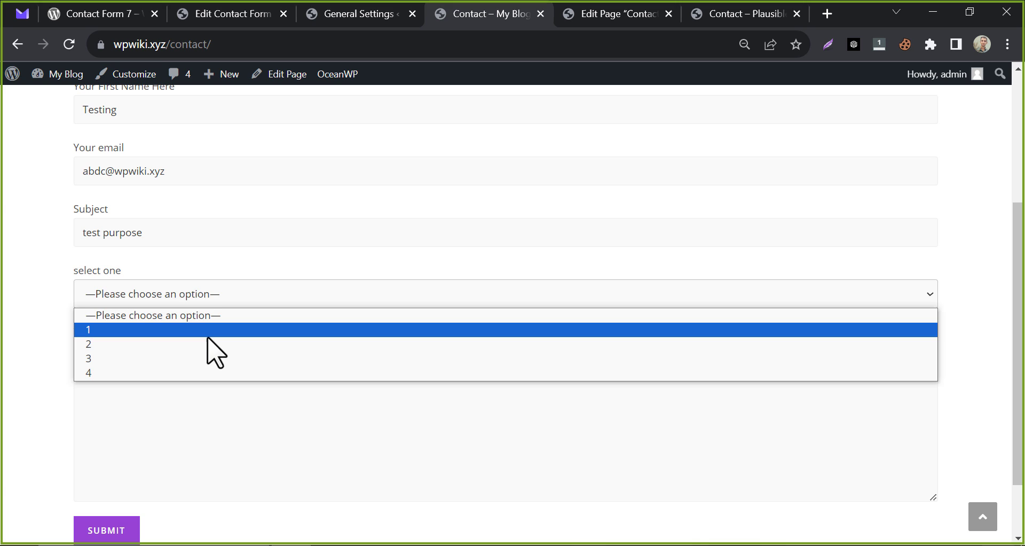
click(209, 344)
click(193, 360)
text(hi, how are you)
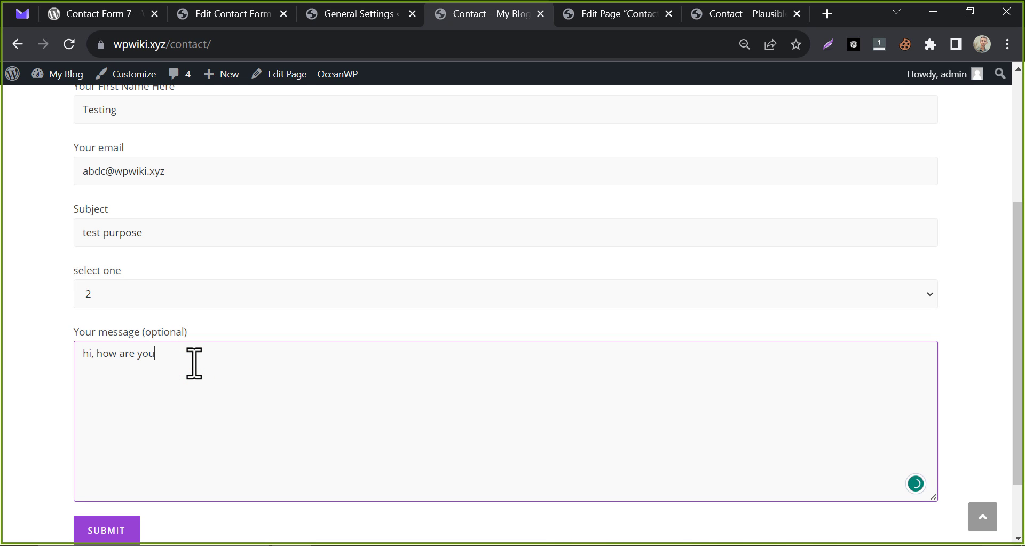
text(?)
click(123, 532)
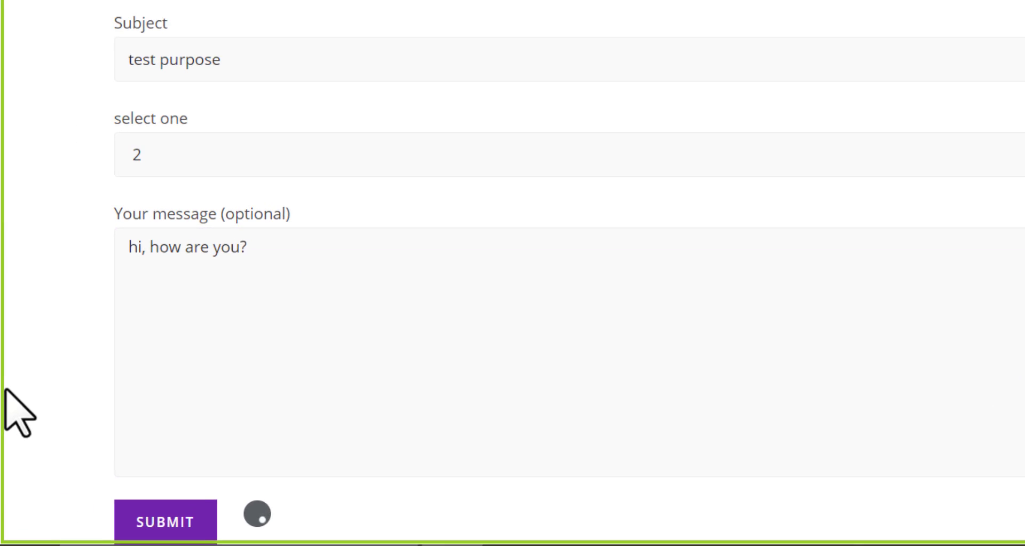
scroll(33, 316, down, 1)
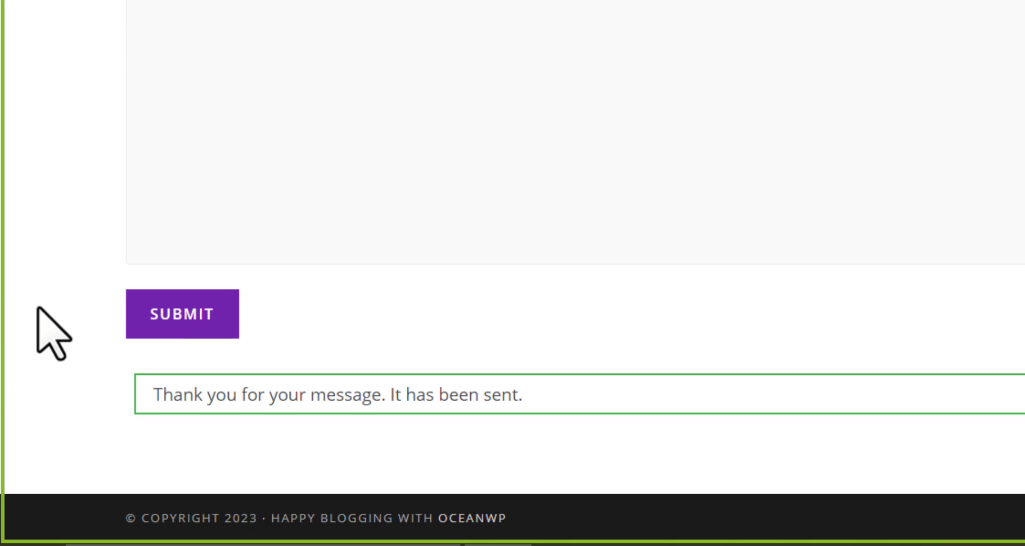
drag(153, 395, 538, 419)
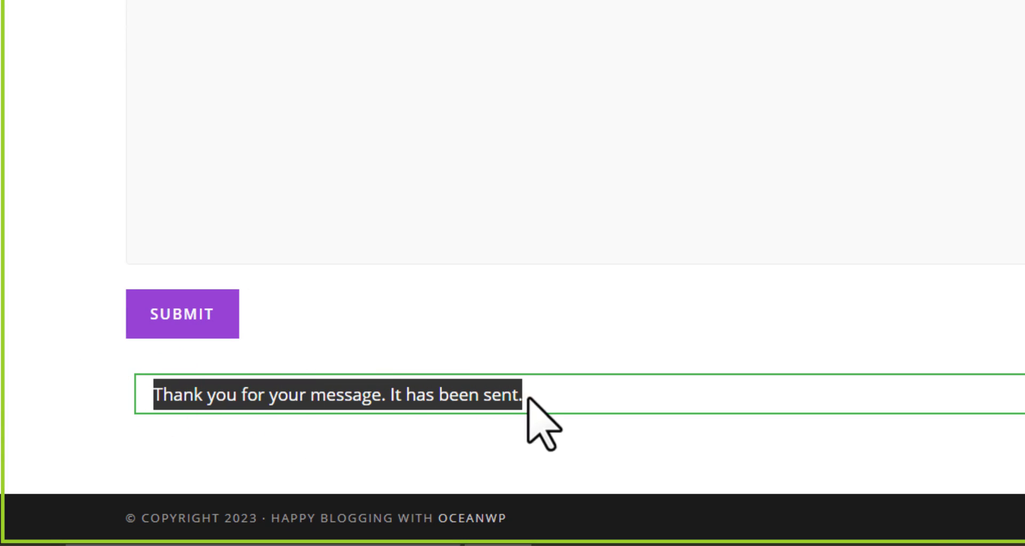
click(127, 374)
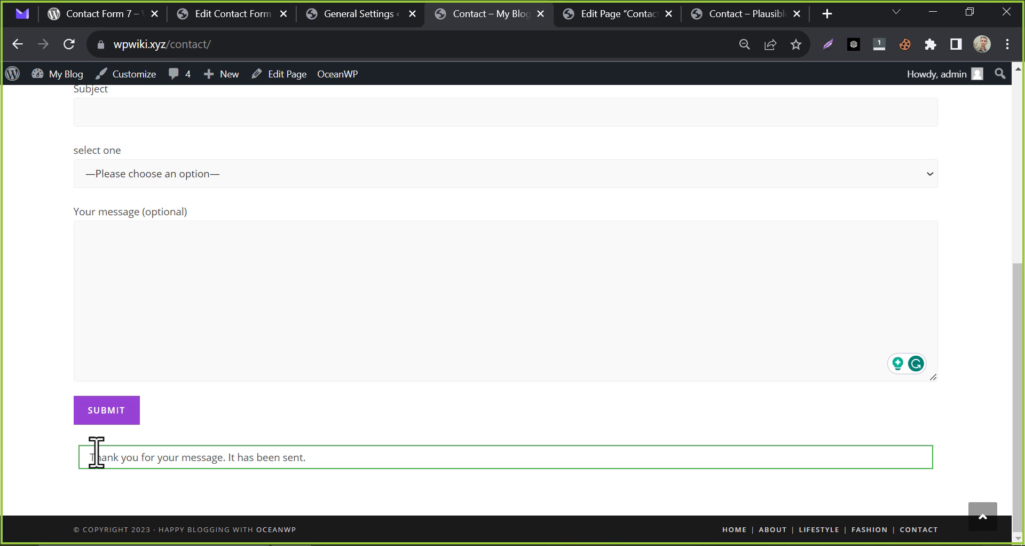
On the Messages tab, add 'you will get a reply from us soon.' after the sent-successfully message.
click(244, 15)
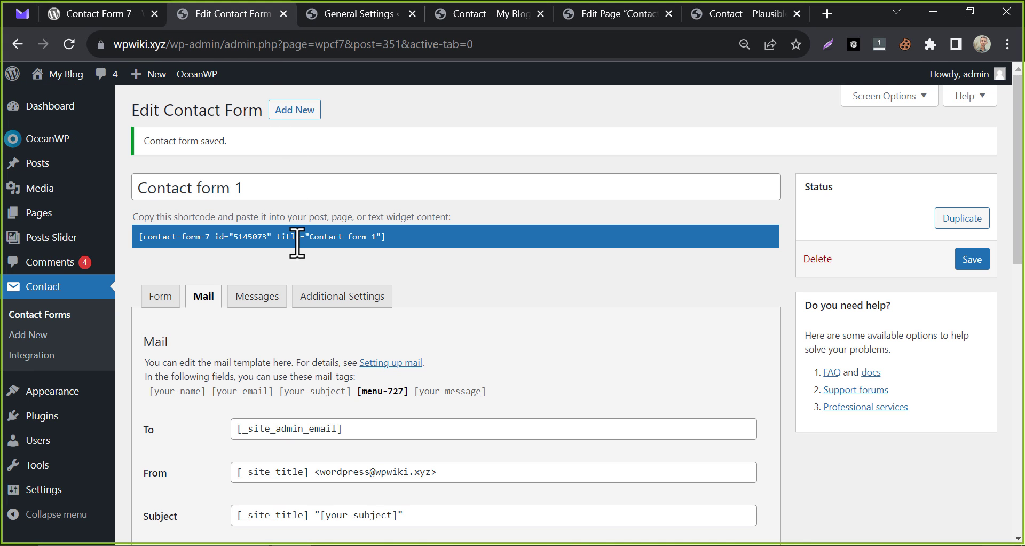
click(239, 299)
scroll(351, 309, down, 4)
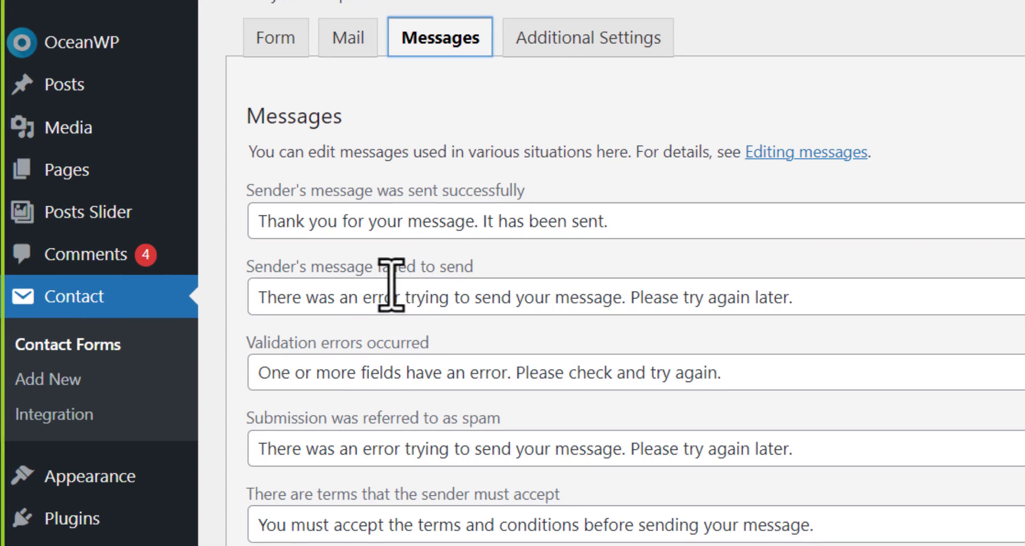
drag(248, 198, 625, 190)
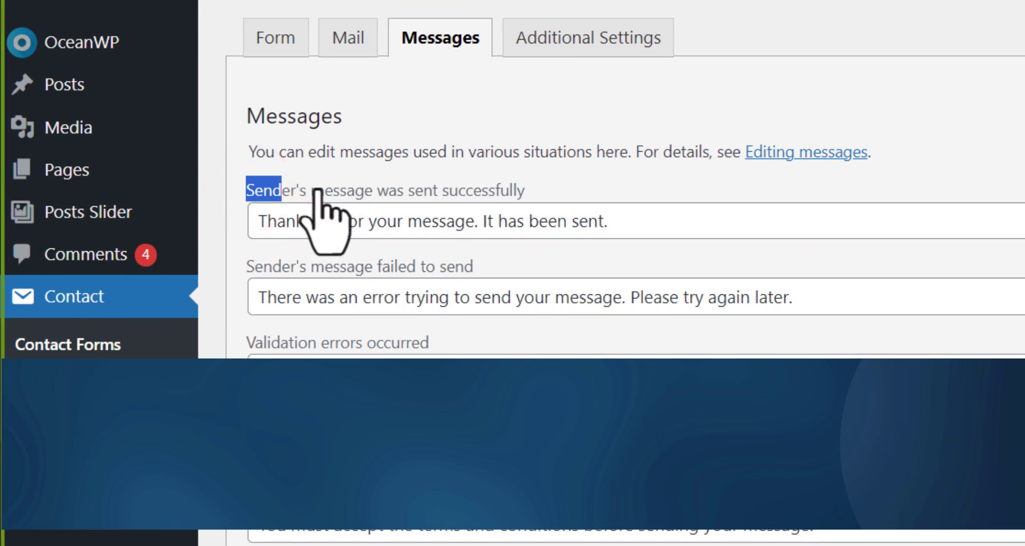
click(627, 192)
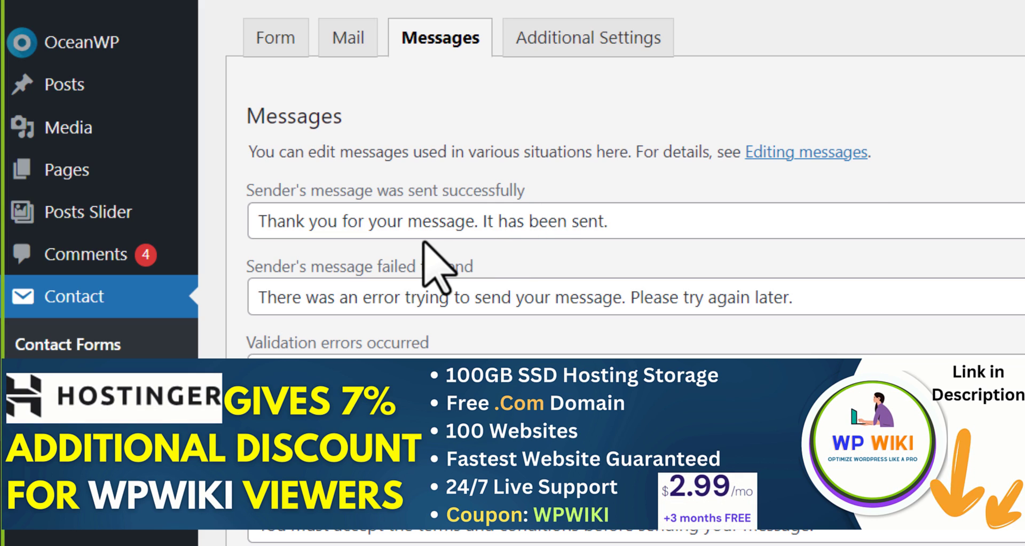
click(616, 224)
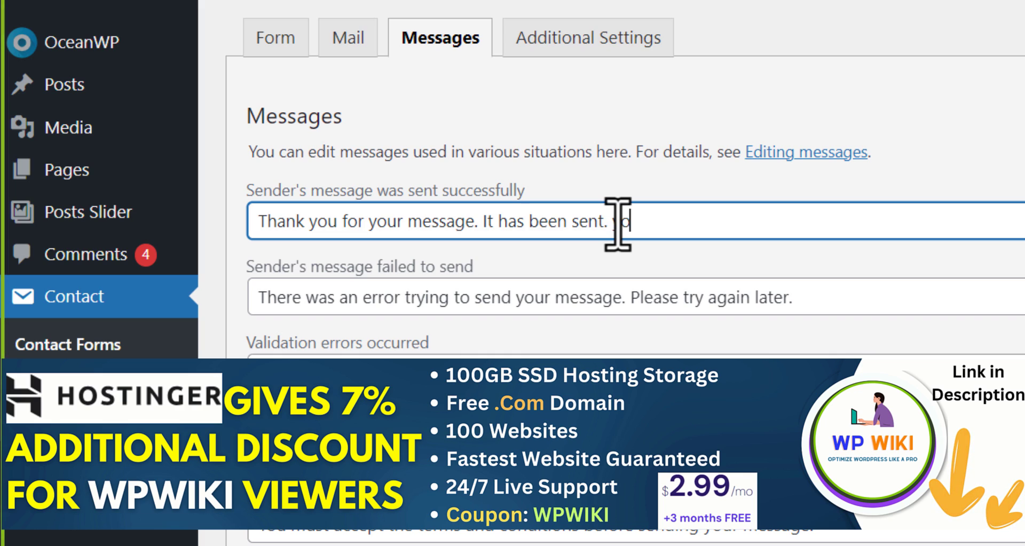
text(you will get a reply from us soon.)
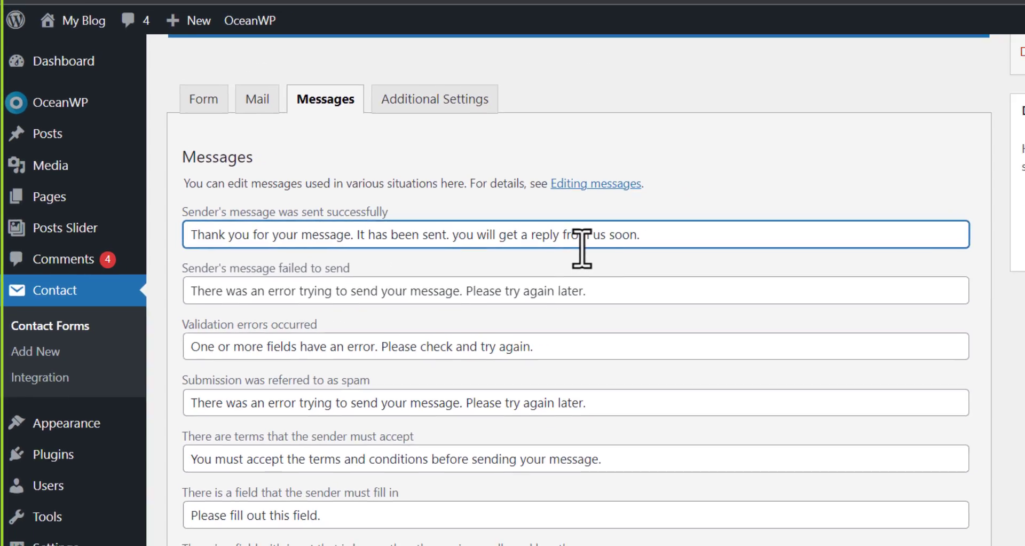
scroll(583, 245, down, 15)
scroll(403, 357, down, 5)
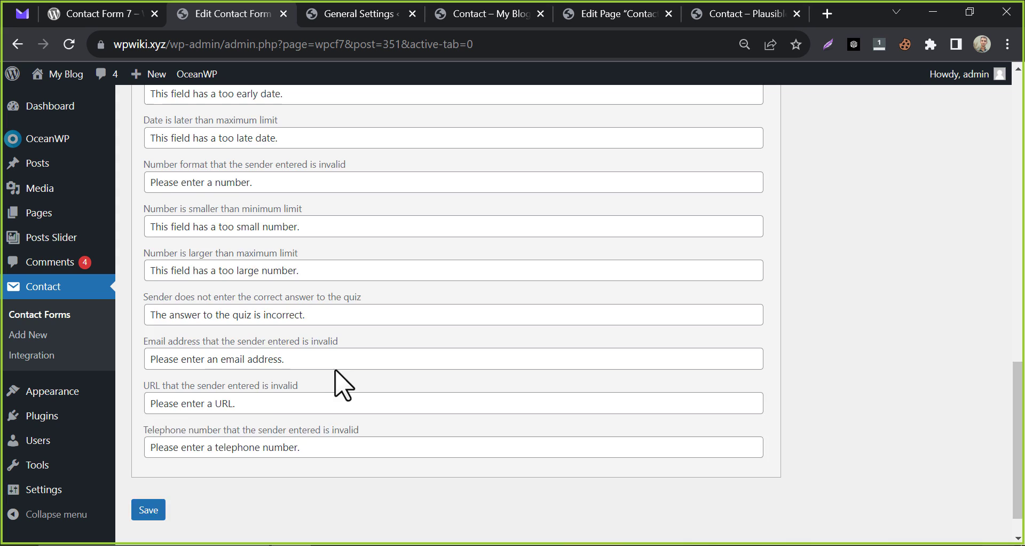
Save Contact form 1 with the longer success message and check it on the live Contact page.
click(148, 470)
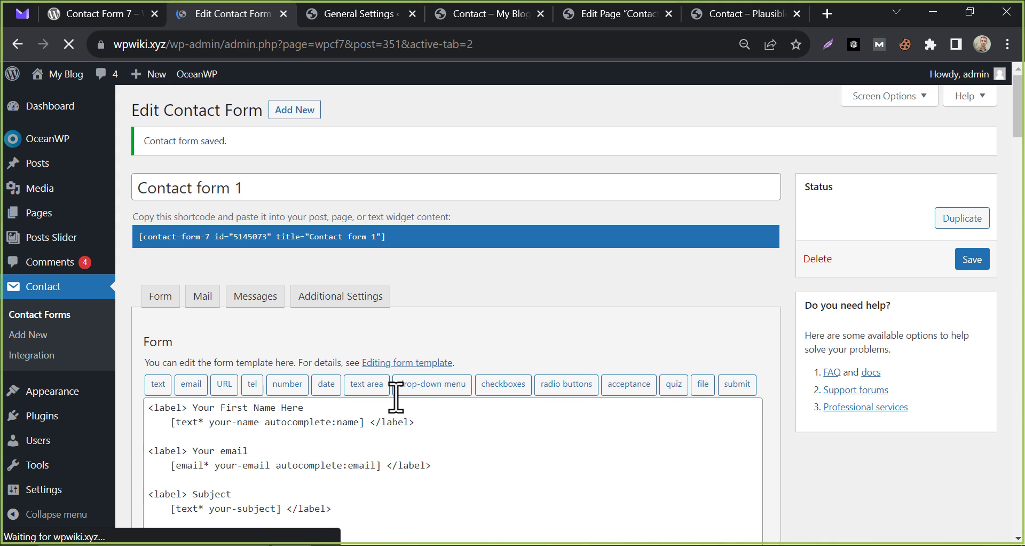
drag(357, 403, 522, 401)
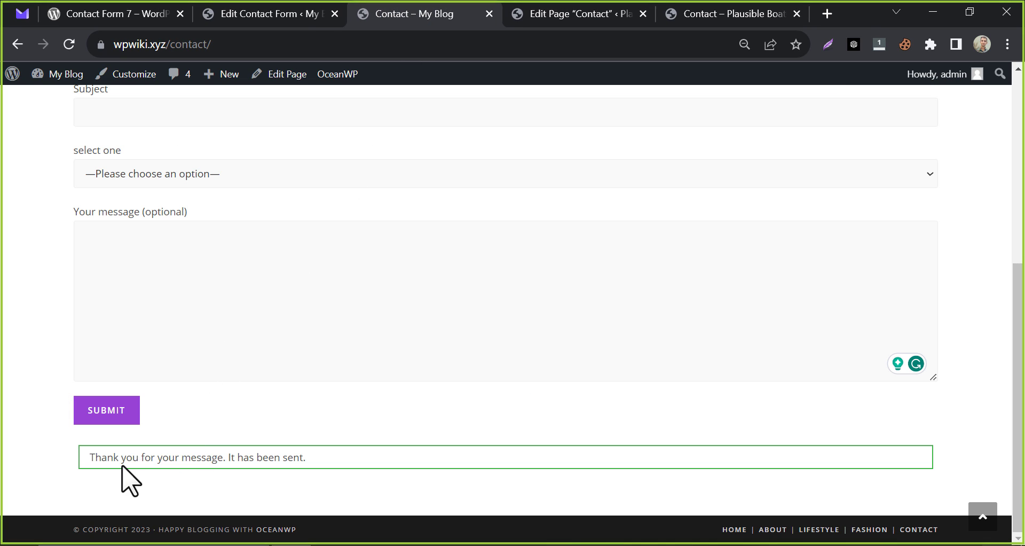
drag(121, 466, 354, 475)
click(354, 473)
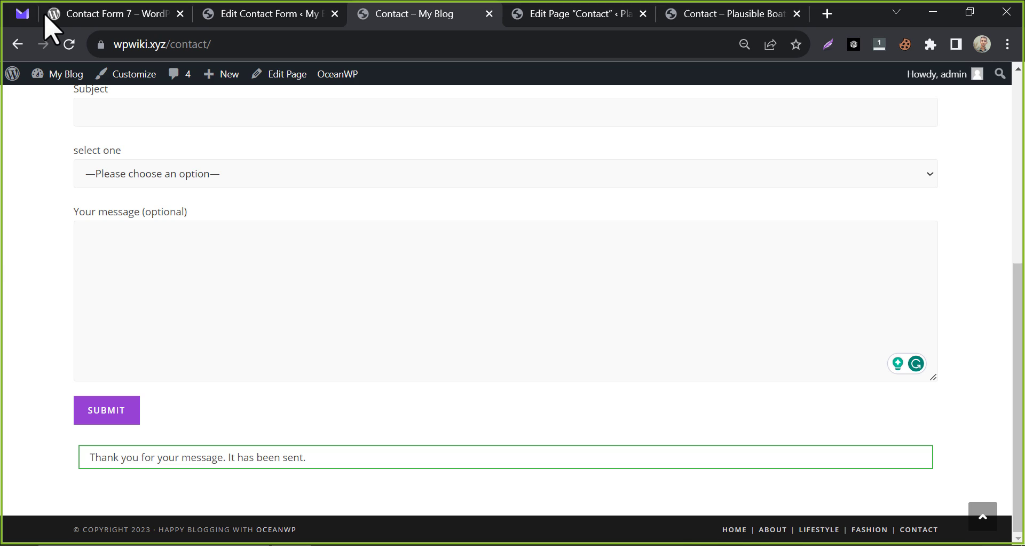
Find the My Blog 'test purpose' email under All mail in Proton Mail and open it.
click(24, 14)
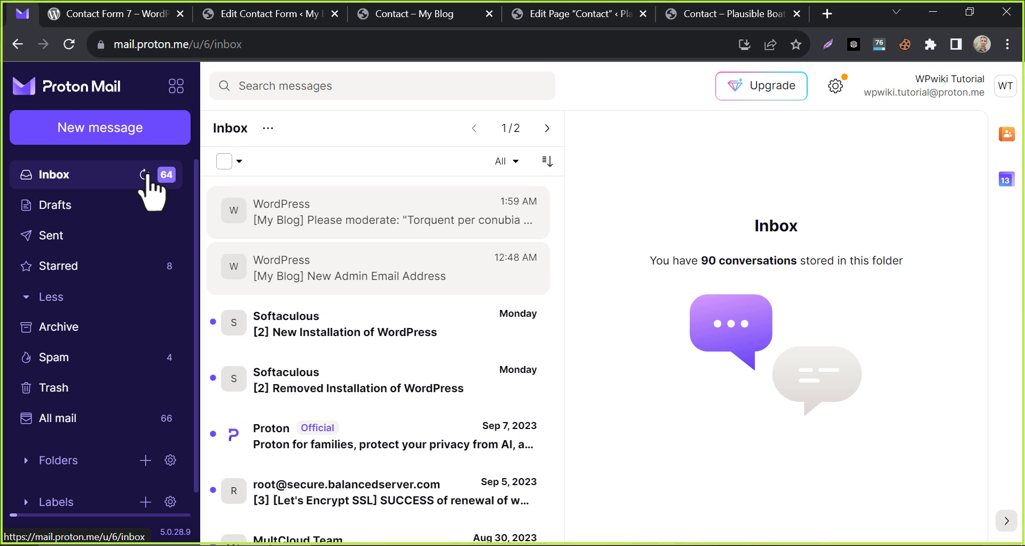
click(82, 356)
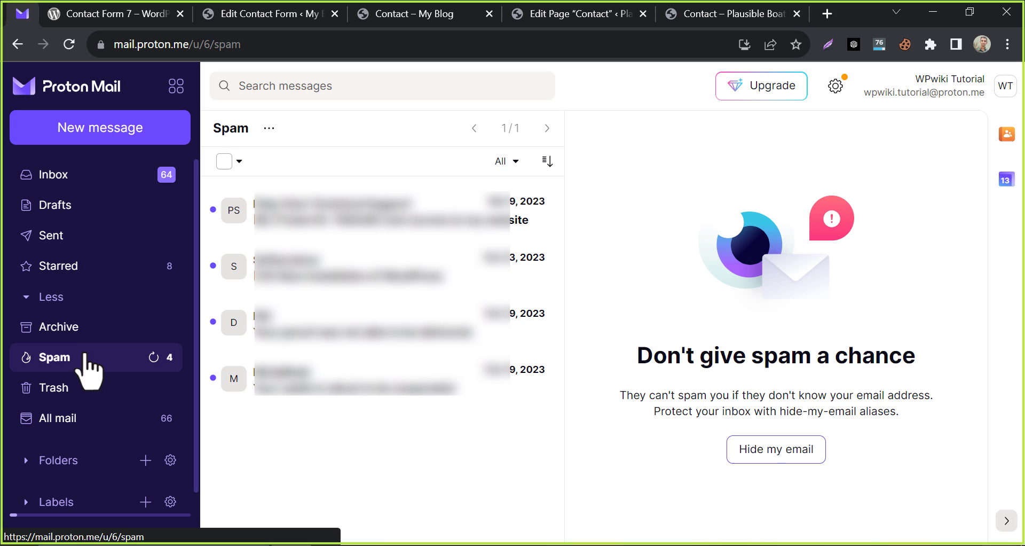
click(69, 414)
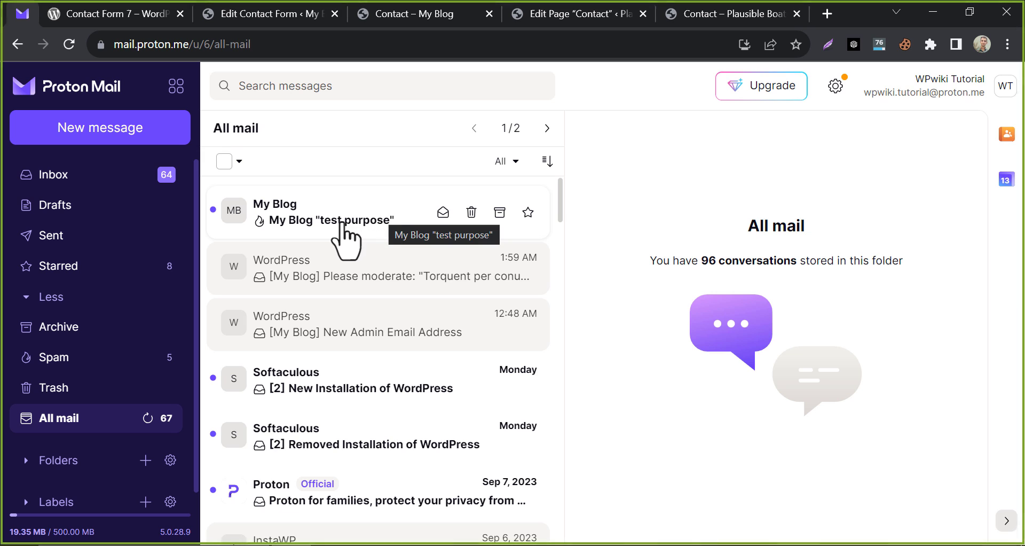
click(342, 223)
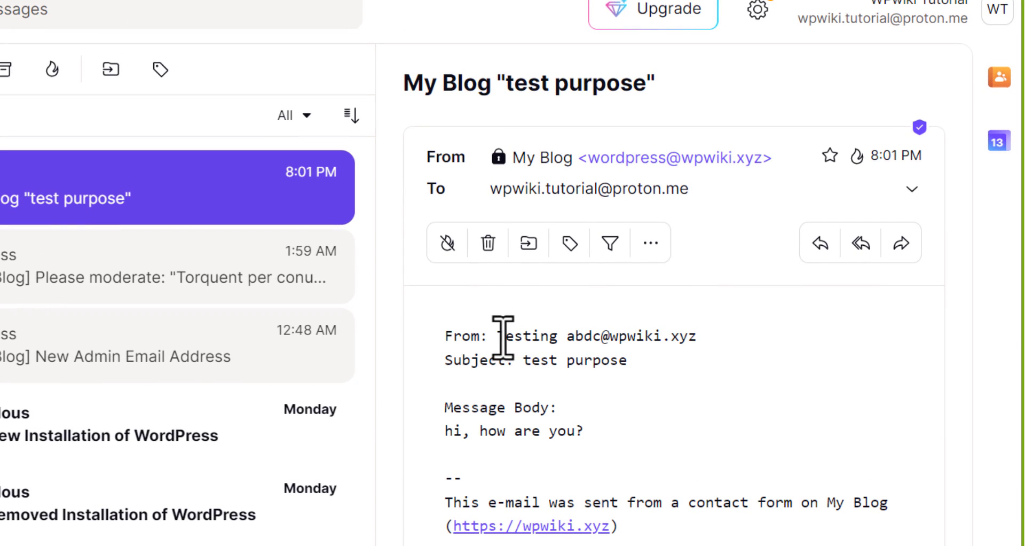
Inspect the email's sender name, 'test purpose' subject and 'hi, how are you?' message lines.
drag(502, 336, 732, 359)
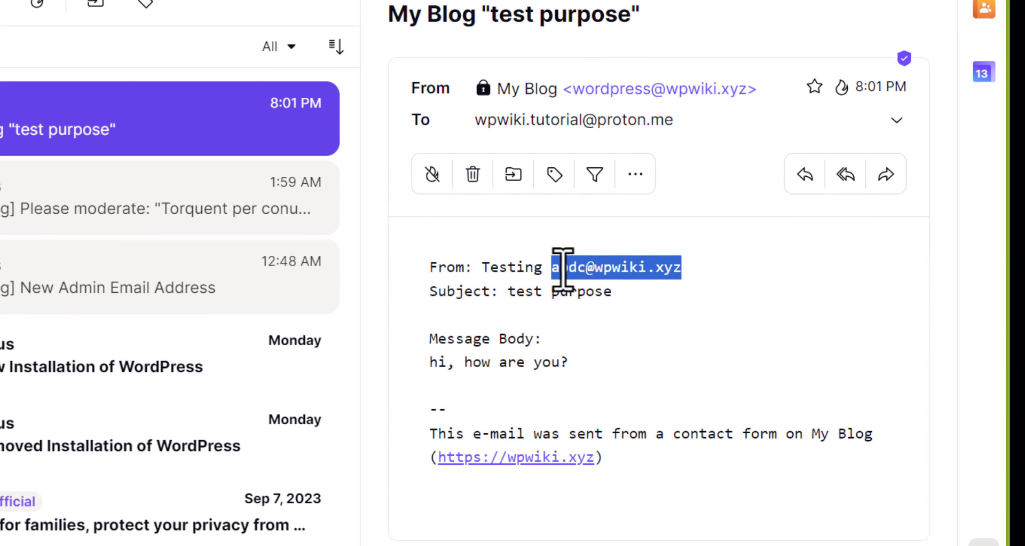
click(558, 280)
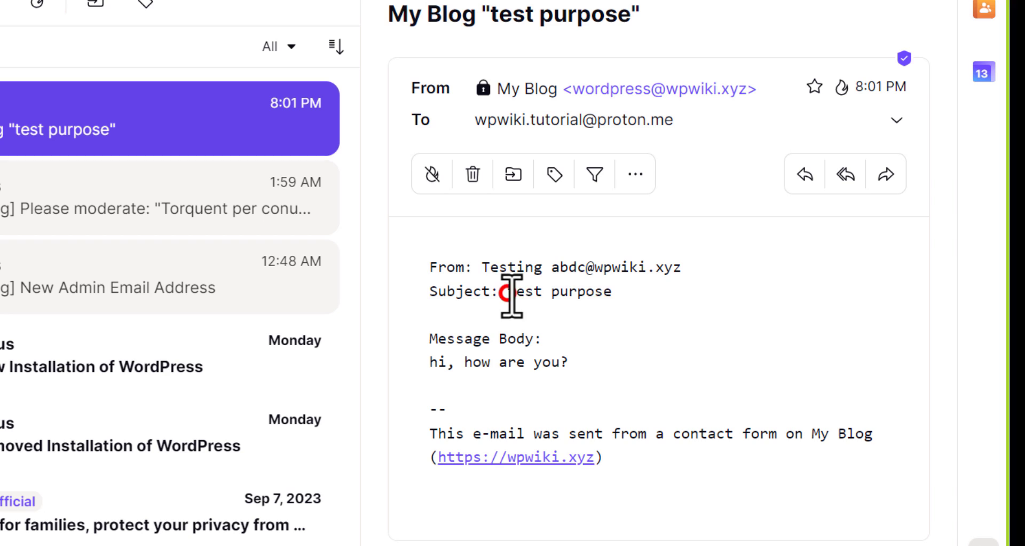
drag(505, 292, 641, 292)
click(489, 369)
drag(430, 362, 525, 361)
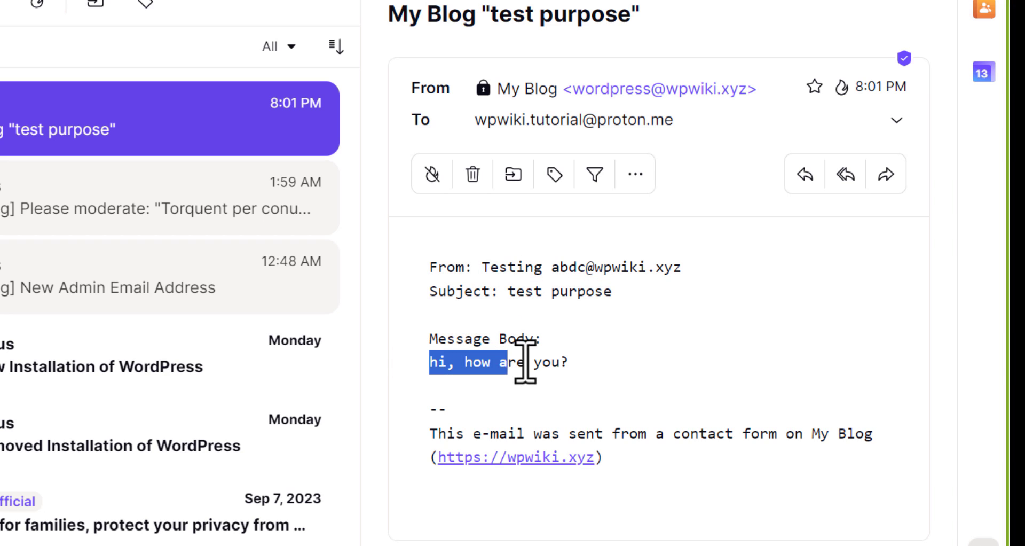
click(525, 362)
triple_click(599, 373)
click(488, 365)
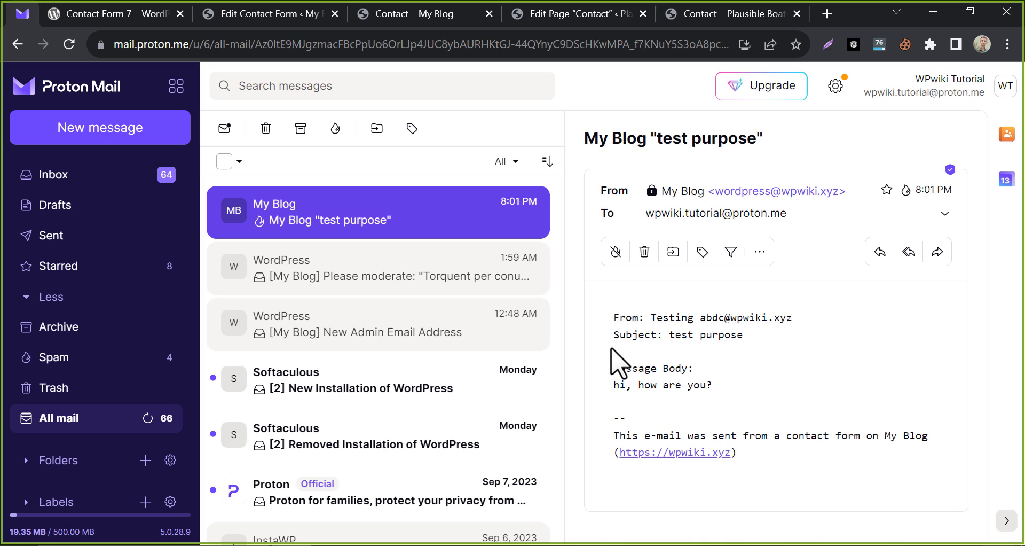
click(270, 13)
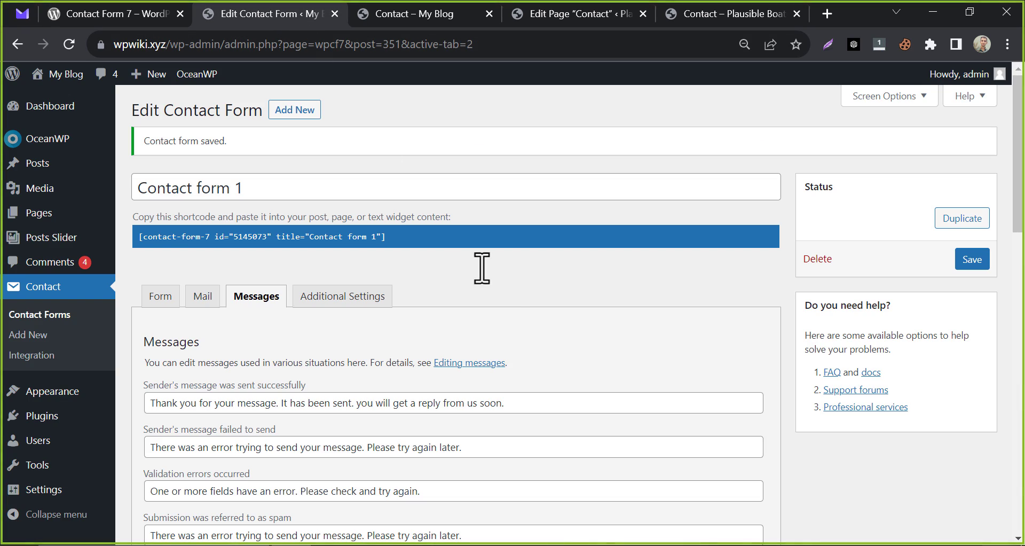
Put [your-email] on its own 'His/Her Email :' line followed by a blank line, and save.
click(204, 296)
scroll(377, 267, down, 8)
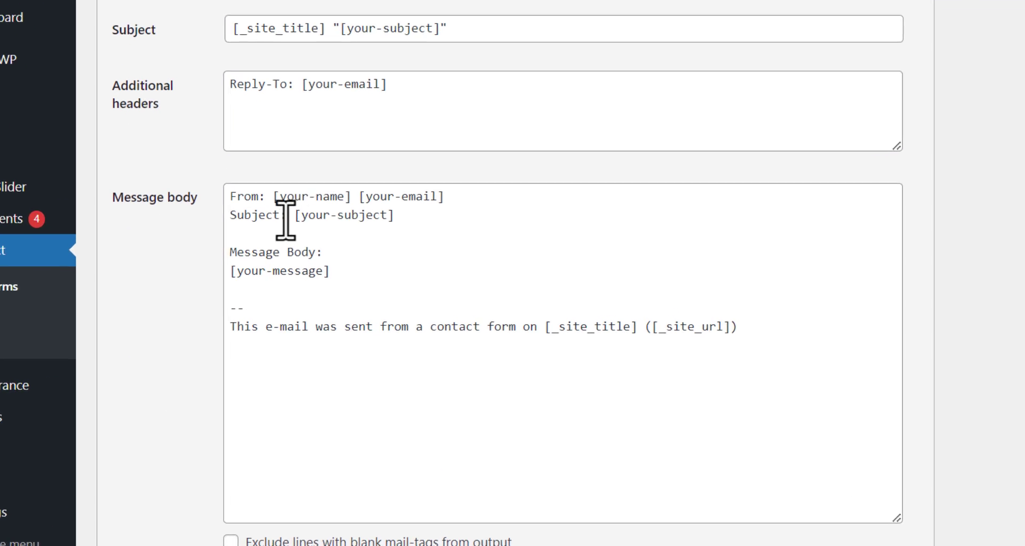
click(369, 178)
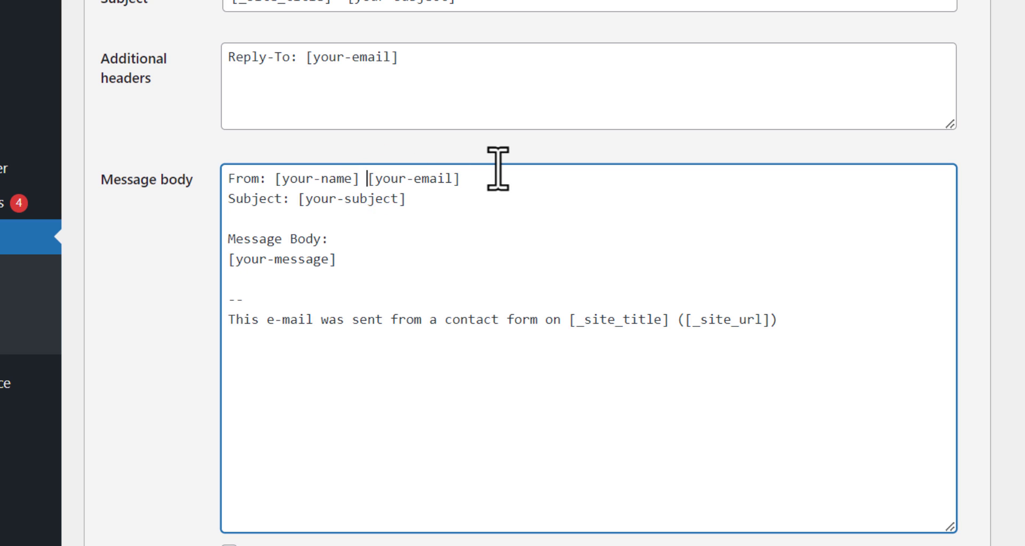
shift+click(478, 185)
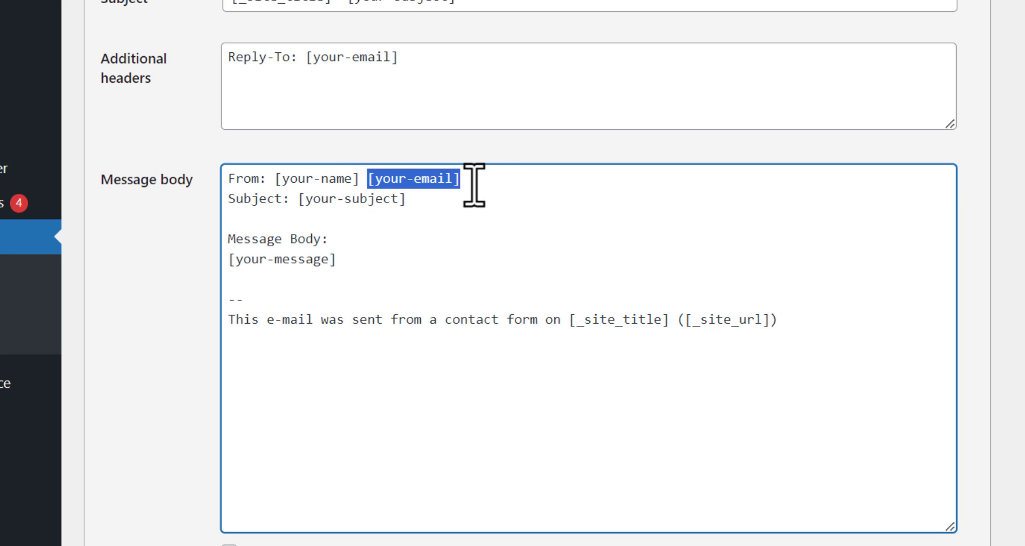
click(370, 179)
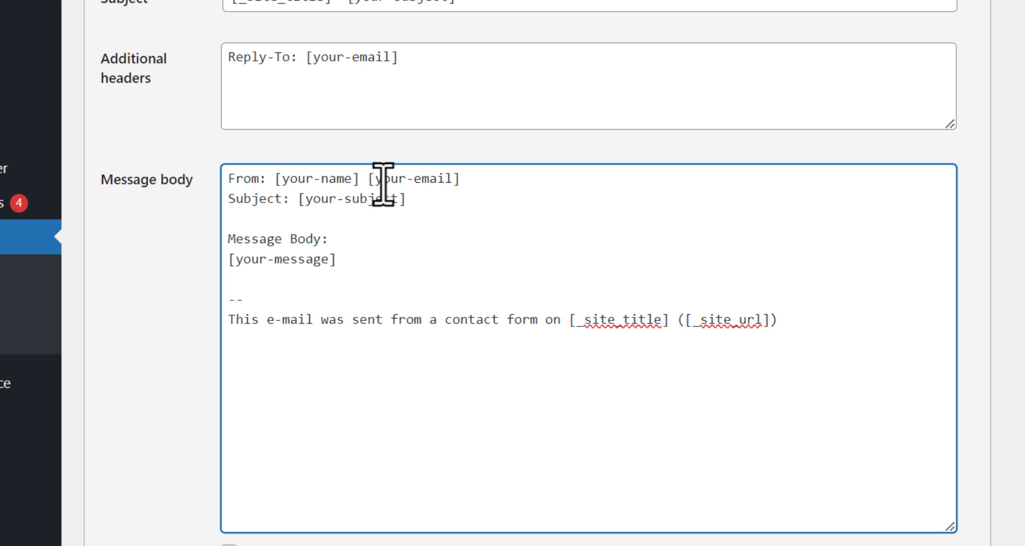
key(Return)
key(Return)
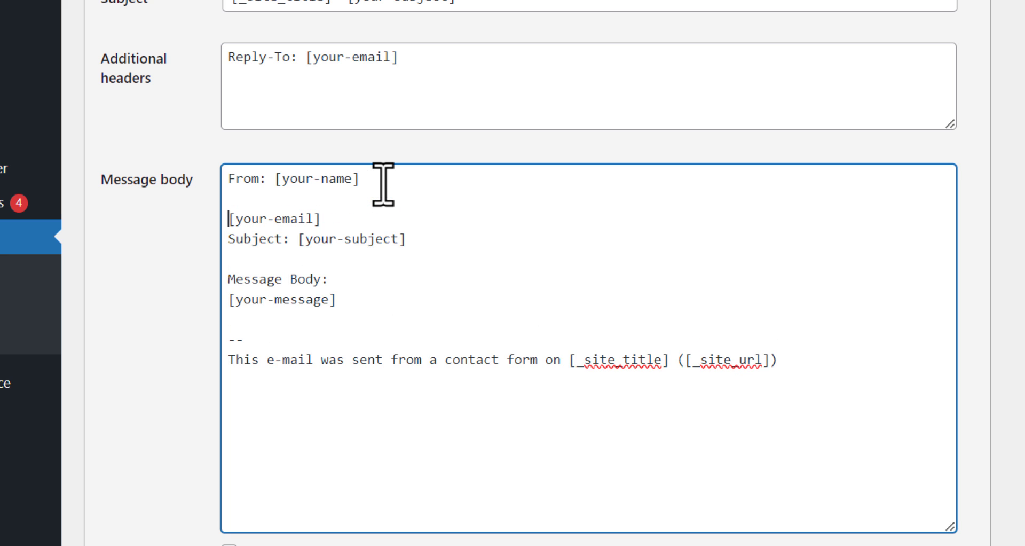
text(His/Her Email :)
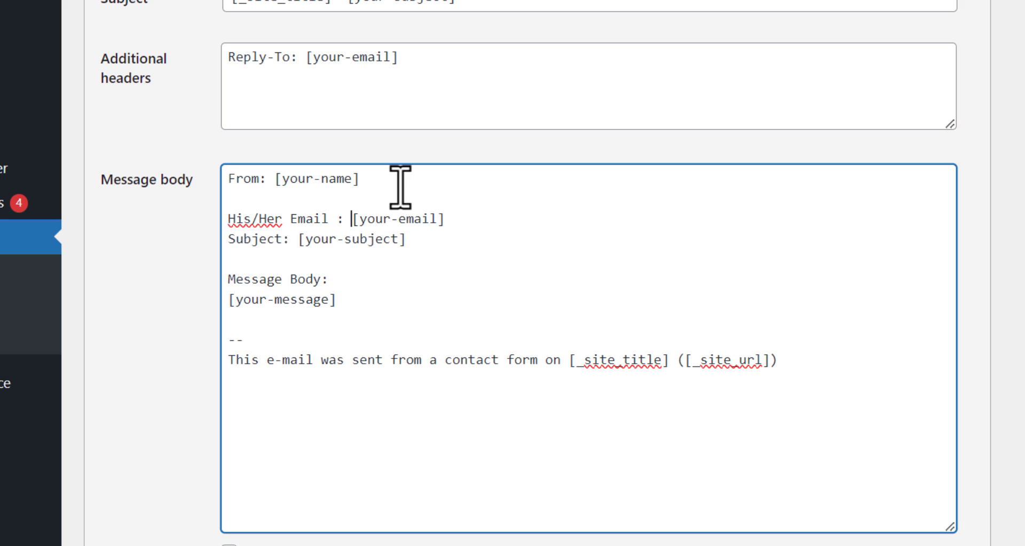
key(Return)
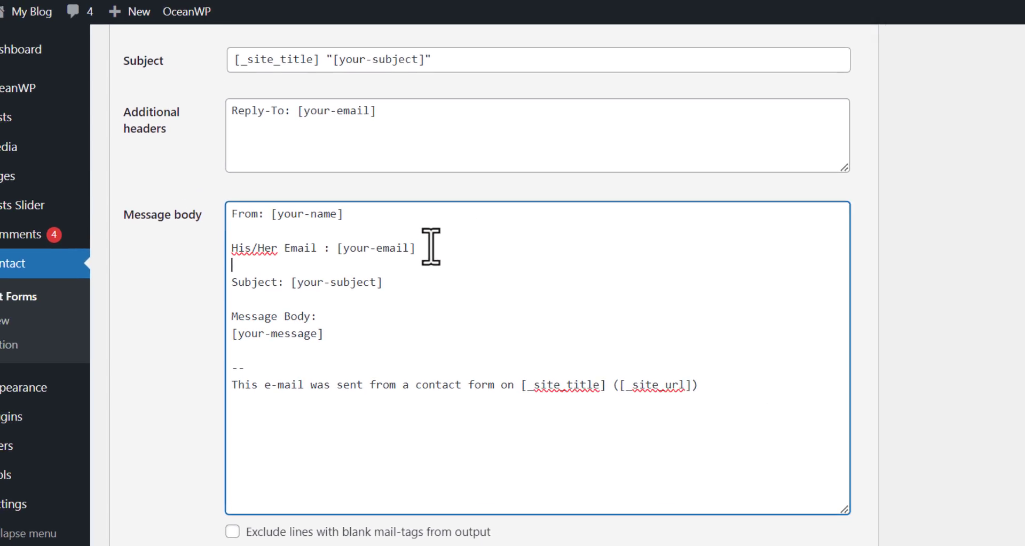
scroll(403, 314, down, 5)
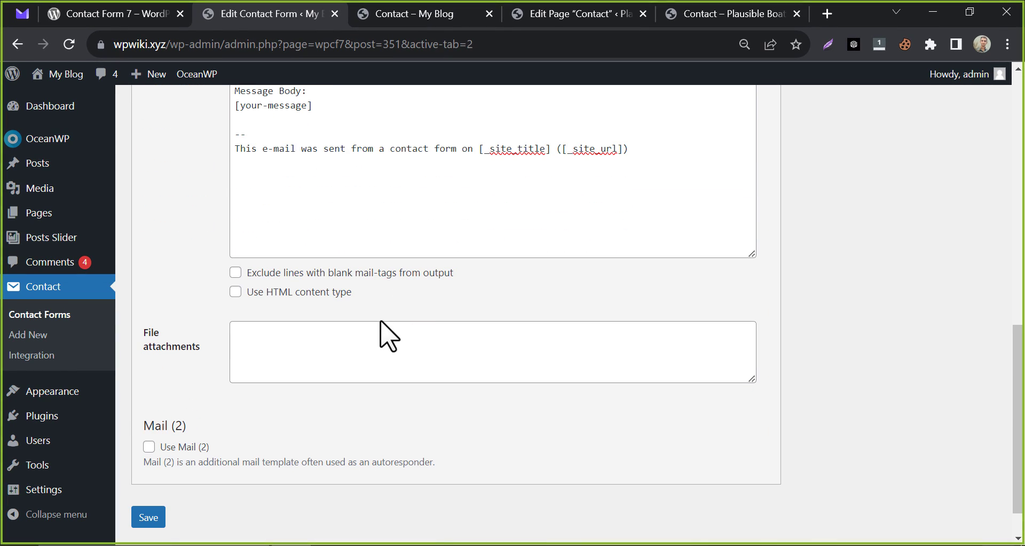
click(152, 519)
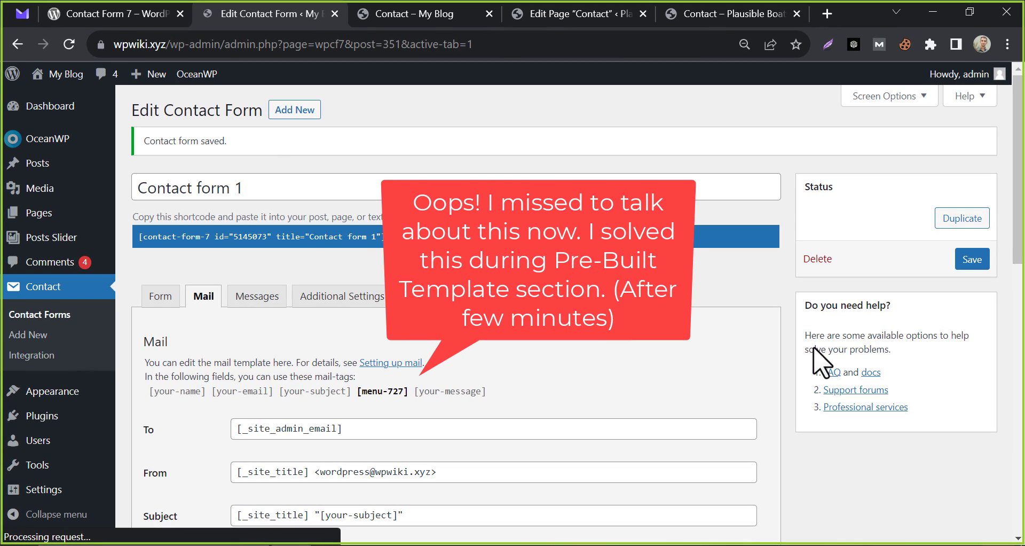
Fill the live contact form with name '2nd mail', a test email and subject '2nd test subject'.
scroll(380, 202, down, 5)
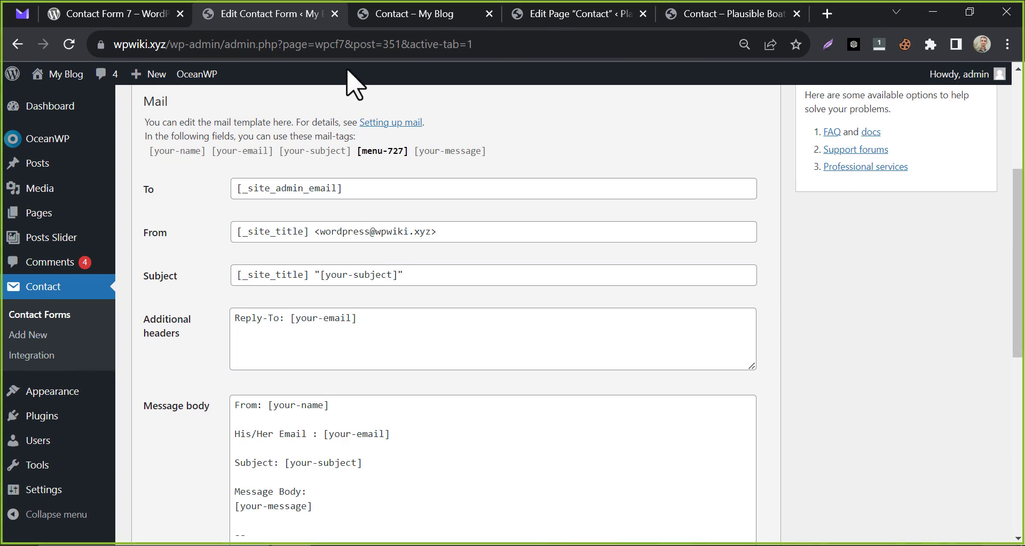
click(395, 13)
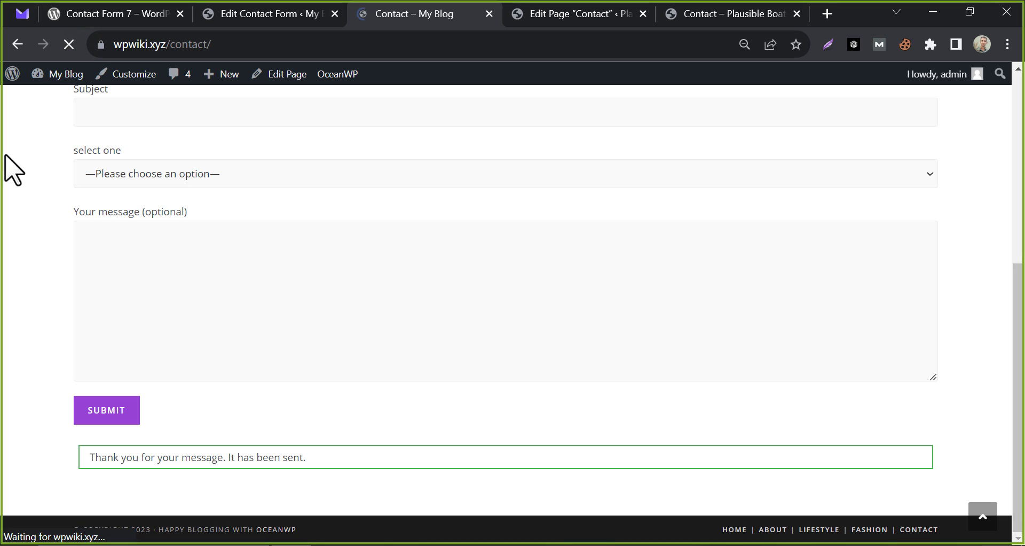
scroll(34, 188, up, 3)
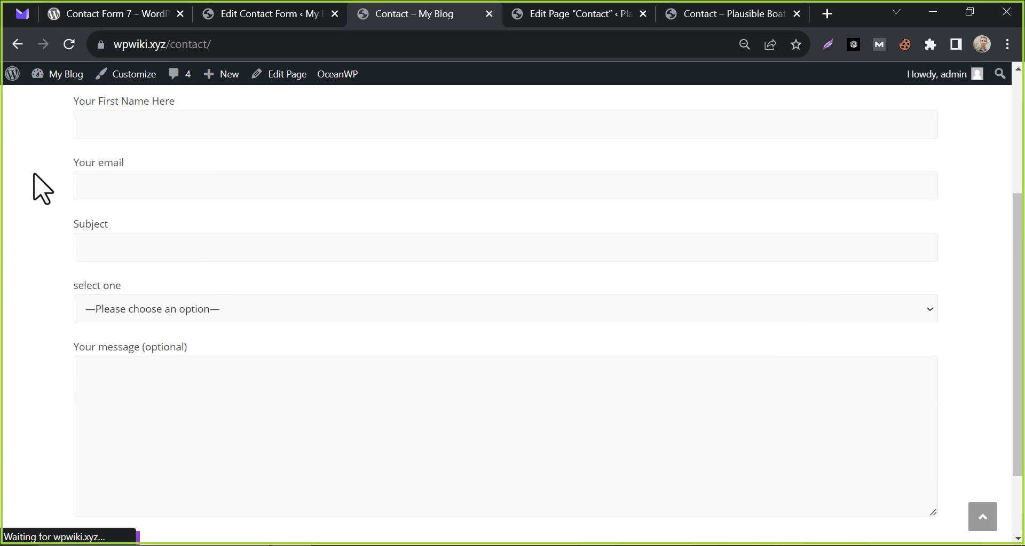
click(117, 193)
text(2nd mail)
click(131, 257)
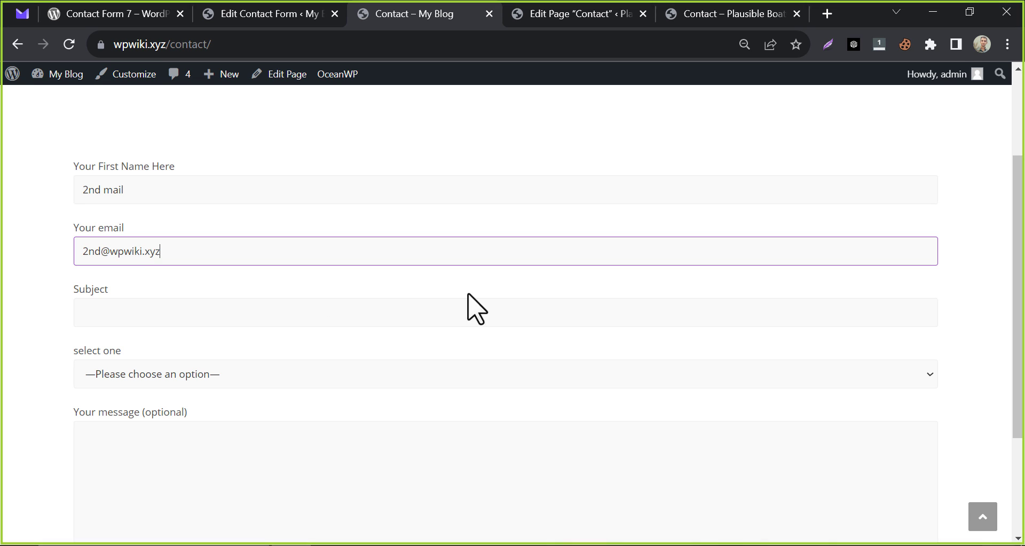
click(505, 315)
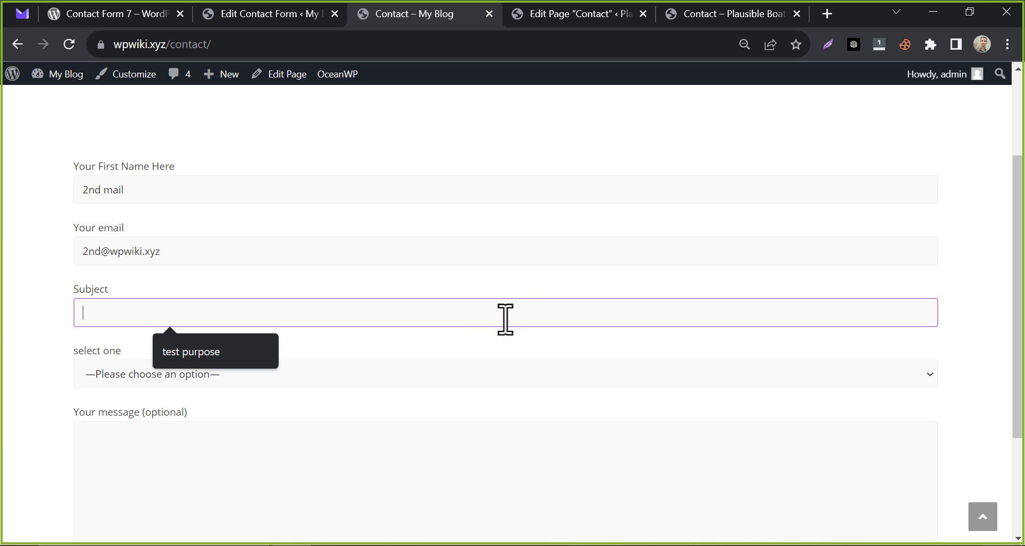
text(2nd test subject)
Choose option 4, enter the message 'hello.' and submit the form.
click(300, 374)
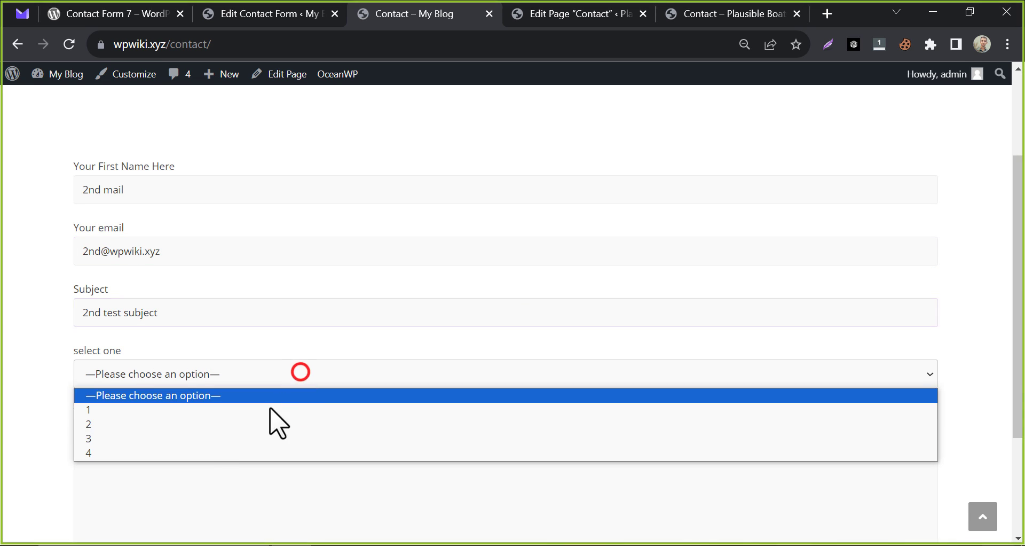
click(275, 451)
scroll(176, 444, down, 2)
click(176, 443)
text(hello.)
scroll(211, 521, down, 1)
scroll(211, 521, down, 1)
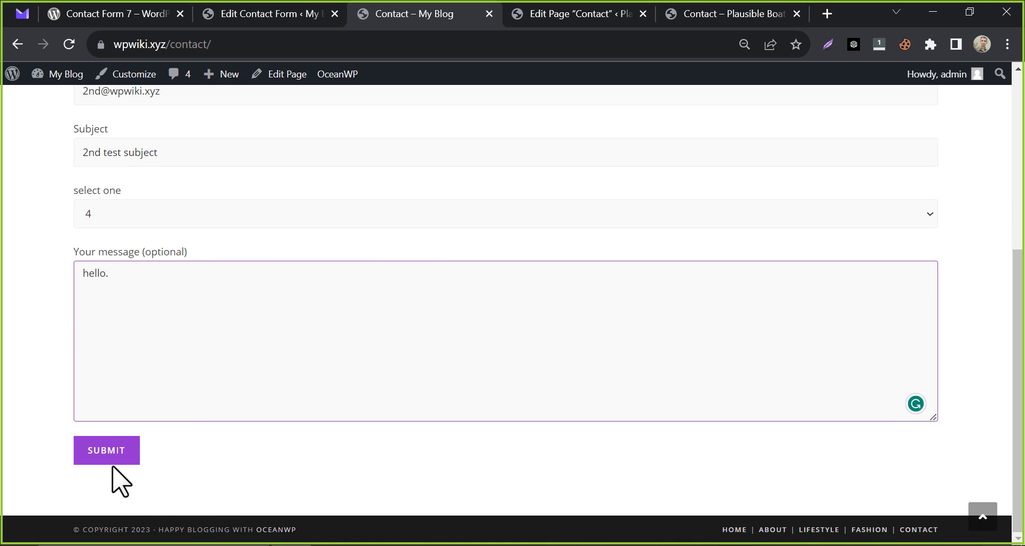
click(107, 456)
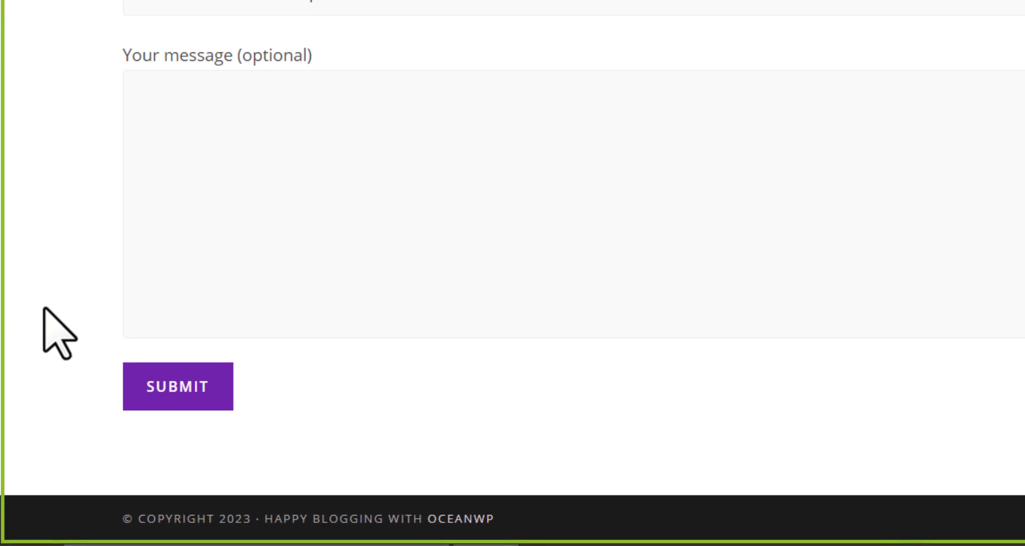
scroll(81, 320, down, 1)
drag(519, 396, 798, 389)
click(838, 394)
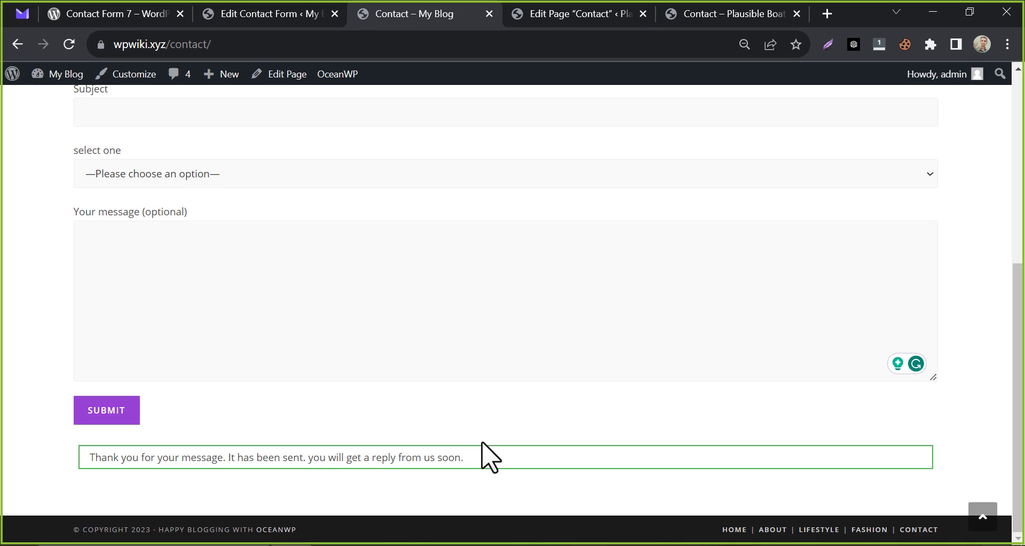
scroll(358, 338, up, 5)
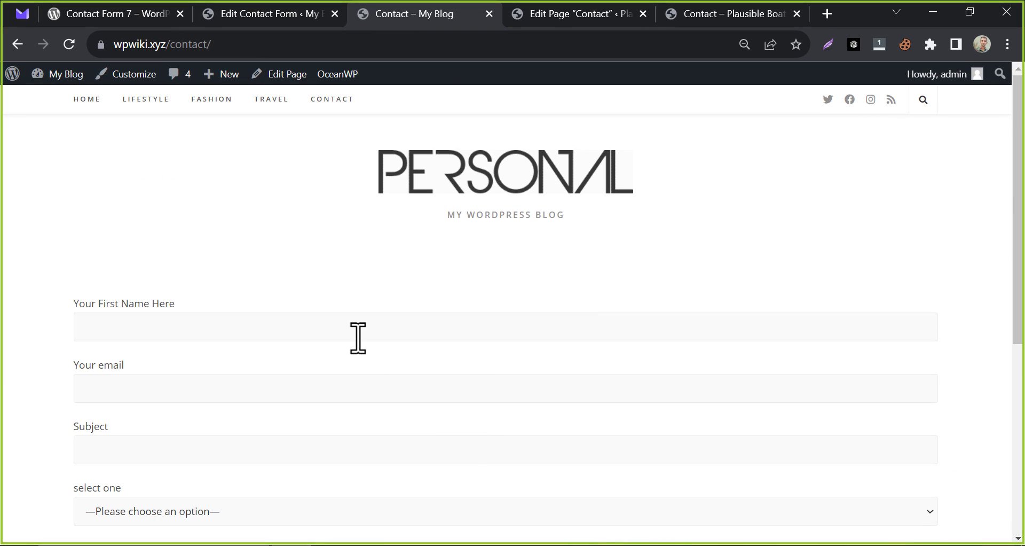
Open the new '2nd test subject' email from All mail and check its 'His/Her Email :' line.
click(18, 12)
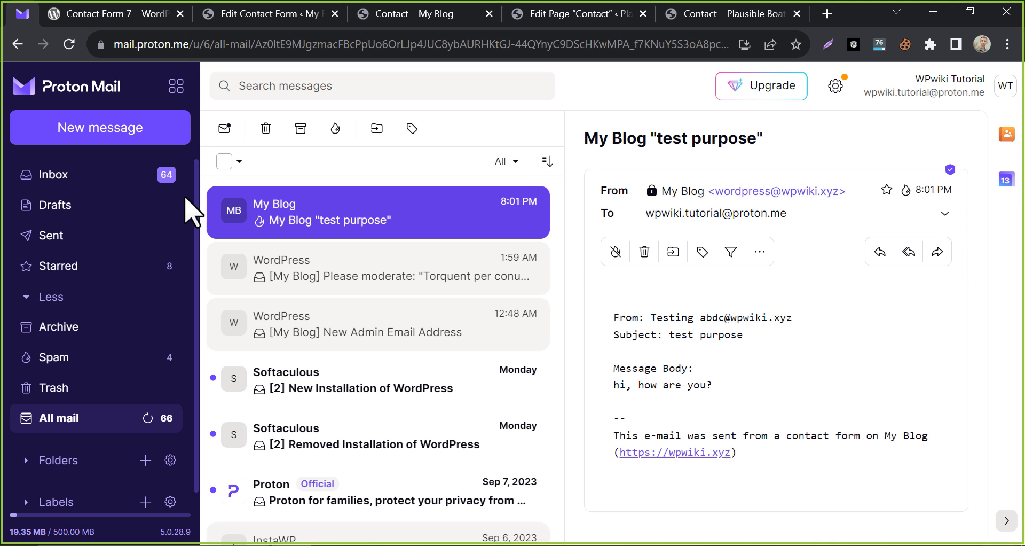
click(149, 419)
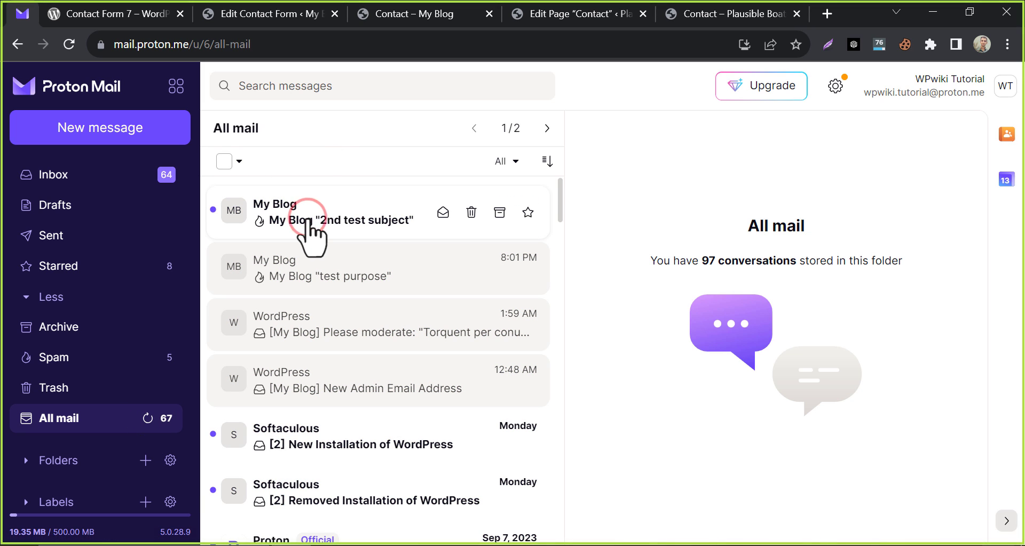
click(315, 220)
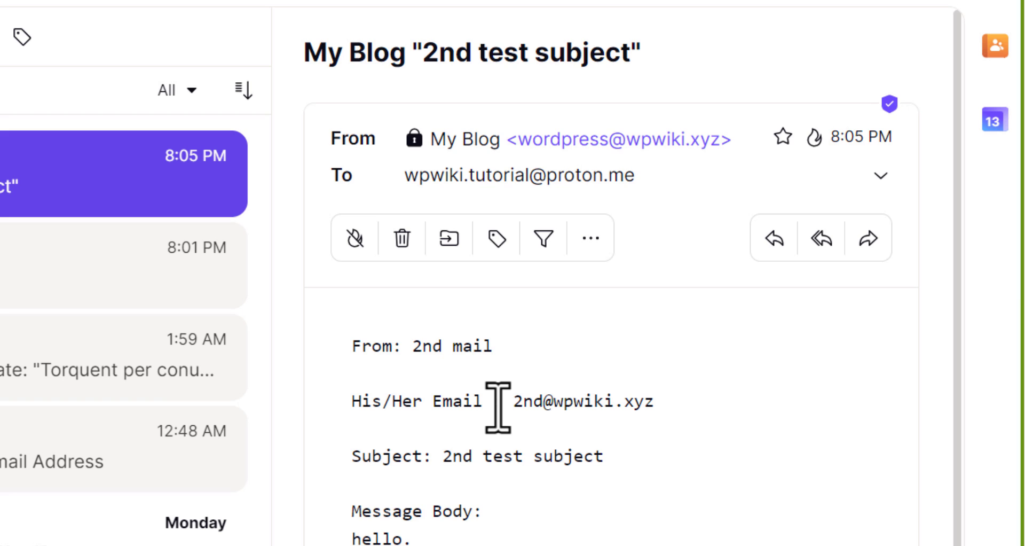
scroll(498, 407, down, 1)
drag(446, 414, 609, 415)
click(416, 489)
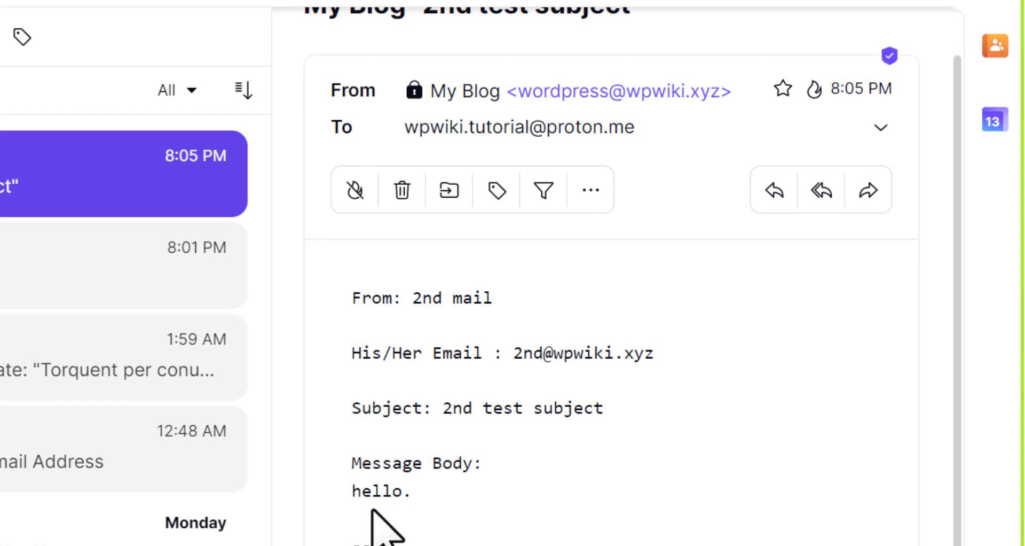
scroll(374, 515, down, 3)
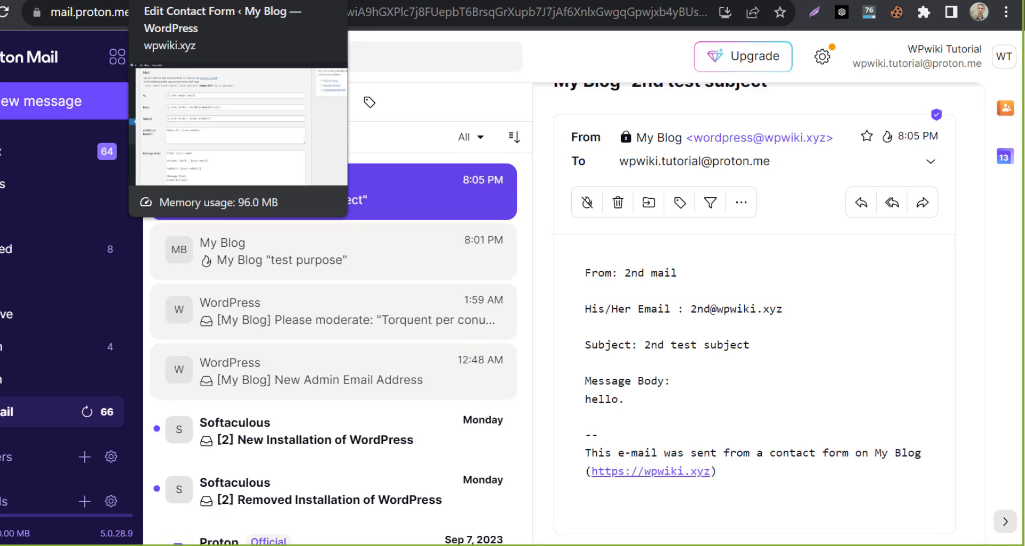
Copy the example suggestions form code from the Developer Rocket article.
click(307, 14)
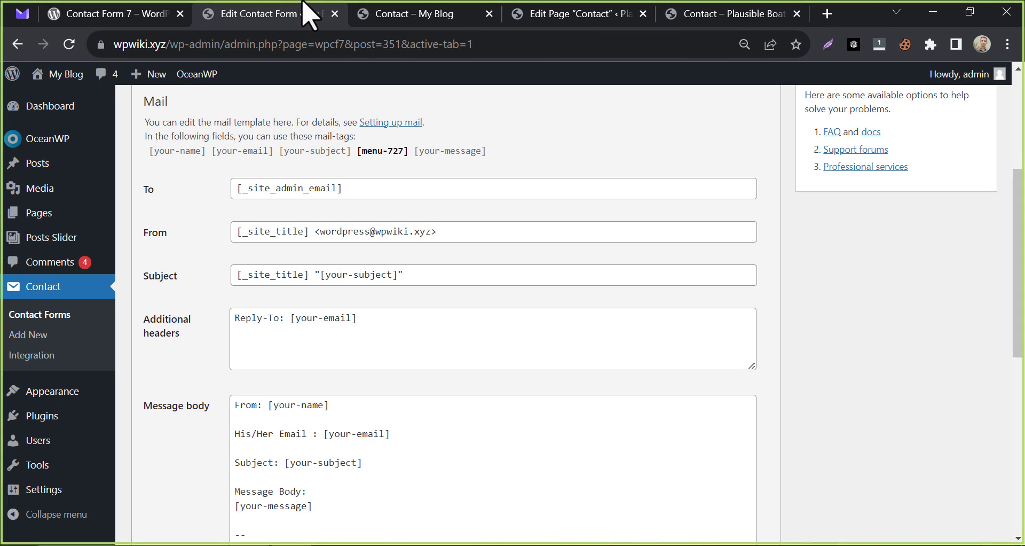
scroll(265, 183, up, 3)
click(160, 230)
click(557, 198)
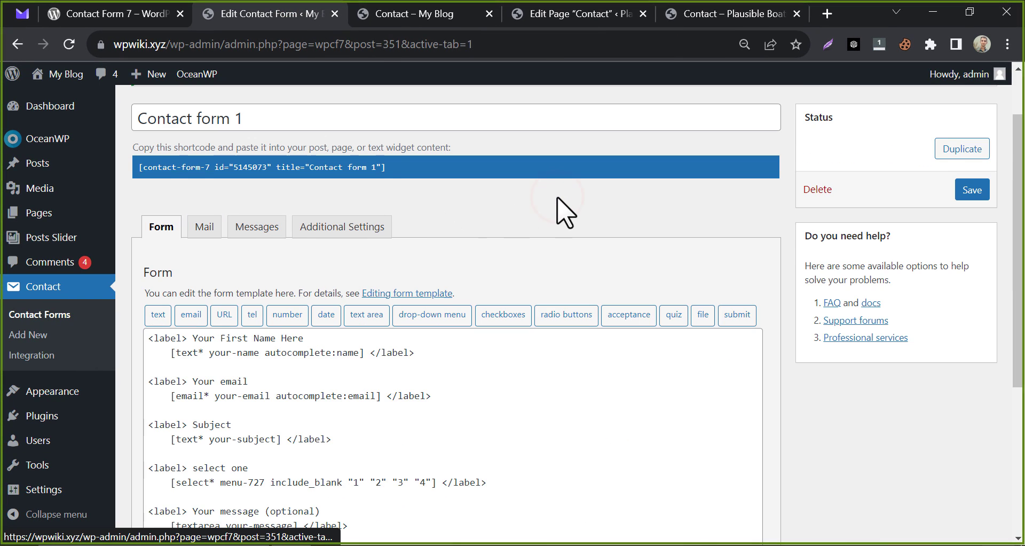
scroll(558, 203, down, 2)
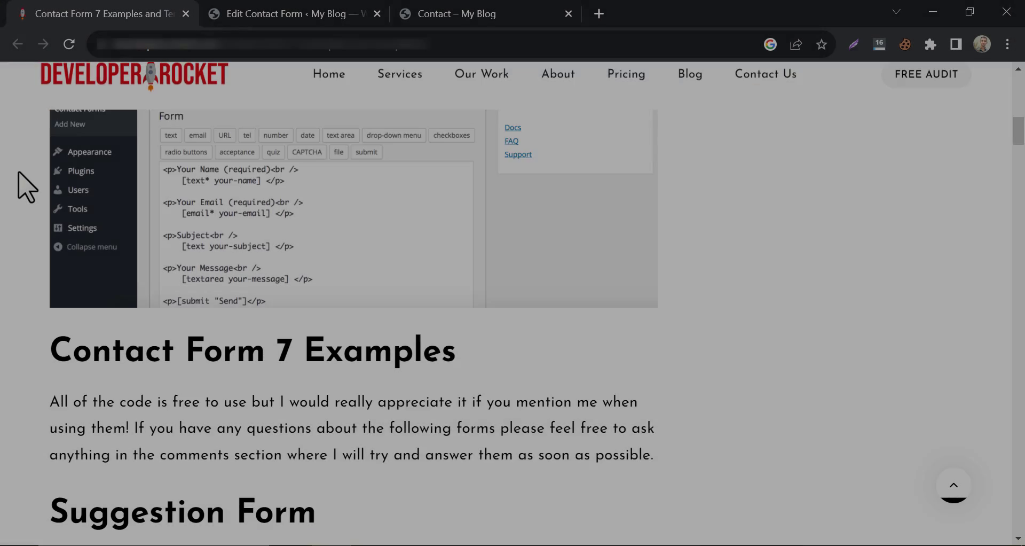
scroll(19, 183, down, 10)
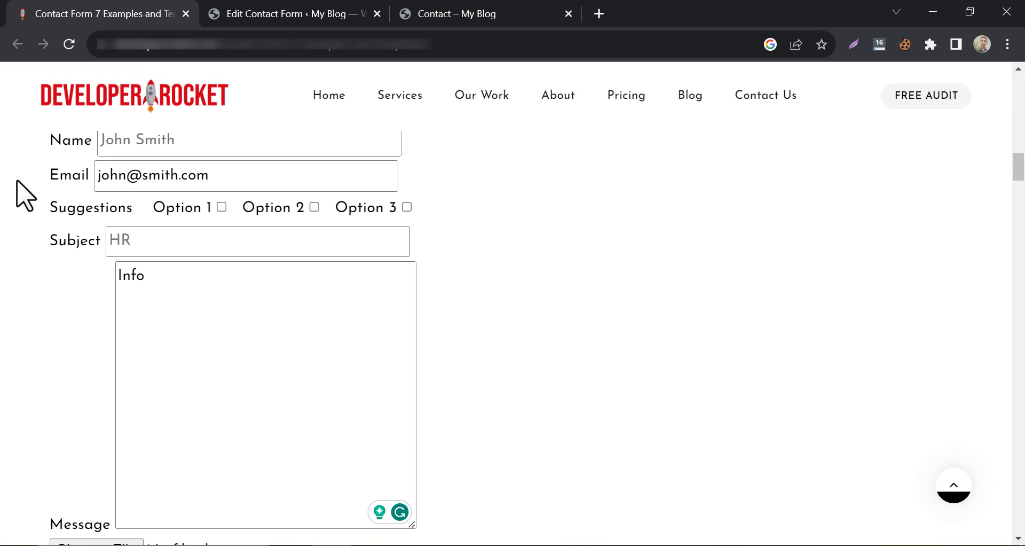
scroll(24, 195, up, 2)
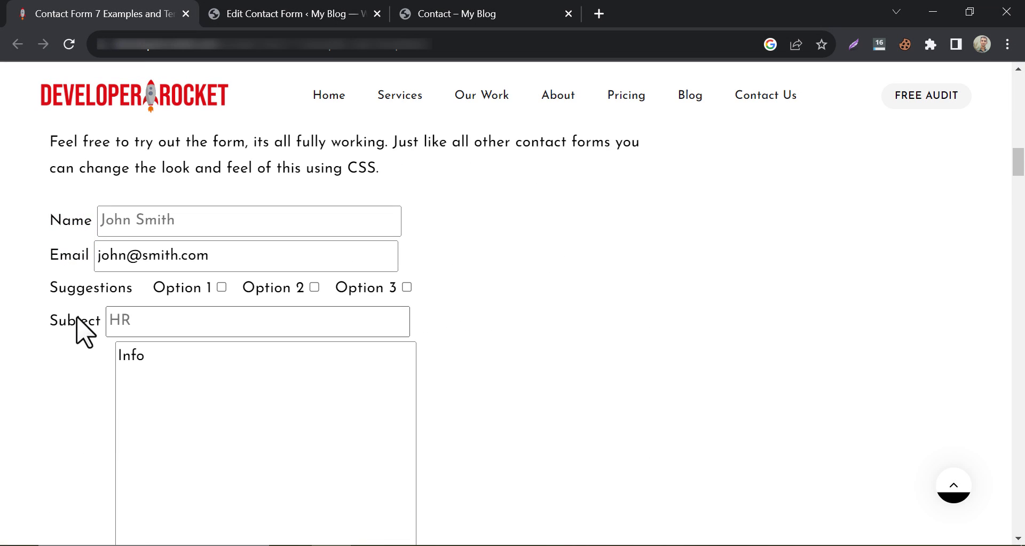
scroll(80, 332, down, 10)
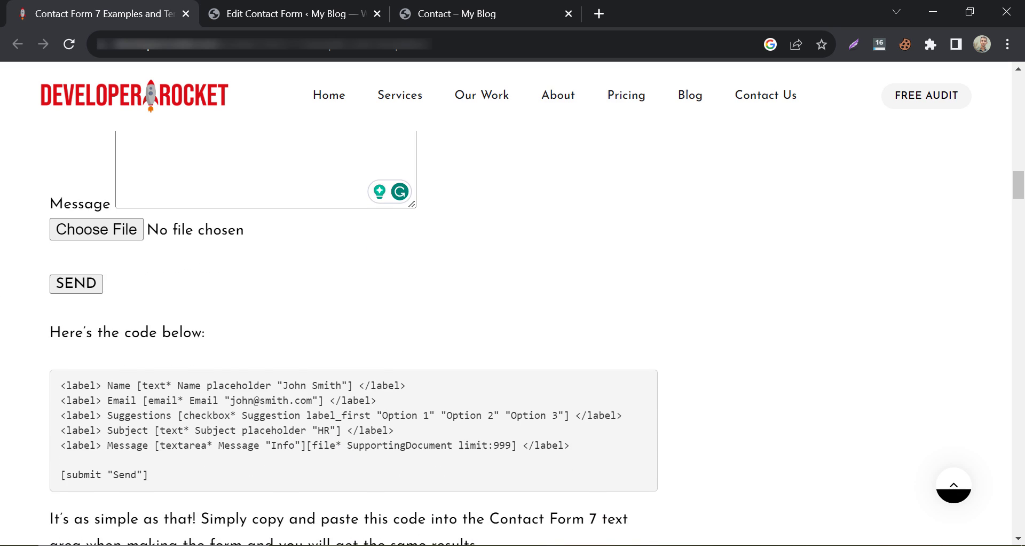
scroll(17, 300, down, 2)
drag(64, 307, 151, 401)
right_click(142, 336)
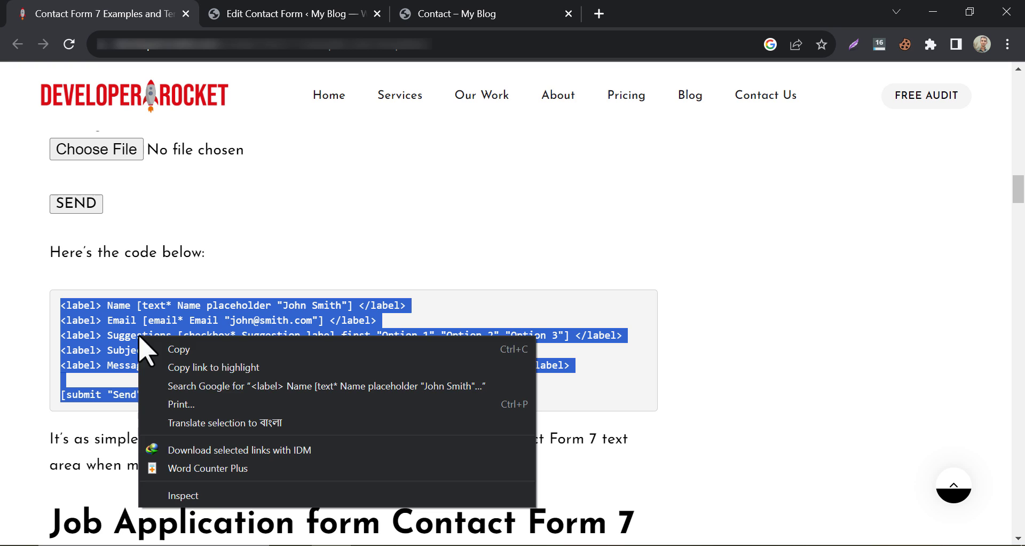
click(163, 348)
Replace Contact form 1's form template with the copied code and save it.
click(294, 4)
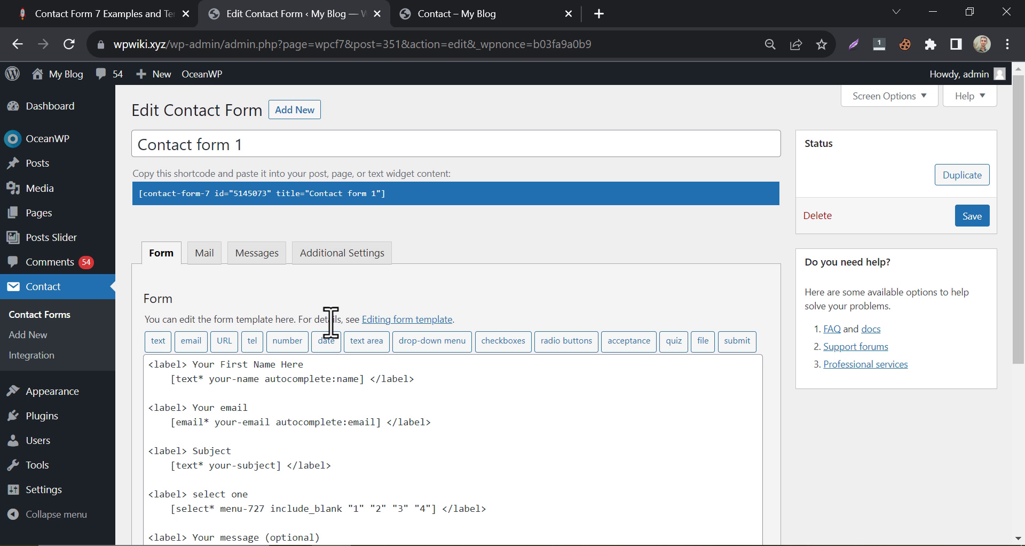
scroll(326, 317, down, 3)
click(311, 311)
key(ctrl+a)
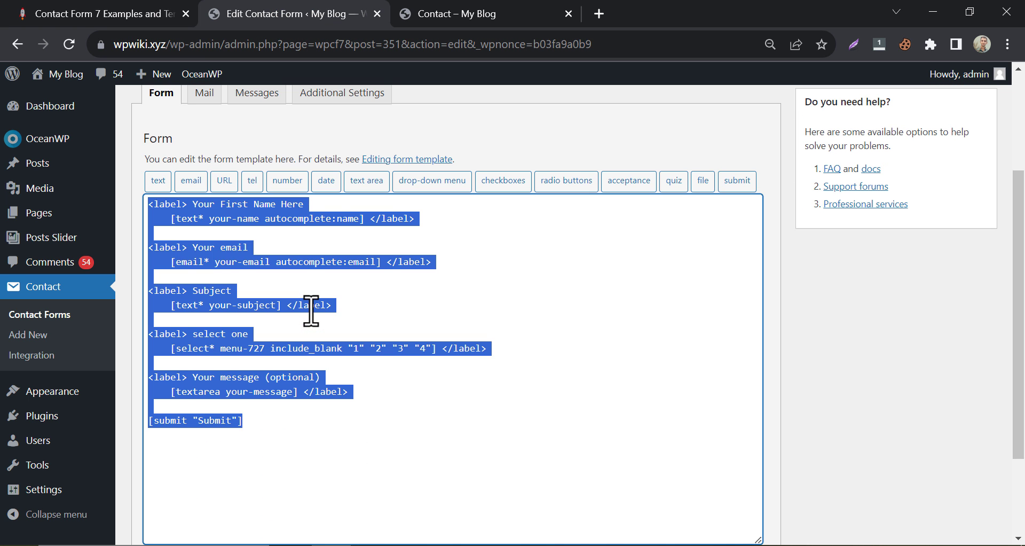
key(ctrl+v)
scroll(311, 311, down, 2)
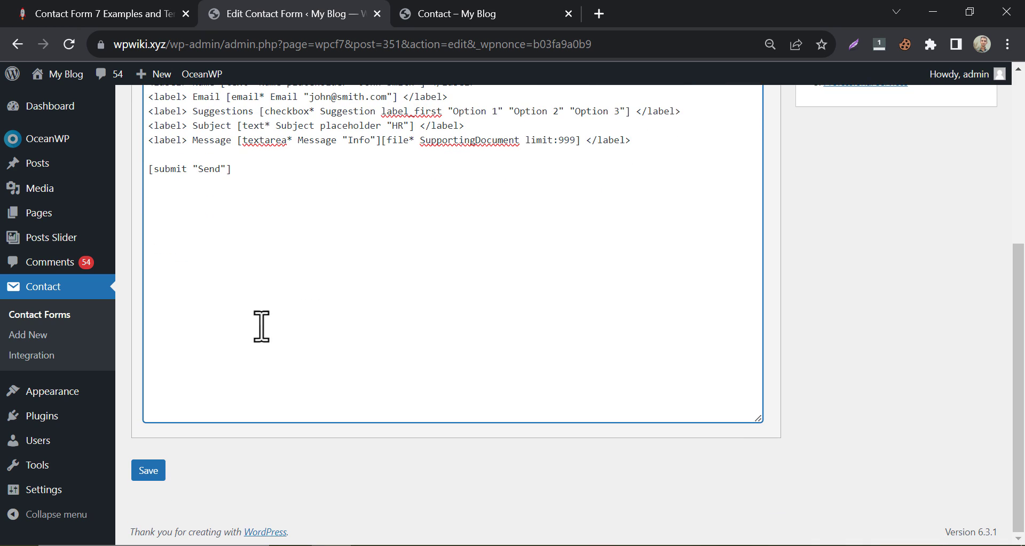
click(148, 470)
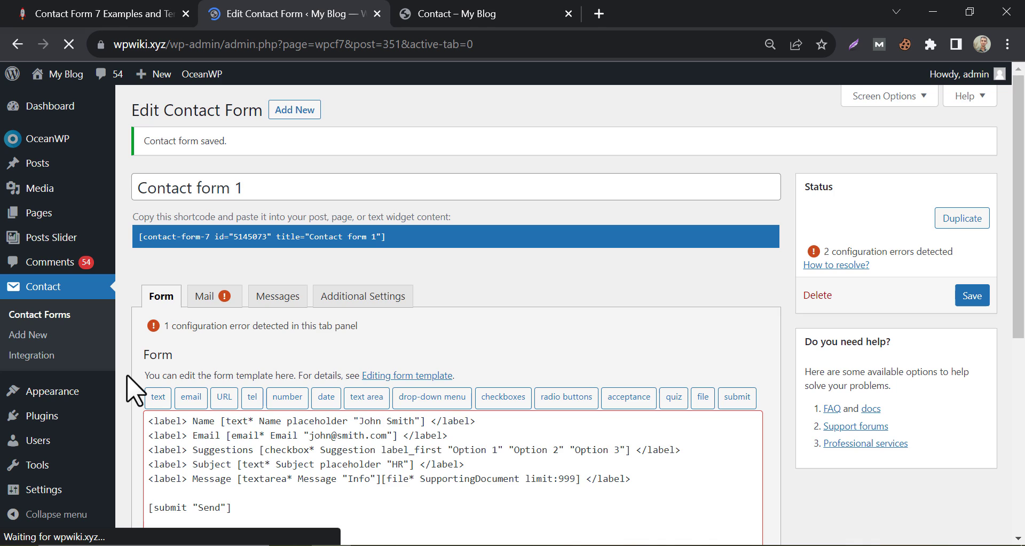
Reload the live Contact page and tick Option 1 and Option 2 in the suggestions field.
scroll(137, 378, down, 3)
click(478, 15)
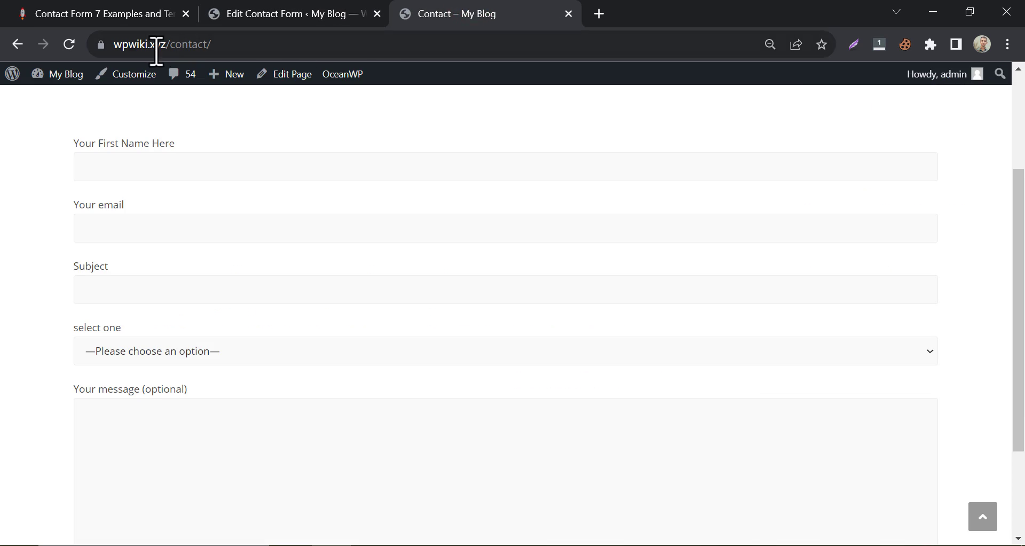
click(69, 44)
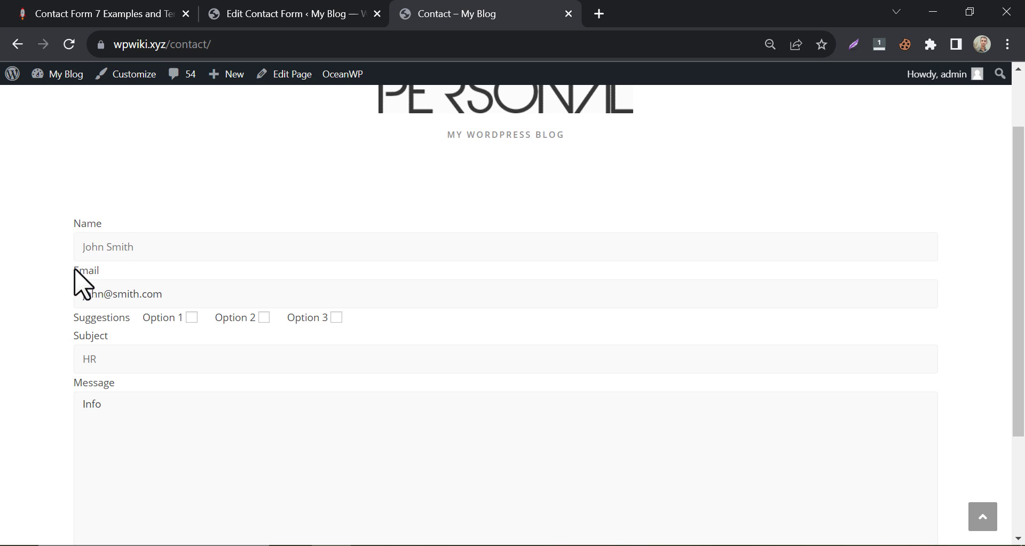
double_click(76, 270)
double_click(88, 336)
click(19, 365)
scroll(18, 365, down, 1)
click(192, 237)
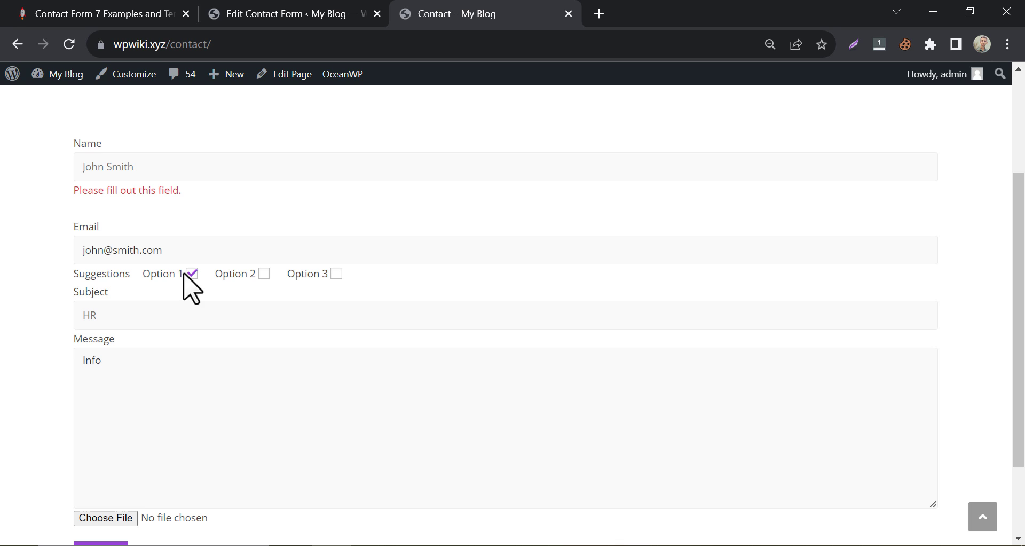
click(192, 273)
Copy the phone order example code from the Contact Form 7 examples article.
click(285, 13)
click(24, 13)
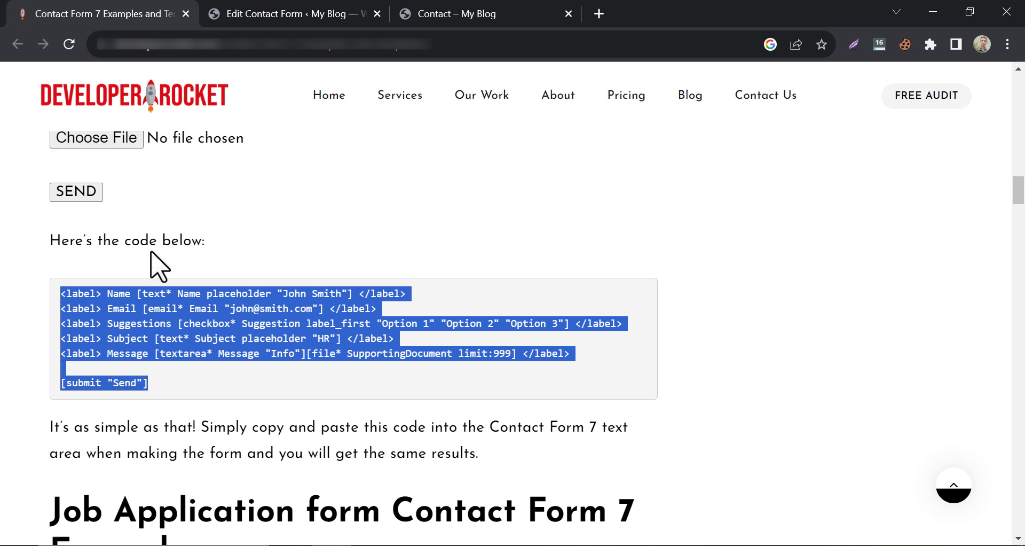
scroll(2, 232, down, 15)
scroll(8, 225, down, 20)
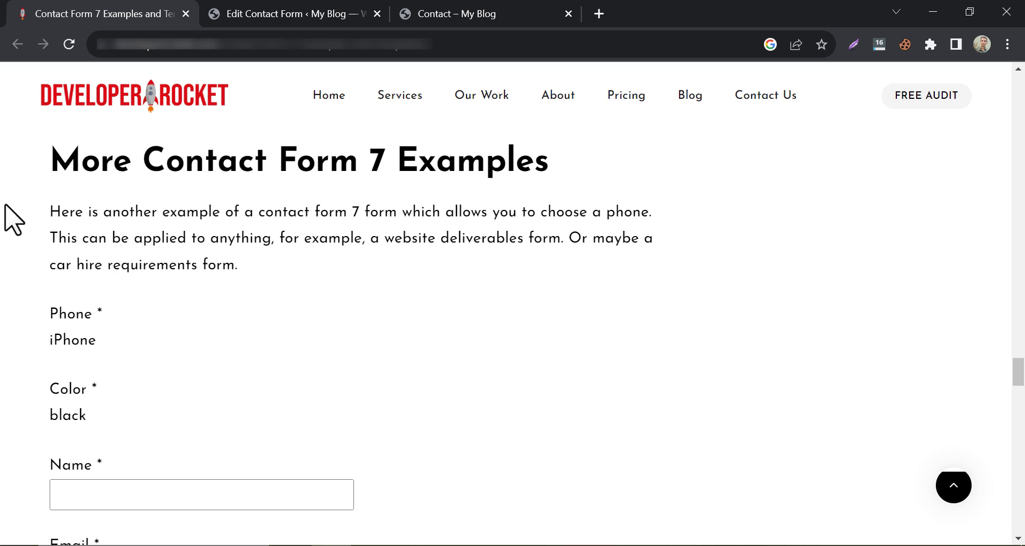
scroll(14, 219, down, 15)
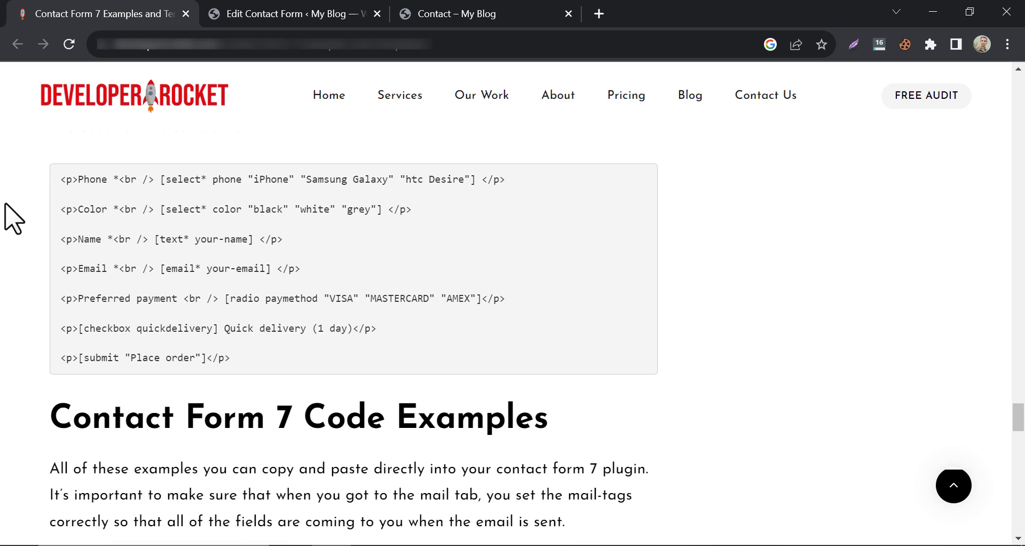
drag(58, 177, 243, 362)
right_click(201, 331)
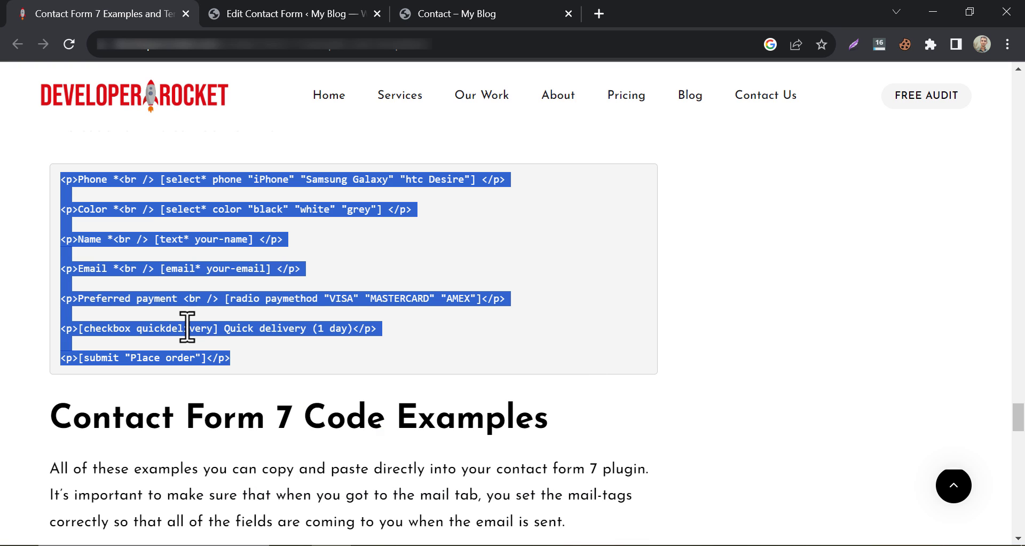
right_click(202, 336)
click(207, 338)
Paste the phone order code over Contact form 1's template and save it.
click(270, 12)
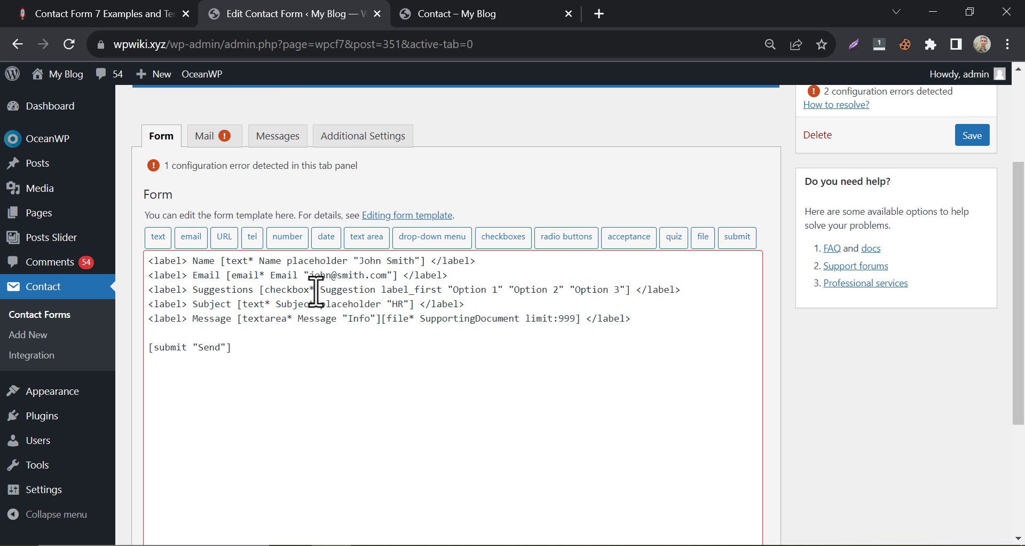
click(294, 358)
key(ctrl+a)
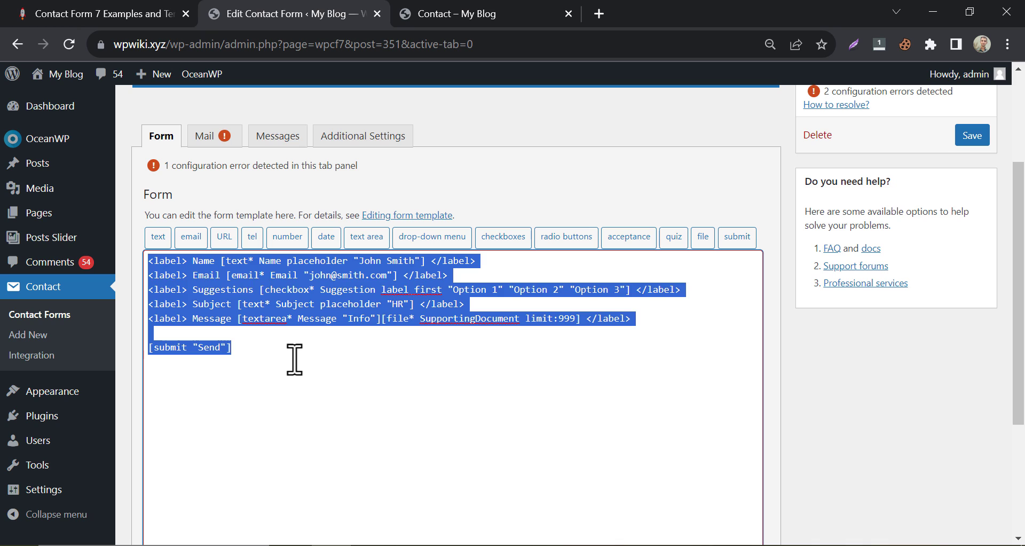
right_click(295, 359)
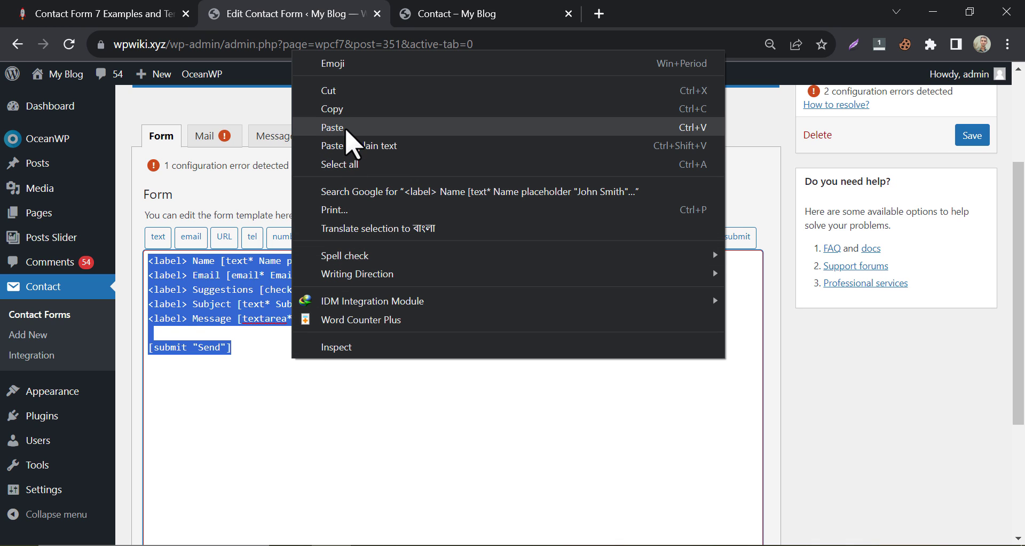
click(291, 126)
scroll(301, 326, down, 4)
click(143, 472)
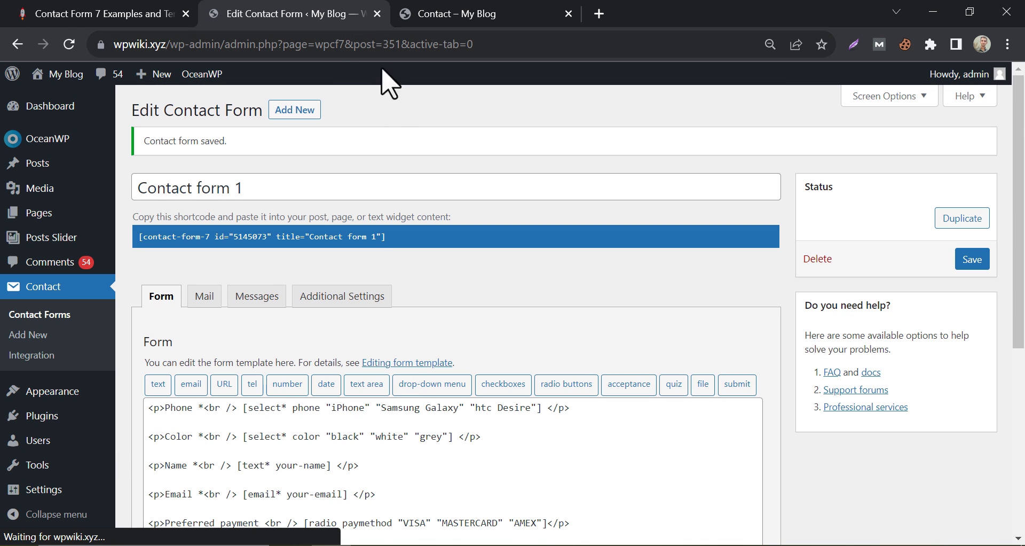
Reload the live Contact page and check the Phone and Color dropdown choices.
click(445, 16)
click(69, 45)
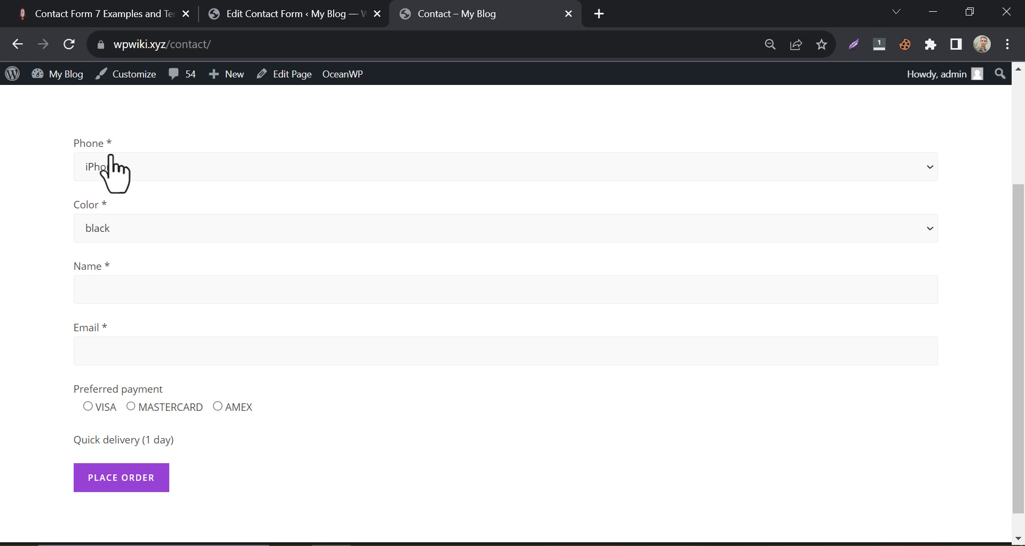
click(111, 158)
click(62, 192)
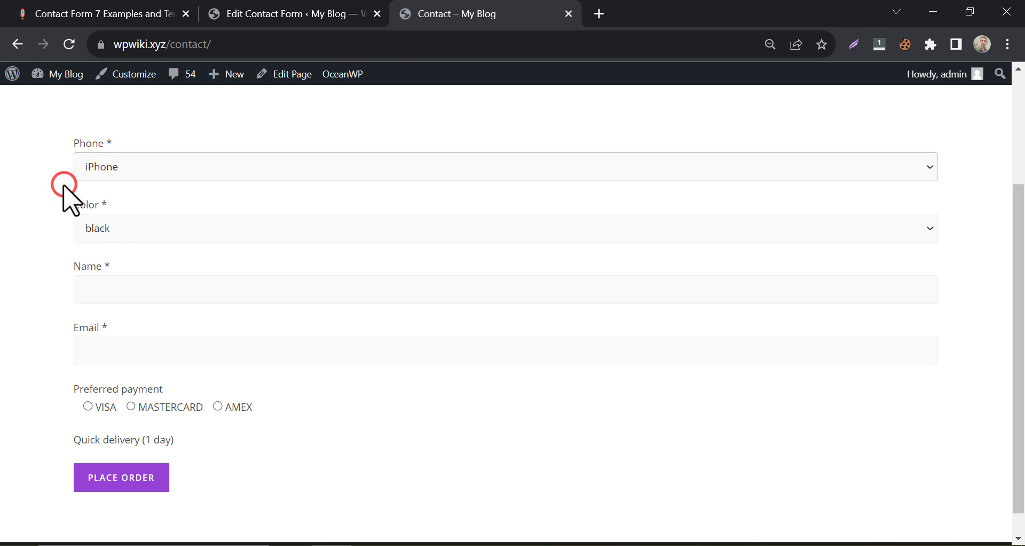
click(106, 237)
Edit the template's option lists, replacing the htc Desire entry and changing grey to Red.
click(34, 207)
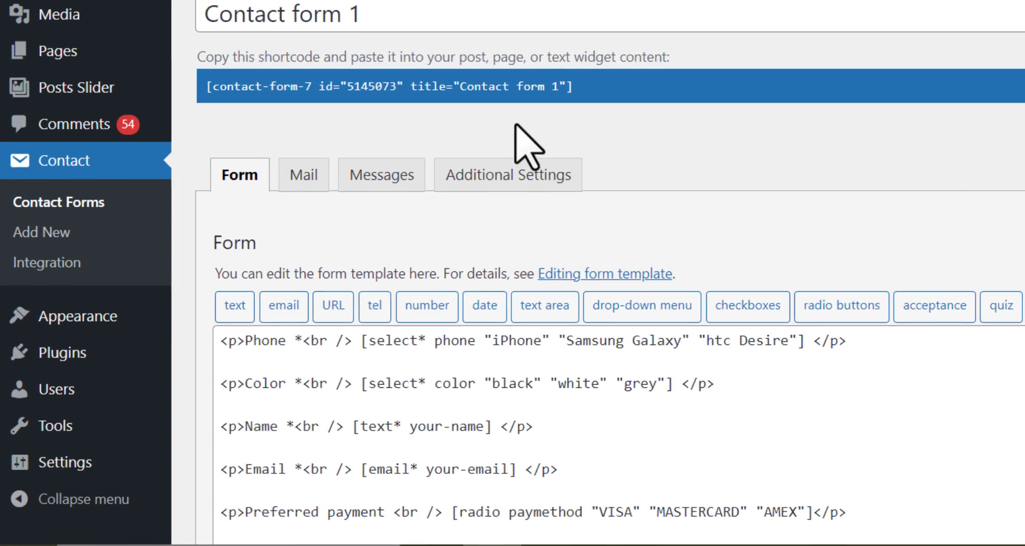
scroll(406, 236, down, 2)
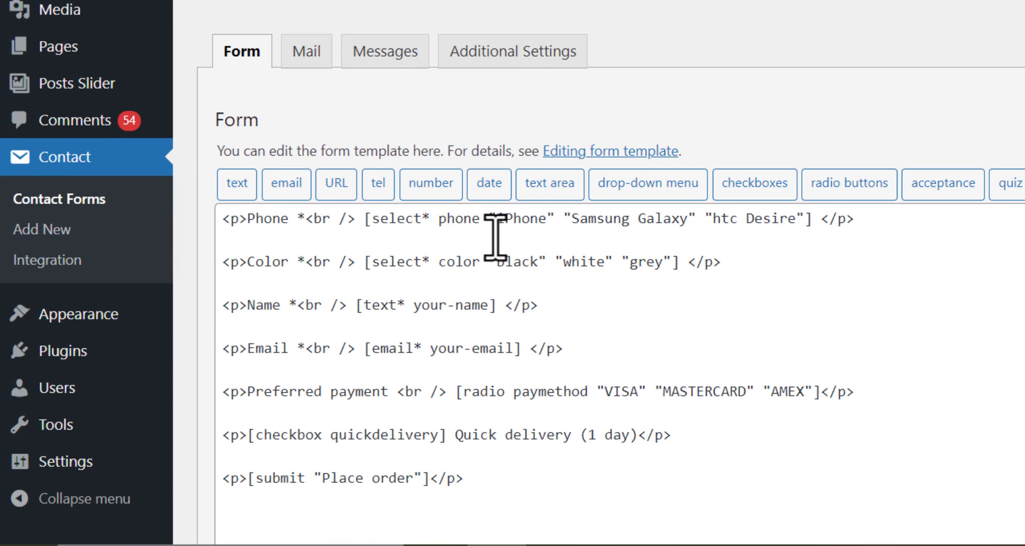
scroll(495, 240, down, 2)
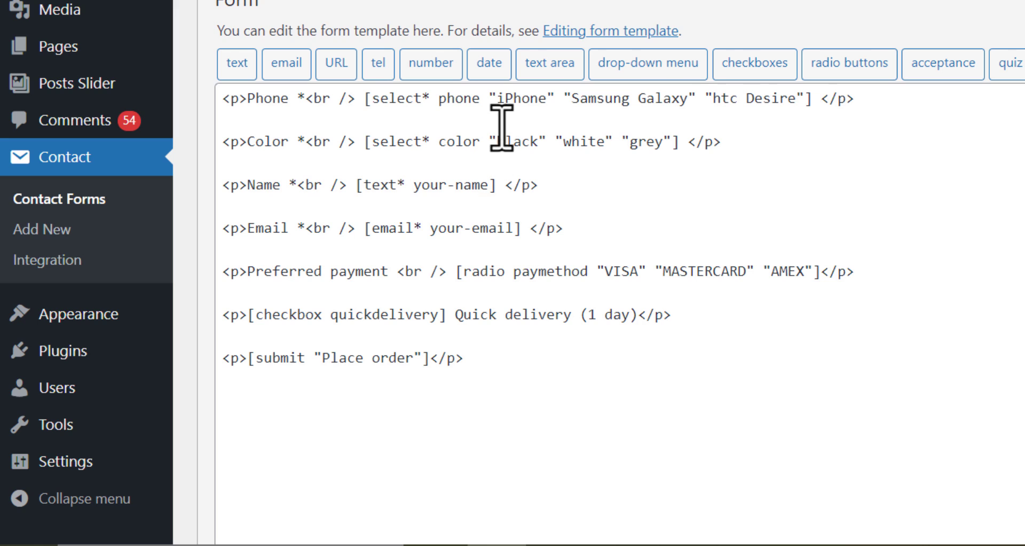
drag(500, 100, 550, 100)
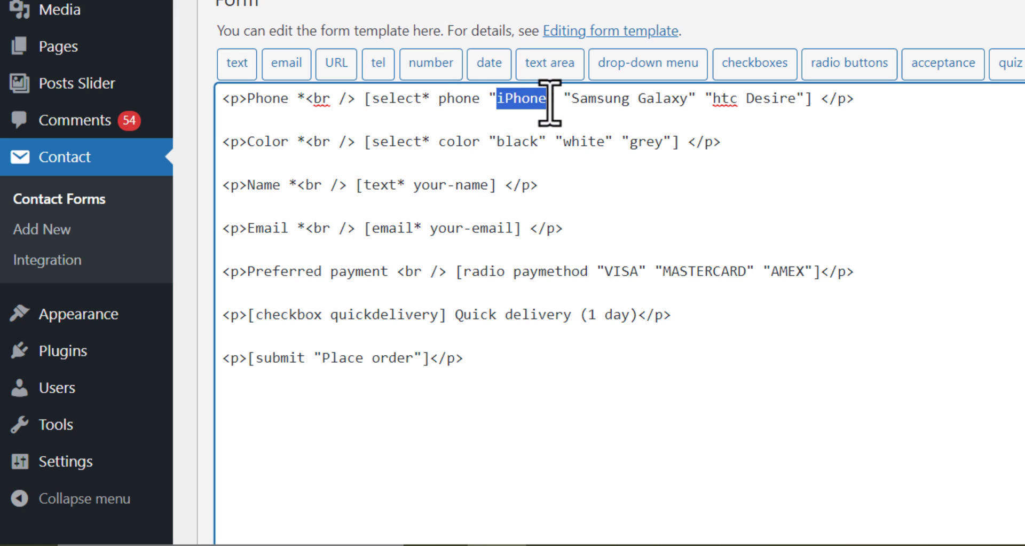
click(719, 111)
drag(714, 100, 826, 147)
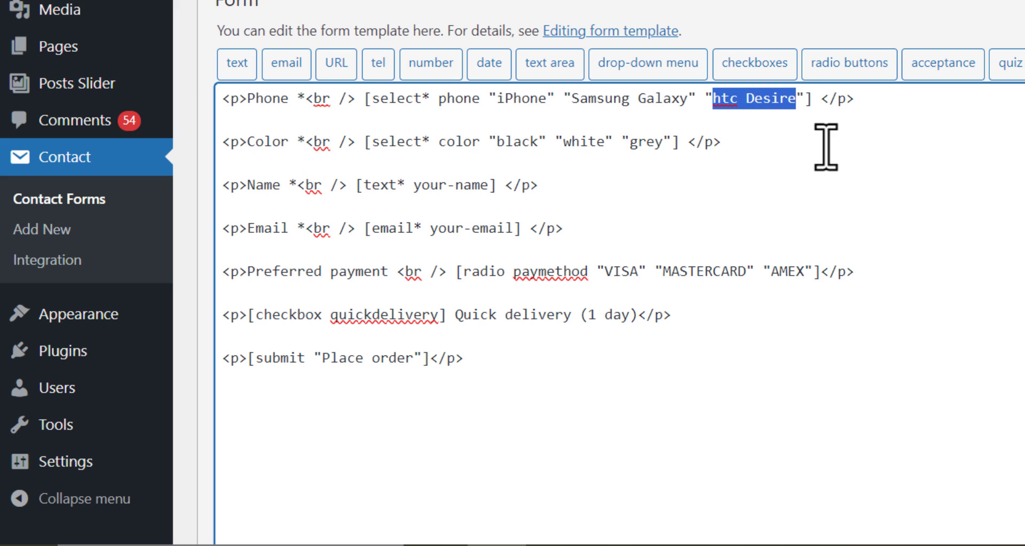
text(Oppo)
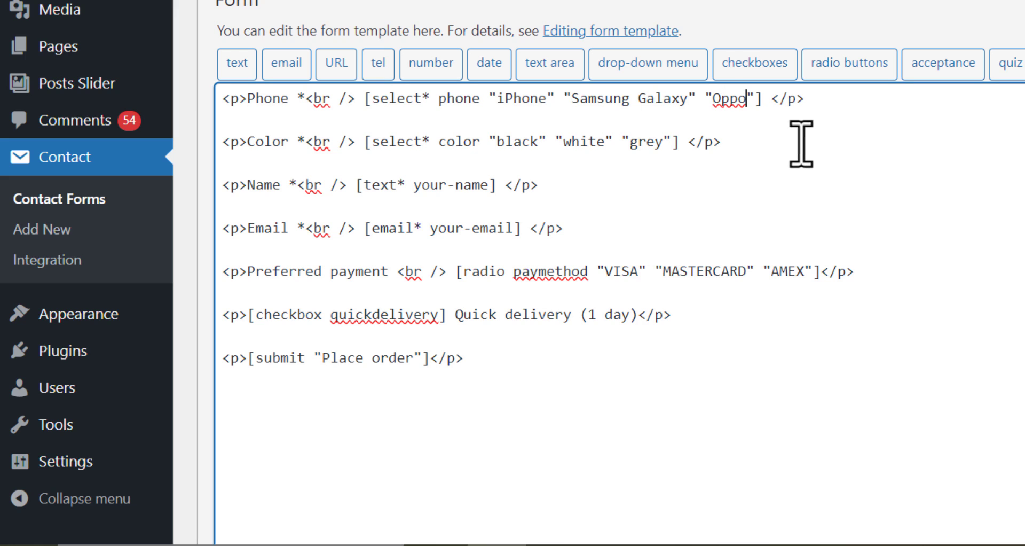
click(637, 143)
double_click(637, 143)
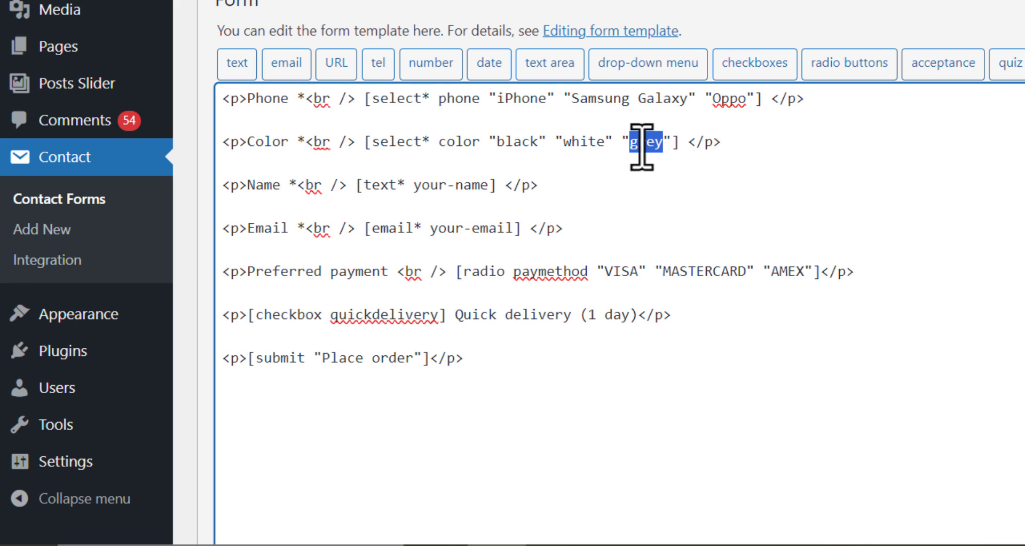
text(Red)
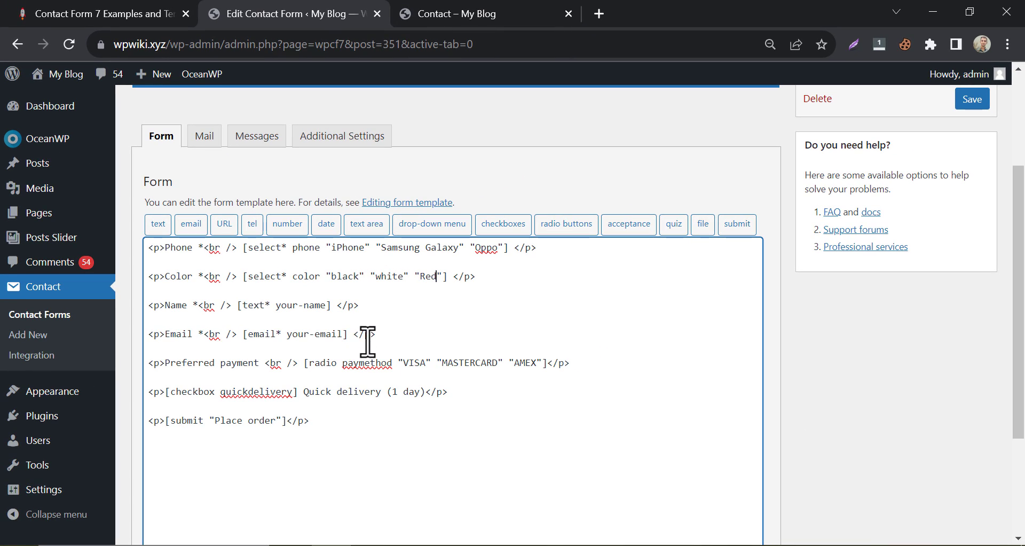
Delete the Email field line from the form template and save the form.
click(507, 12)
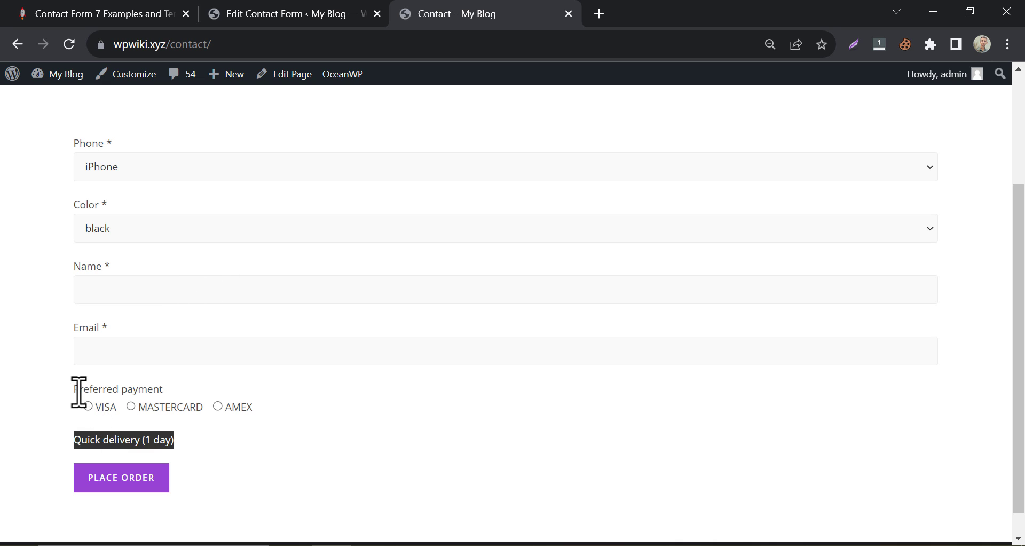
drag(79, 393, 167, 396)
click(55, 370)
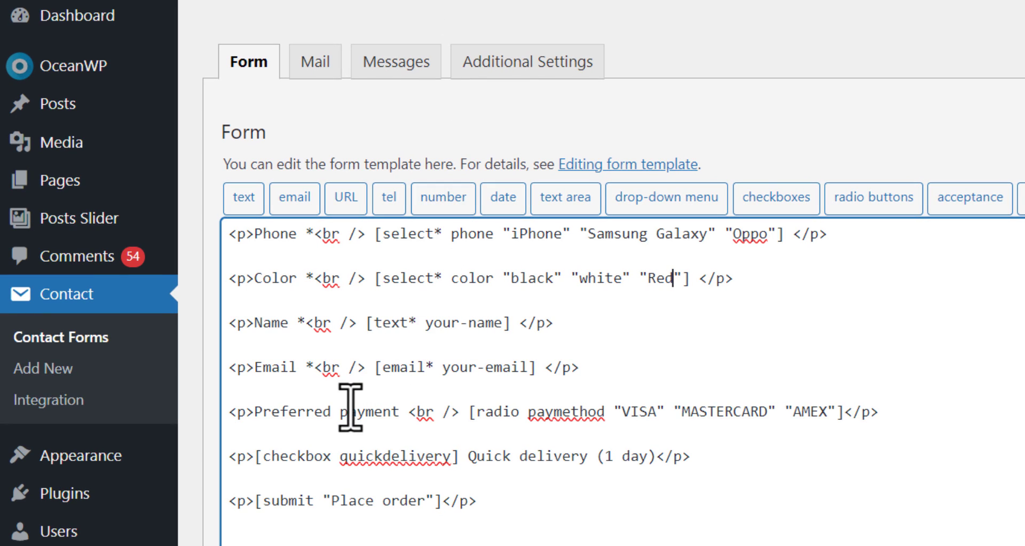
drag(259, 366, 231, 367)
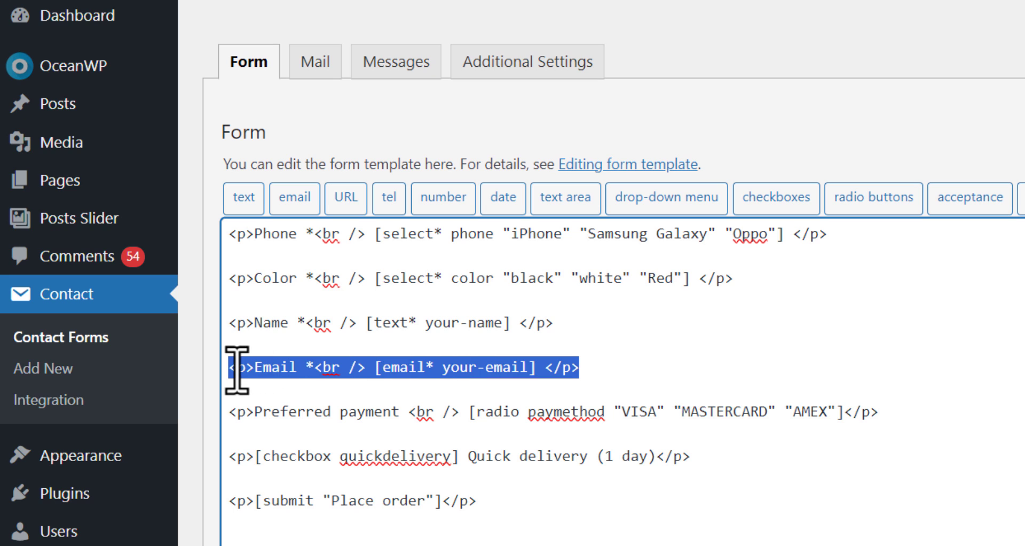
key(BackSpace)
key(BackSpace)
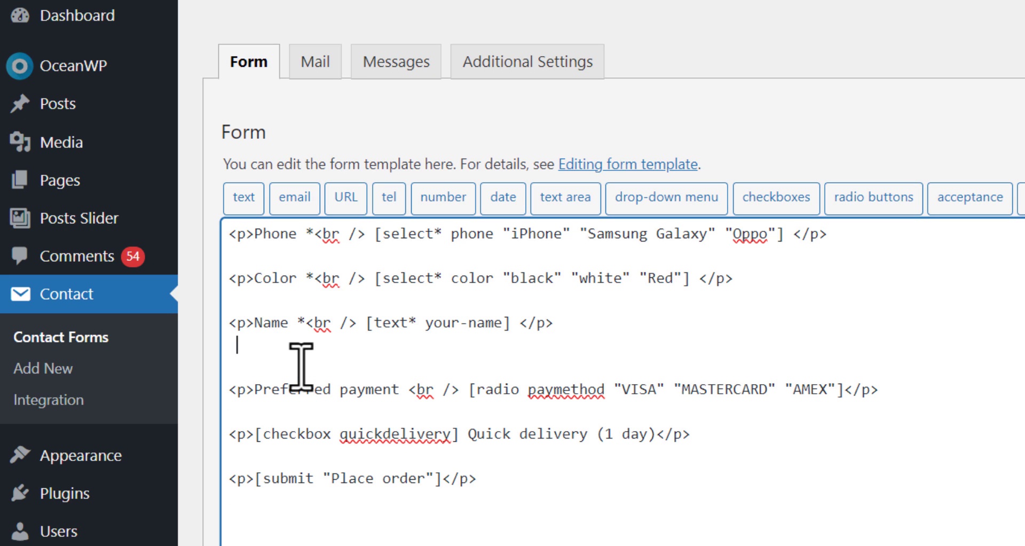
key(BackSpace)
scroll(572, 293, down, 5)
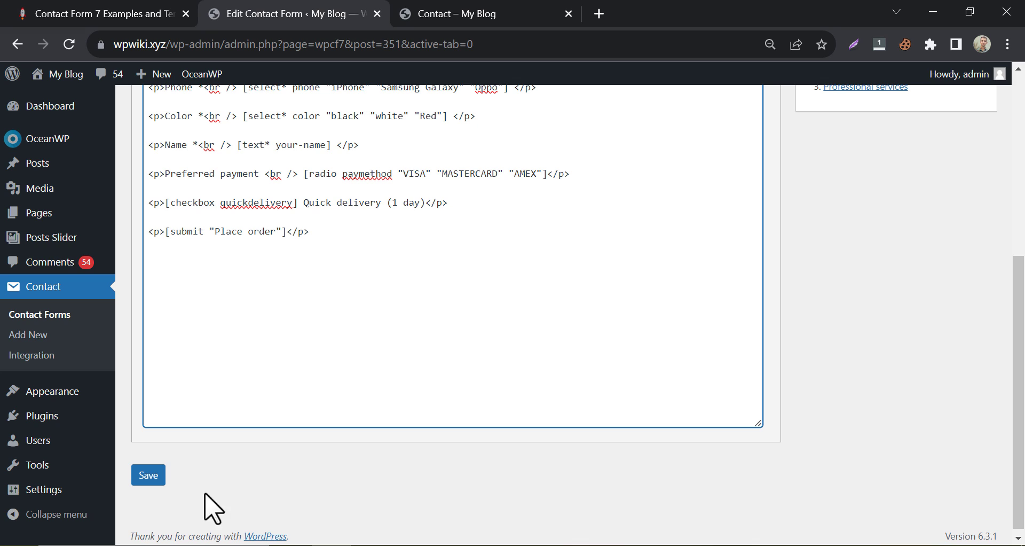
click(149, 475)
scroll(166, 383, up, 2)
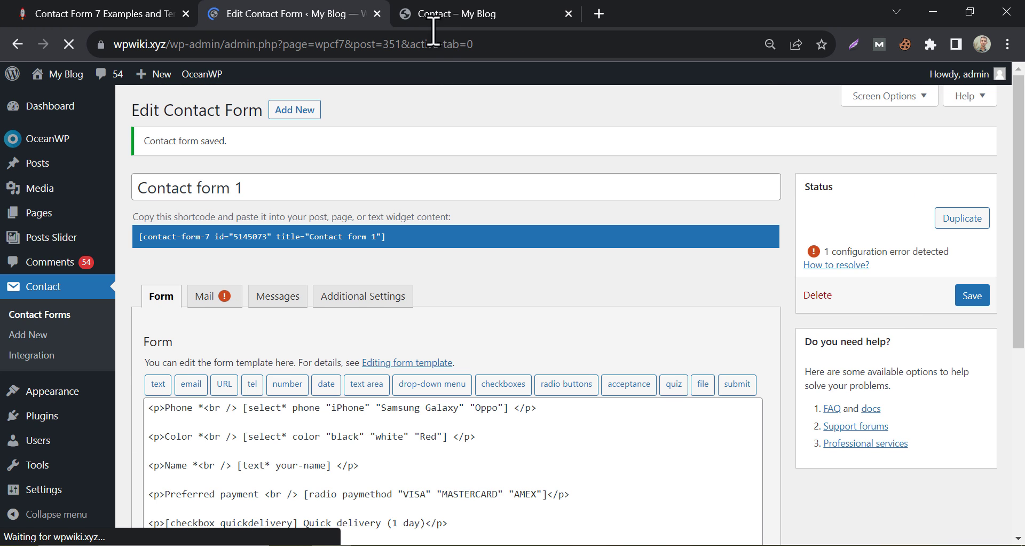
Reload the Contact page and choose a Red Samsung Galaxy in the order form.
click(438, 16)
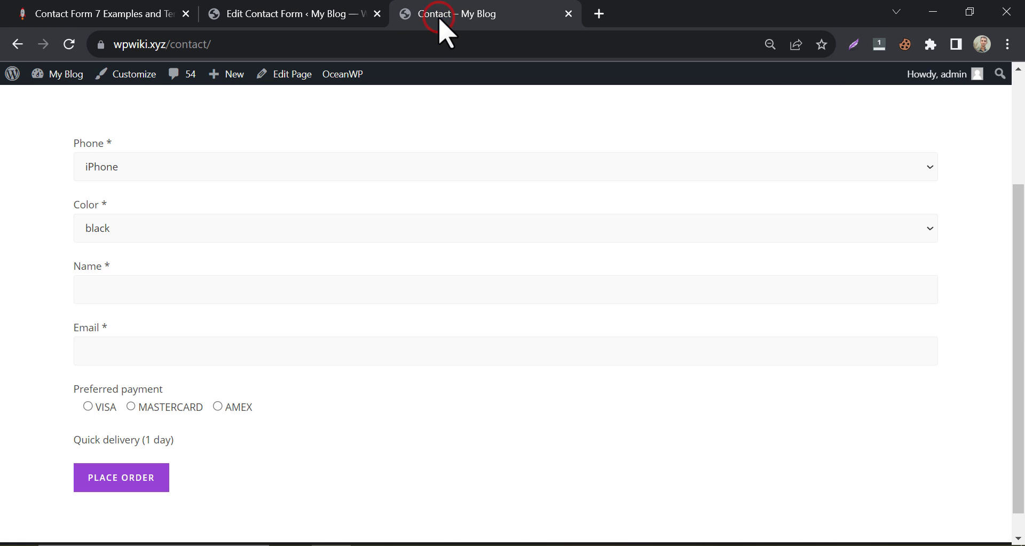
click(69, 43)
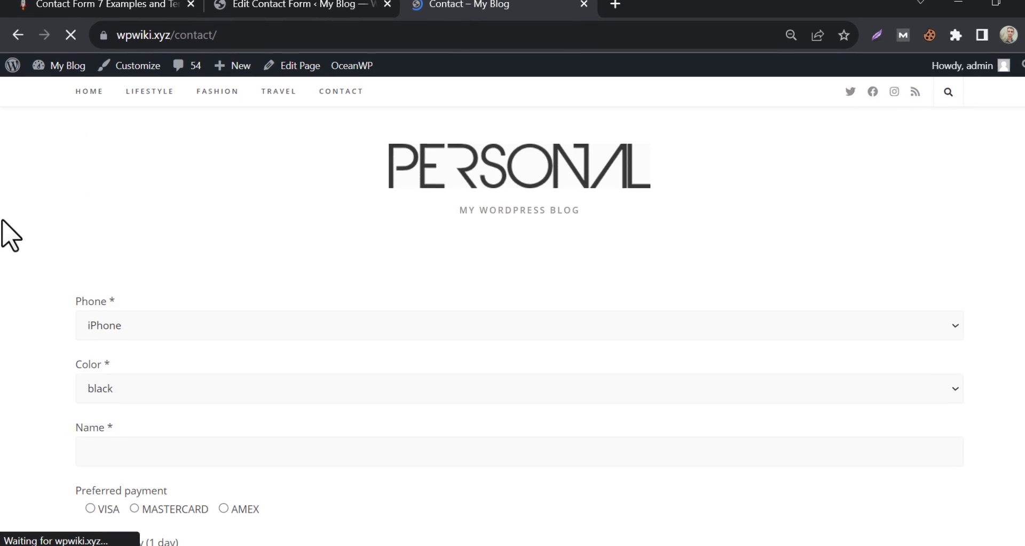
click(122, 327)
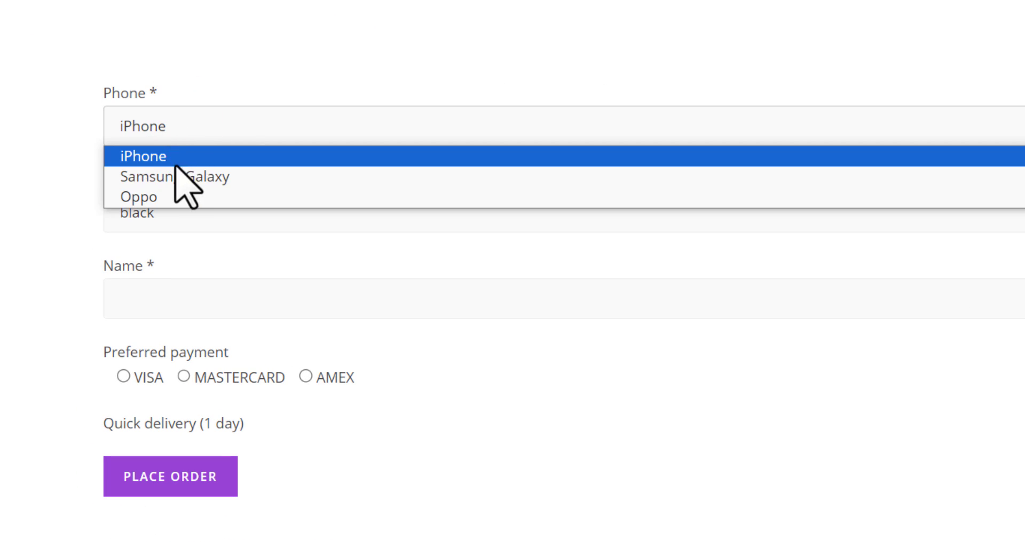
click(53, 176)
click(170, 221)
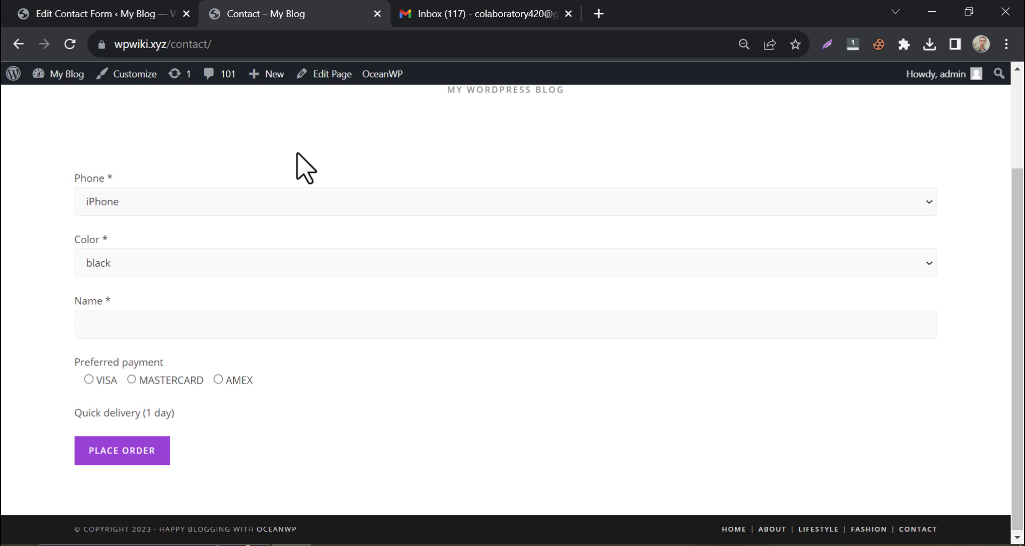
click(216, 201)
click(206, 239)
click(146, 263)
Fill in the Name from saved suggestions, choose AMEX payment, and place the order.
click(147, 299)
click(116, 326)
click(182, 392)
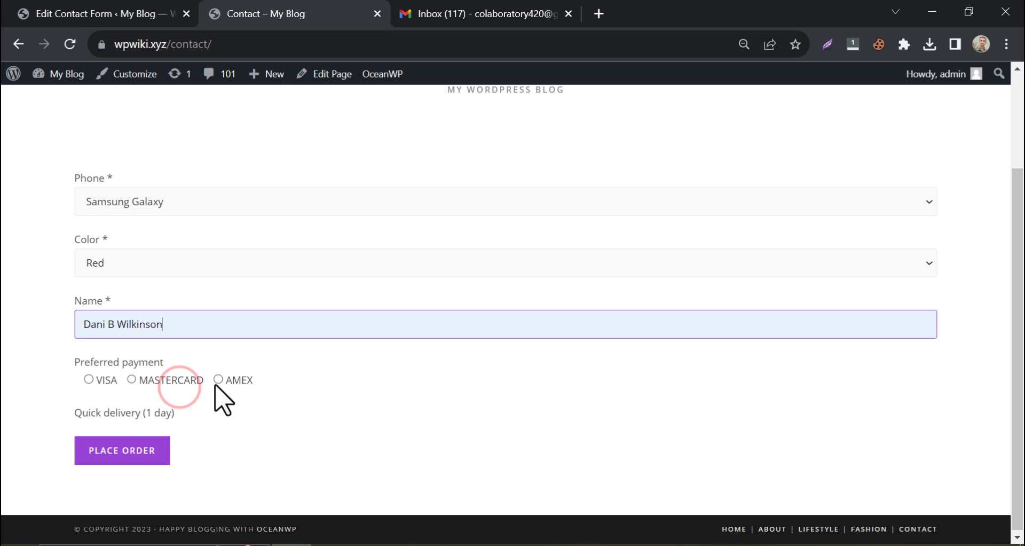
click(218, 379)
click(126, 459)
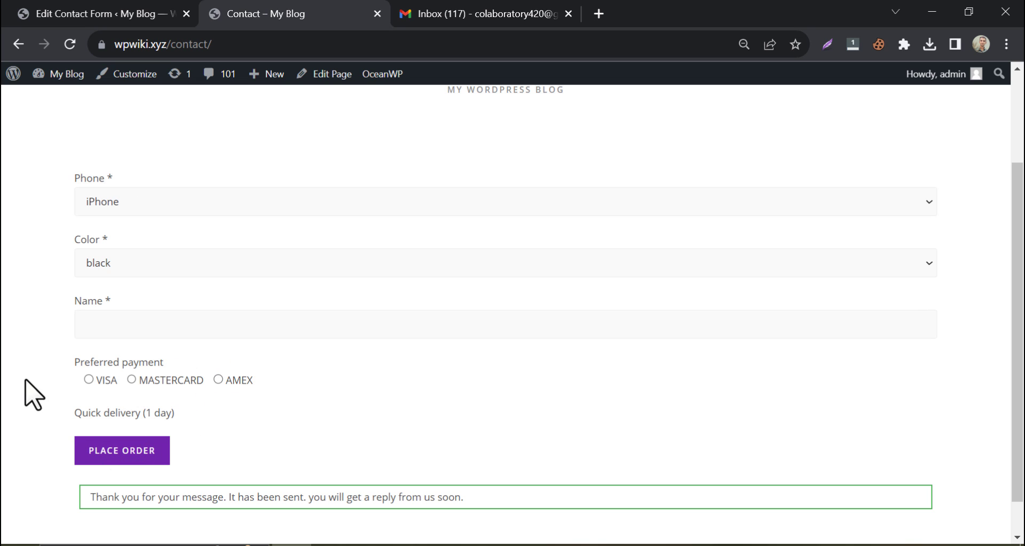
drag(216, 501, 465, 497)
click(305, 494)
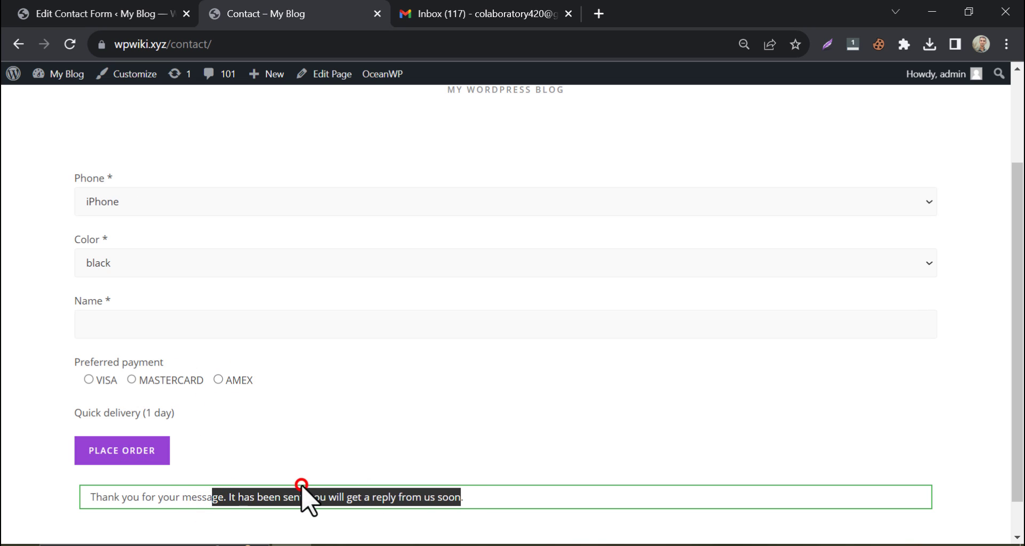
click(437, 8)
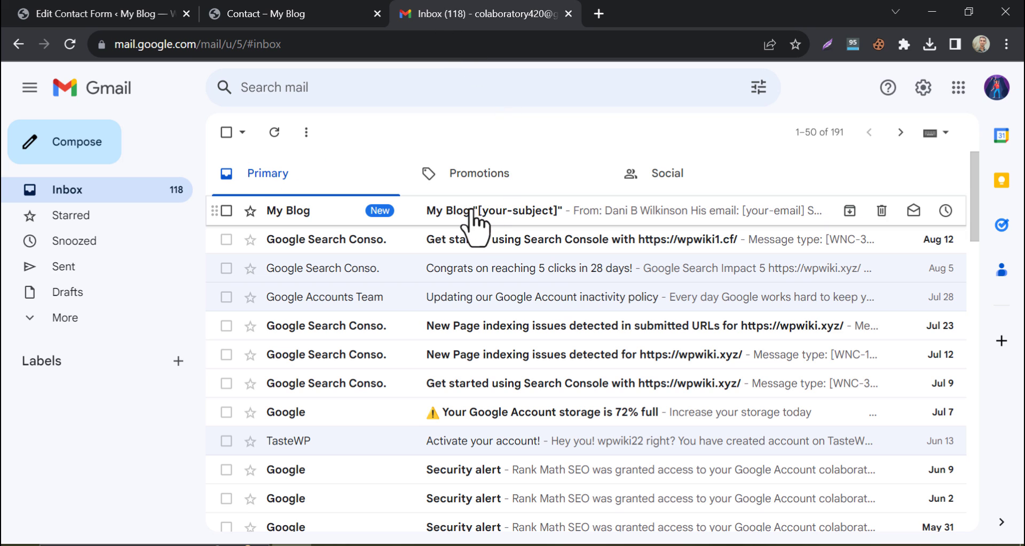
Open the My Blog test email and note its unfilled [your-email] and [your-message] tags.
click(471, 209)
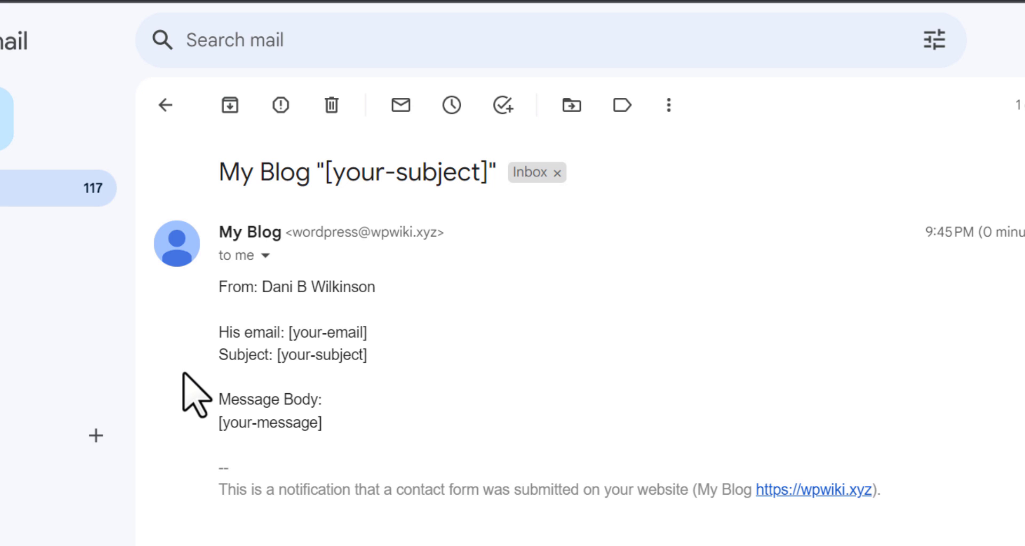
drag(213, 332, 368, 355)
click(246, 332)
click(291, 11)
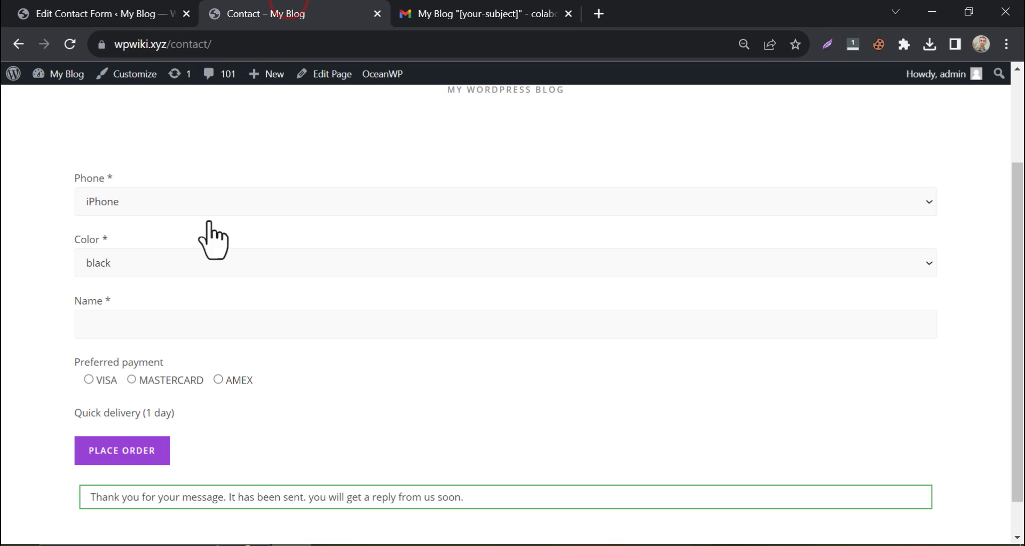
Change the first message-body line to 'Phone: [phone]' using the copied [phone] mail-tag.
click(141, 15)
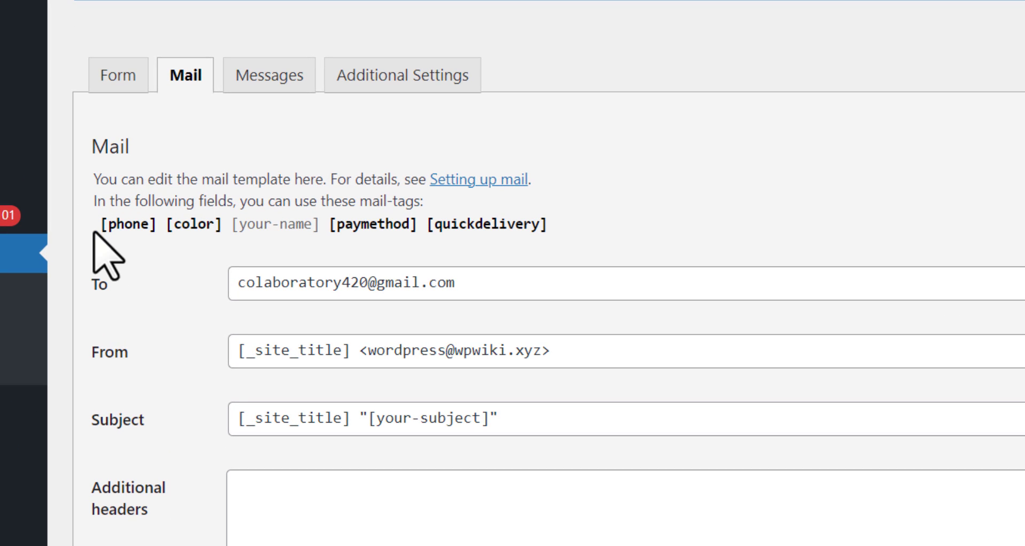
drag(100, 224, 157, 224)
right_click(138, 224)
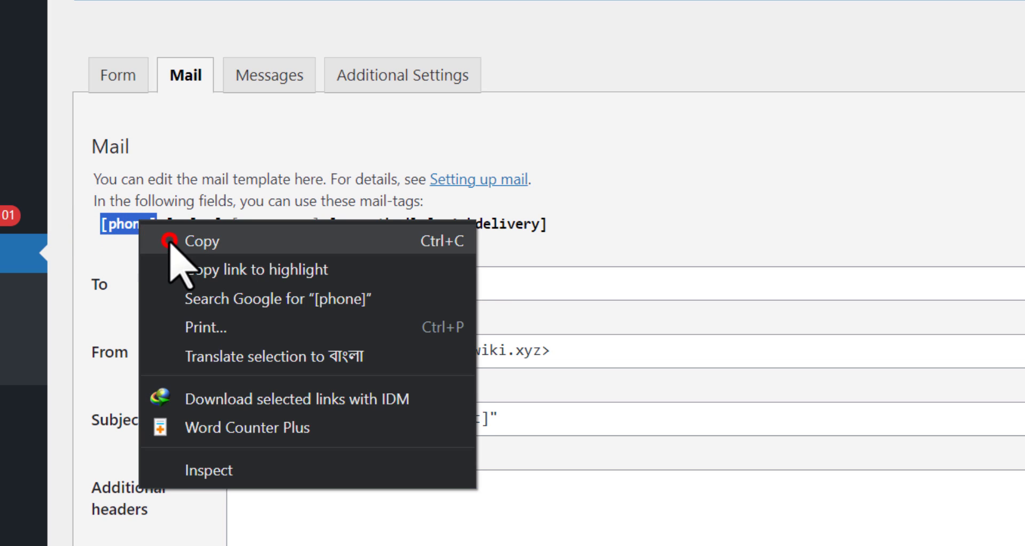
click(178, 245)
scroll(240, 265, down, 5)
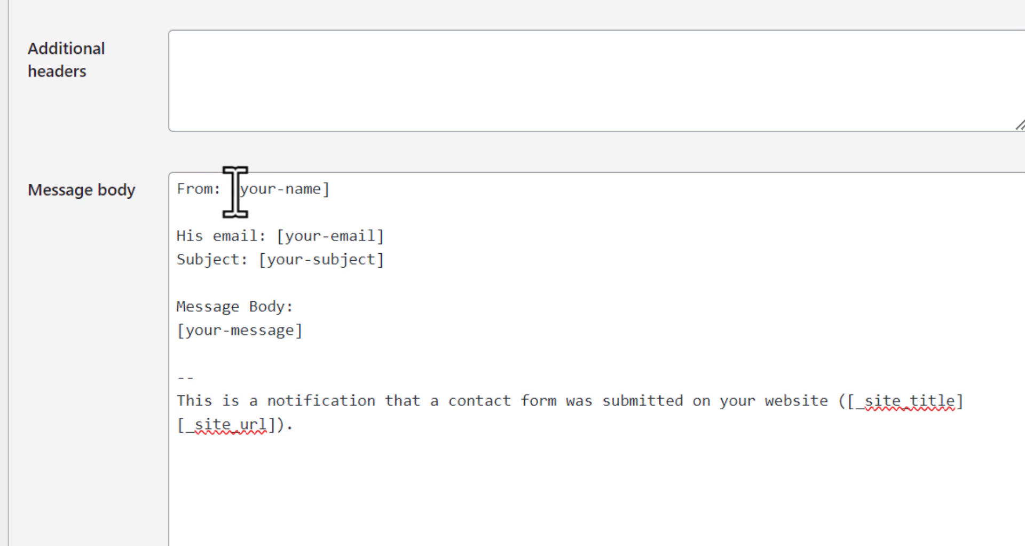
double_click(207, 189)
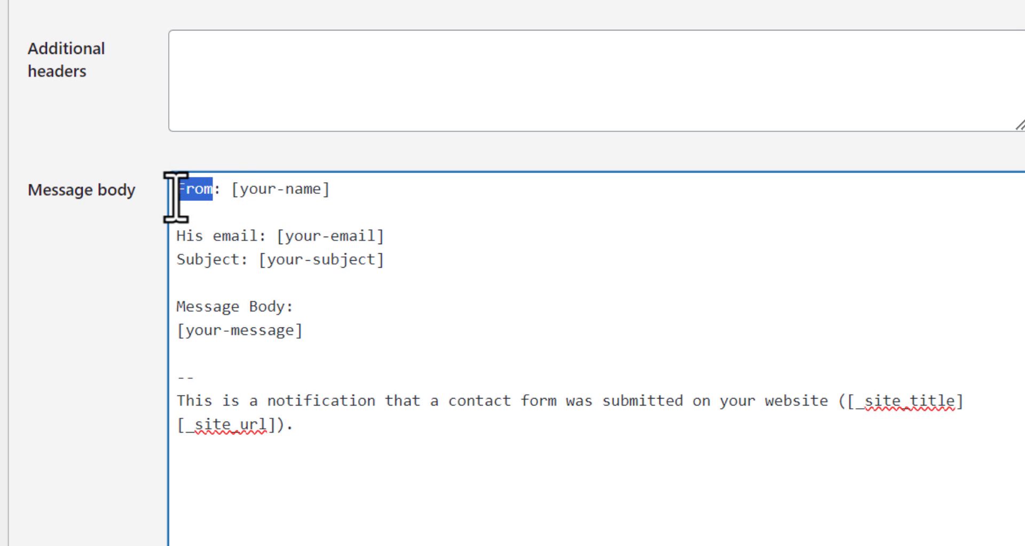
text(Phone)
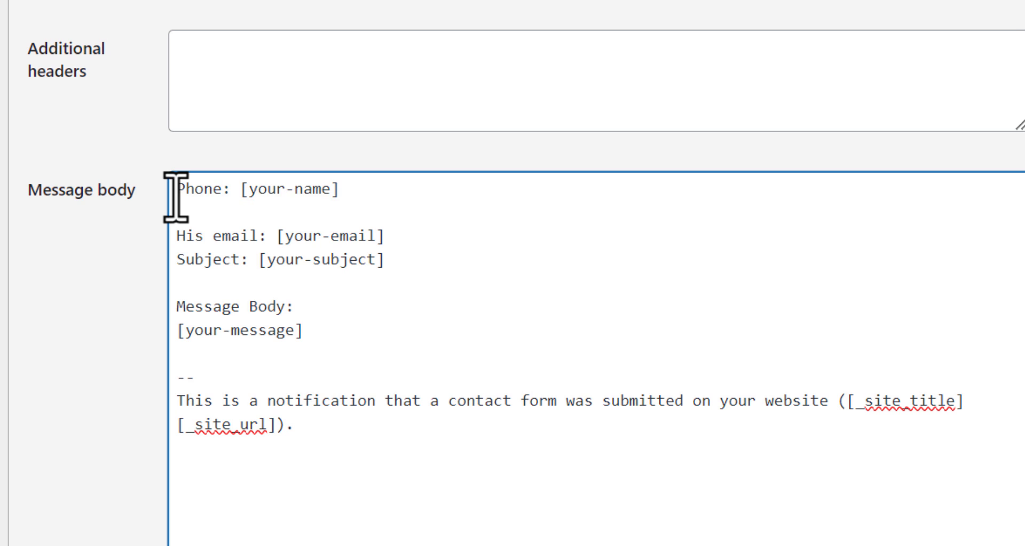
drag(241, 189, 347, 198)
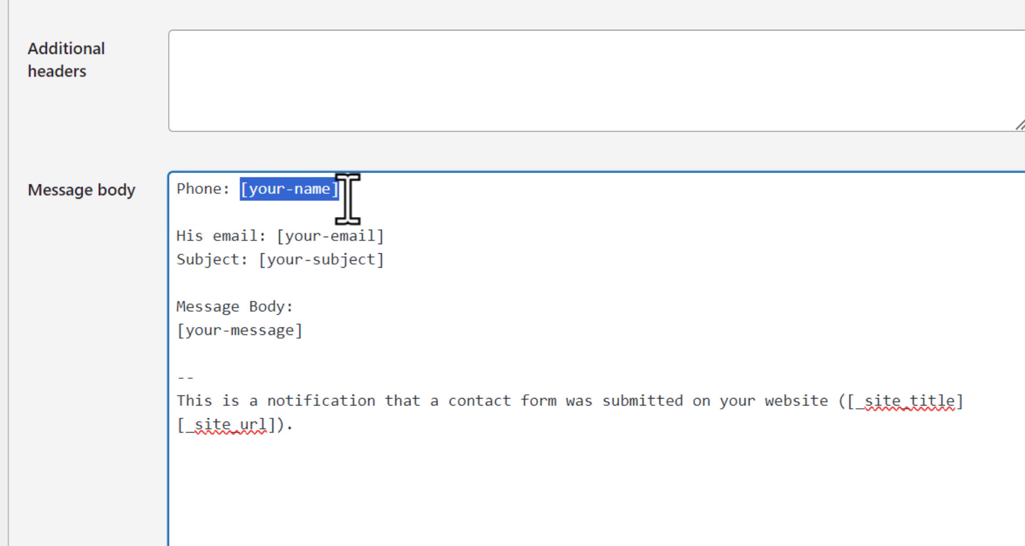
right_click(321, 189)
click(364, 236)
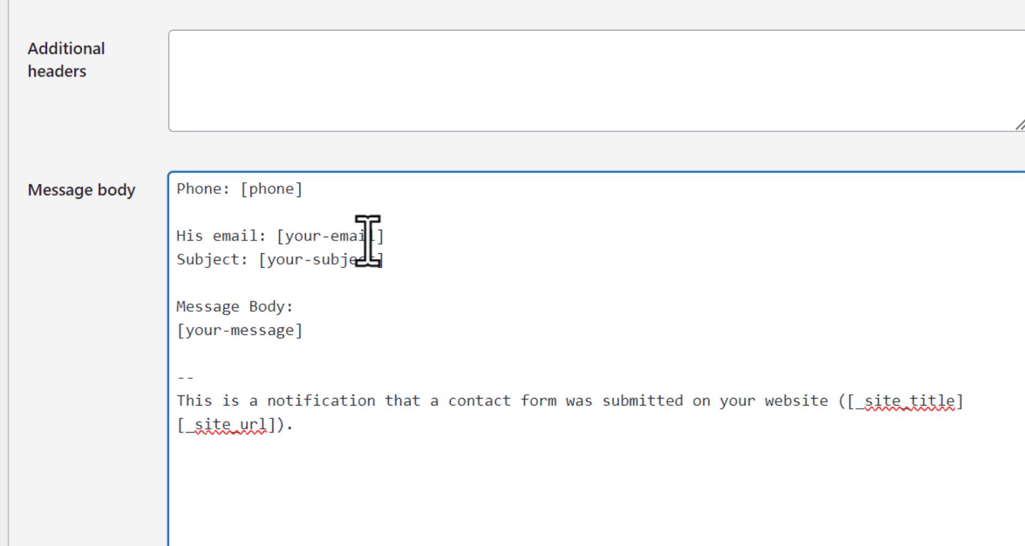
Copy the [color] mail-tag for a Color line and delete the four old message-body lines.
scroll(195, 271, up, 7)
click(107, 171)
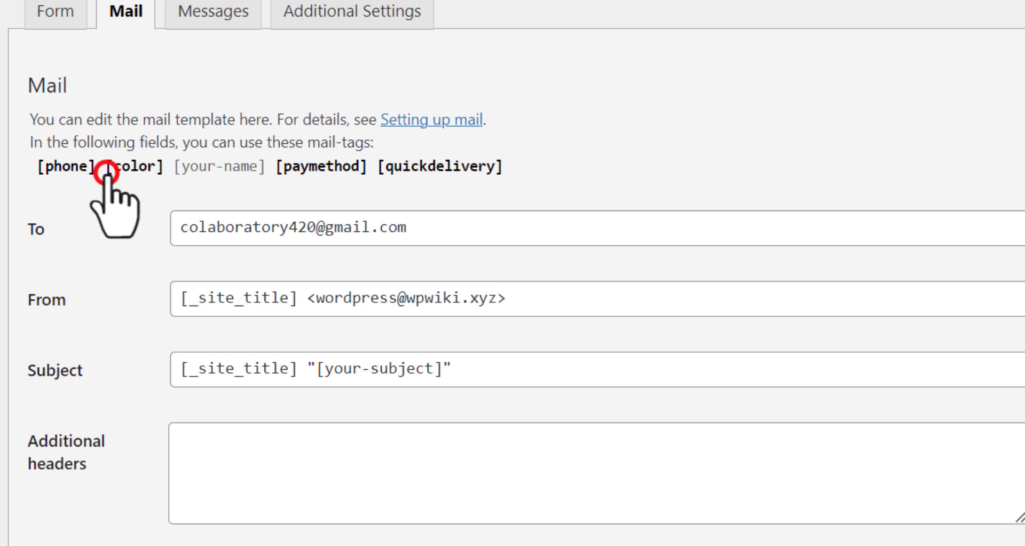
right_click(180, 158)
click(187, 180)
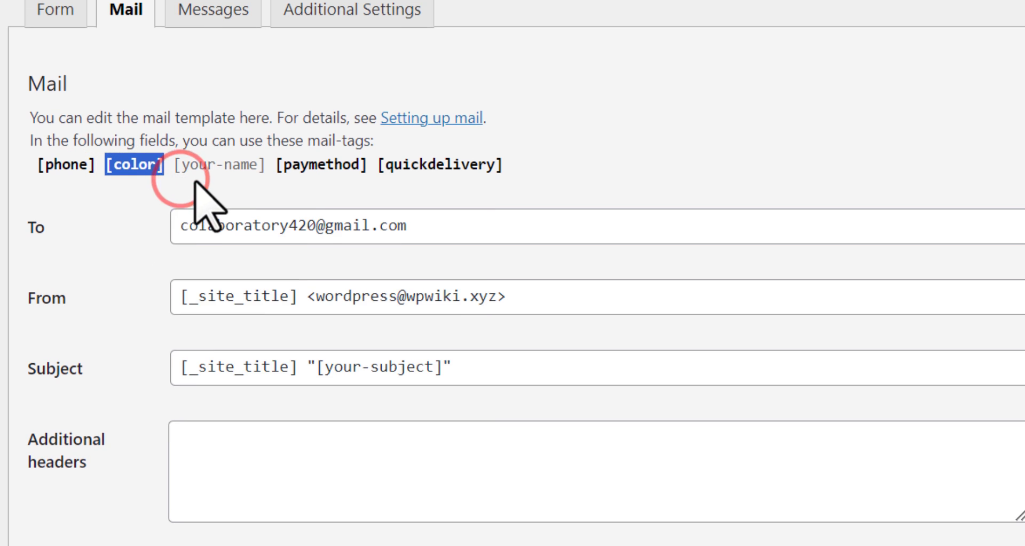
scroll(203, 190, down, 7)
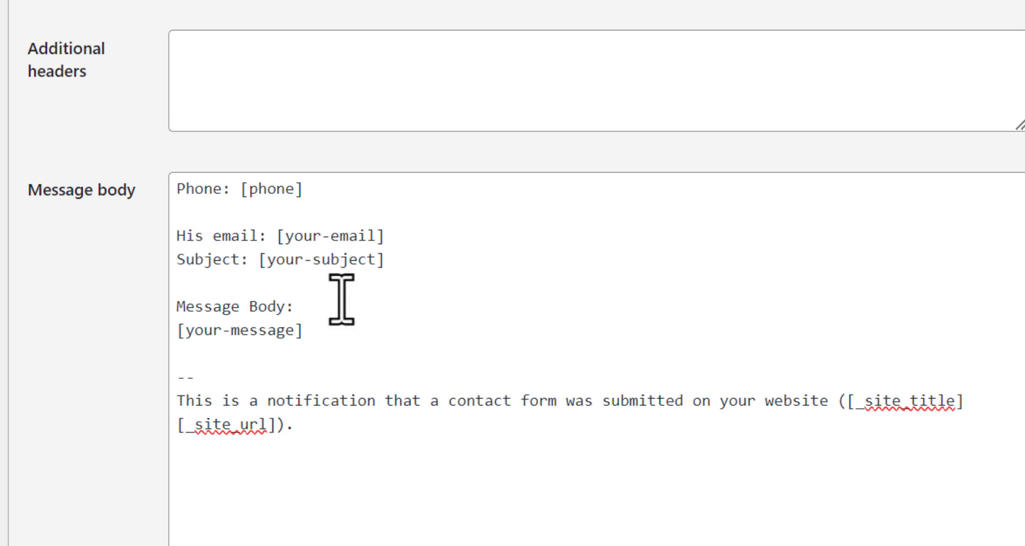
drag(314, 331, 166, 249)
key(BackSpace)
scroll(172, 270, up, 5)
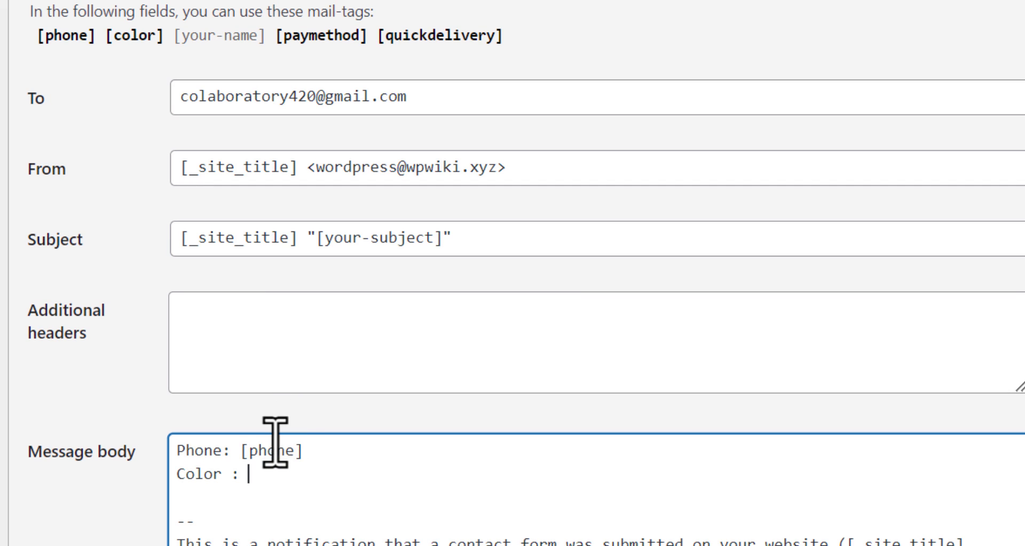
key(Return)
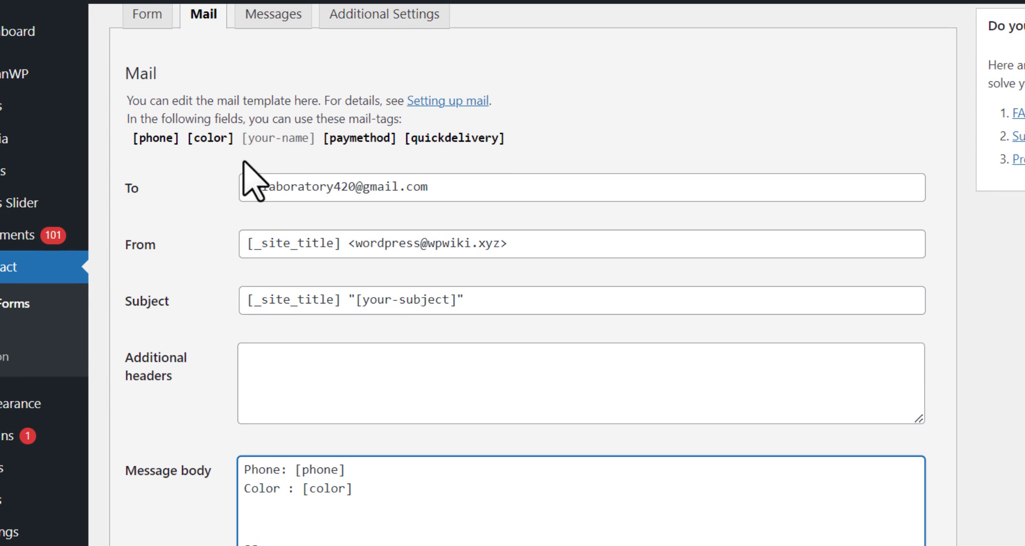
Add a 'Payment Method: [paymethod]' line to the message body.
drag(323, 138, 405, 152)
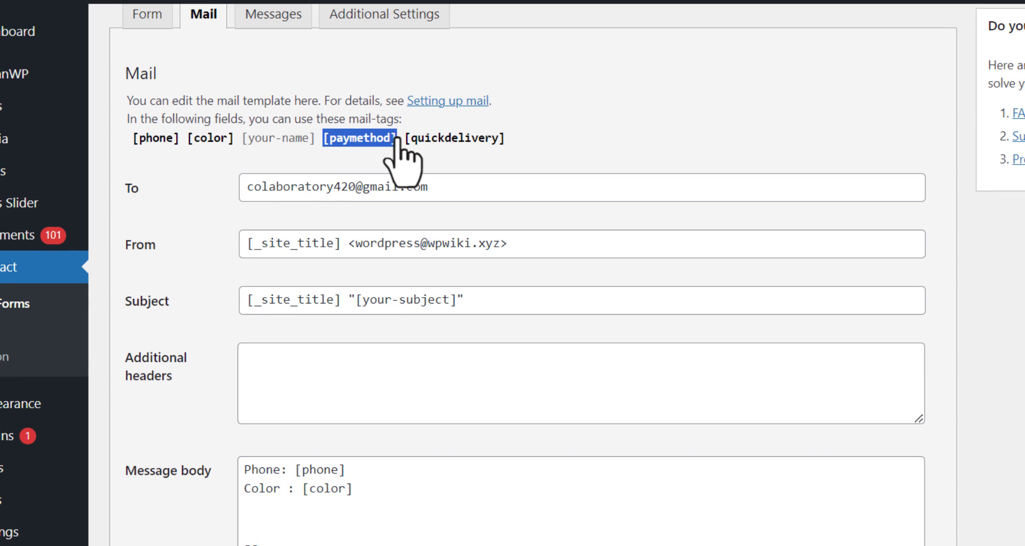
right_click(383, 144)
click(402, 204)
click(245, 508)
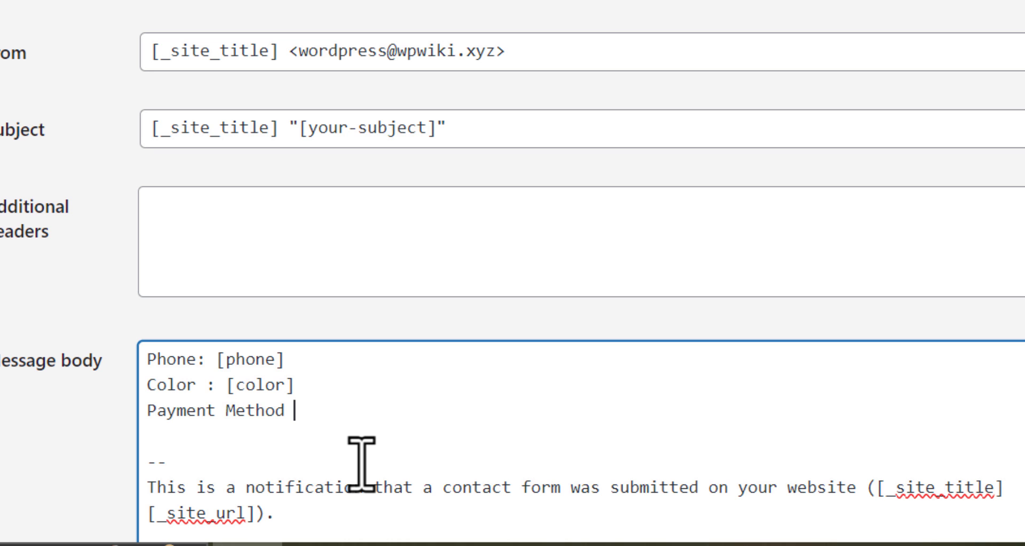
key(ctrl+v)
key(Return)
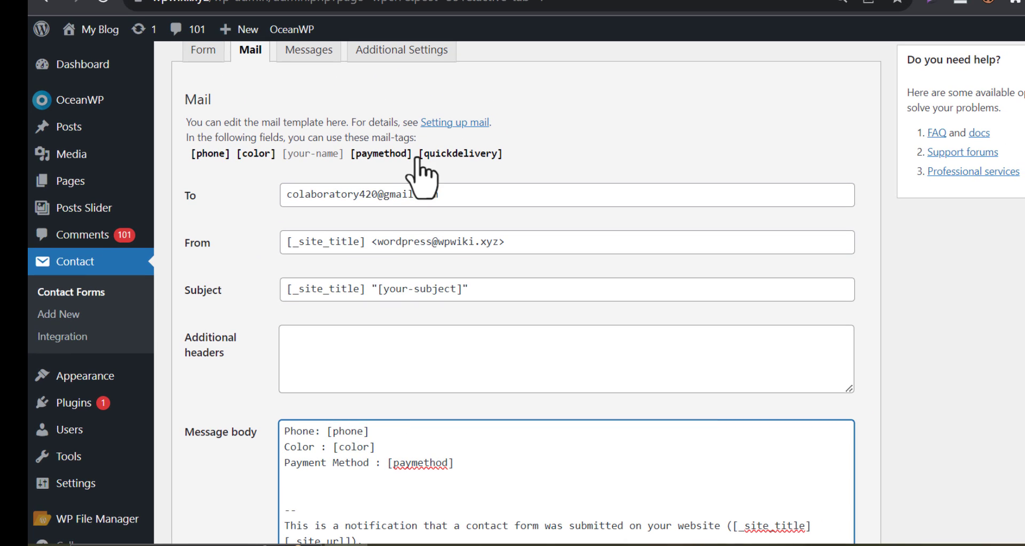
Copy the [quickdelivery] mail-tag into the message body below the payment line.
click(478, 155)
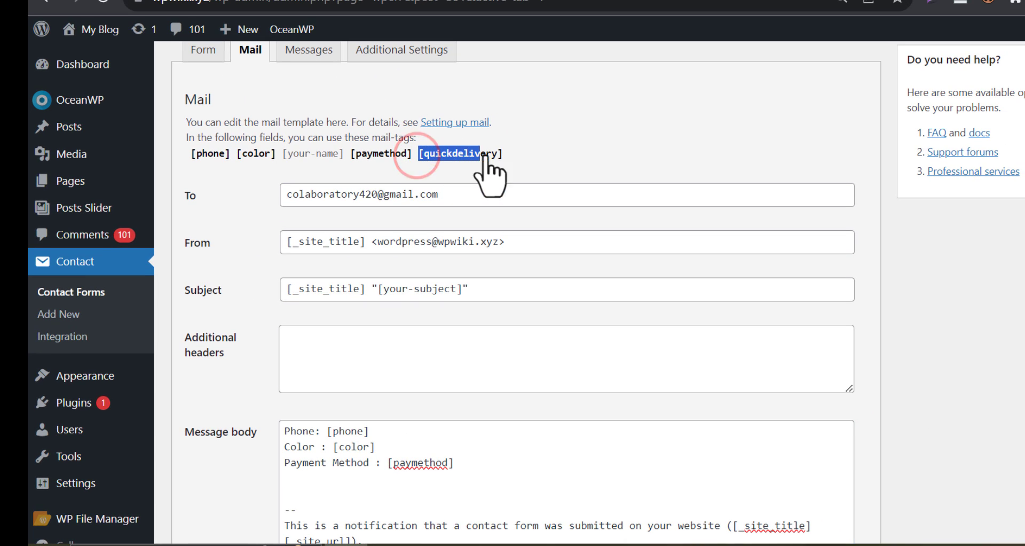
right_click(481, 154)
click(515, 169)
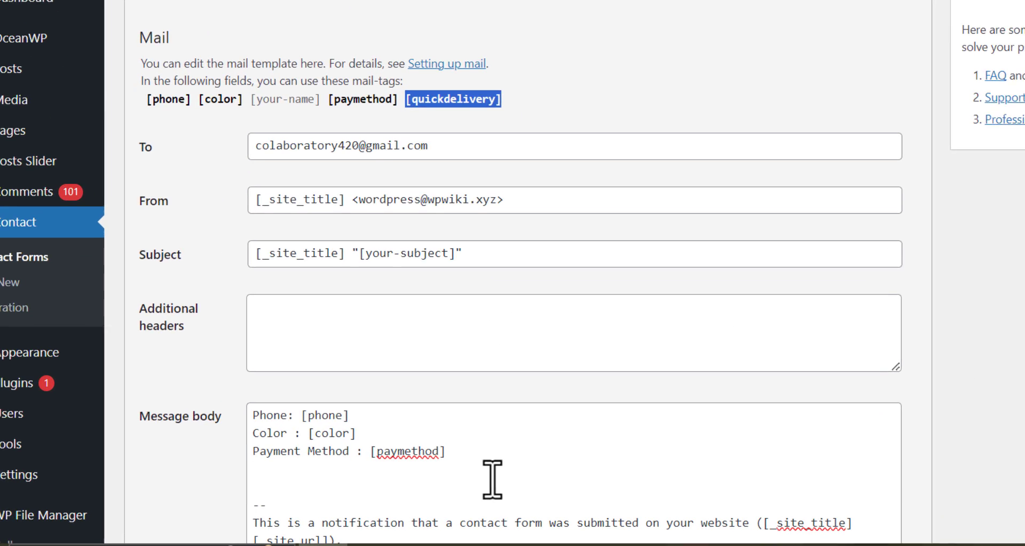
click(490, 461)
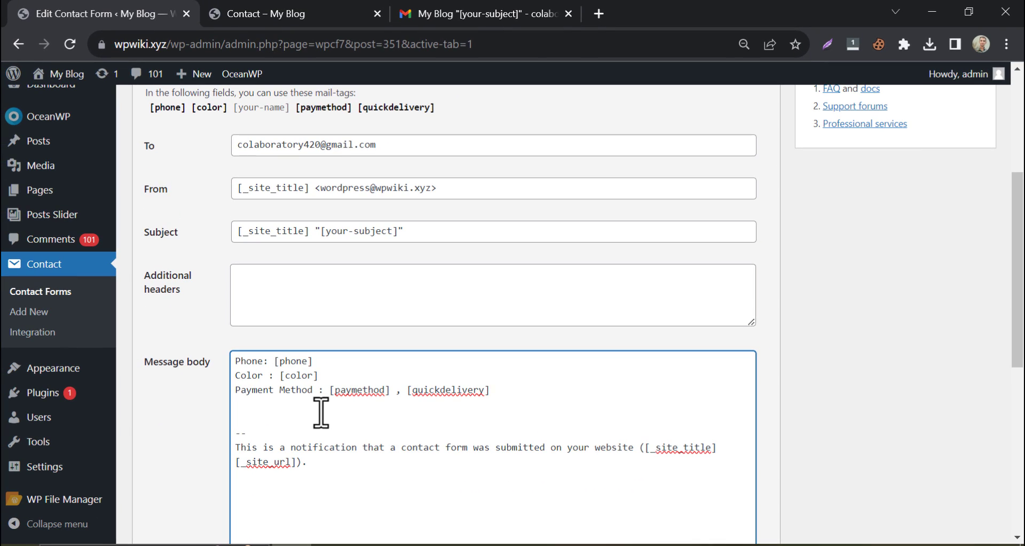
scroll(256, 417, down, 10)
Save Contact form 1 with the new mail body.
click(151, 482)
scroll(229, 454, up, 10)
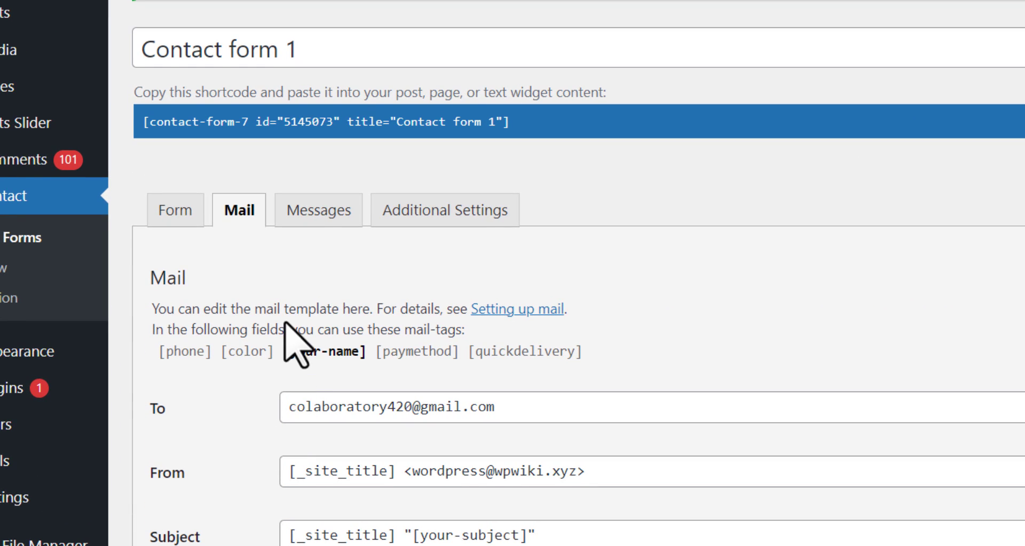
scroll(288, 326, down, 4)
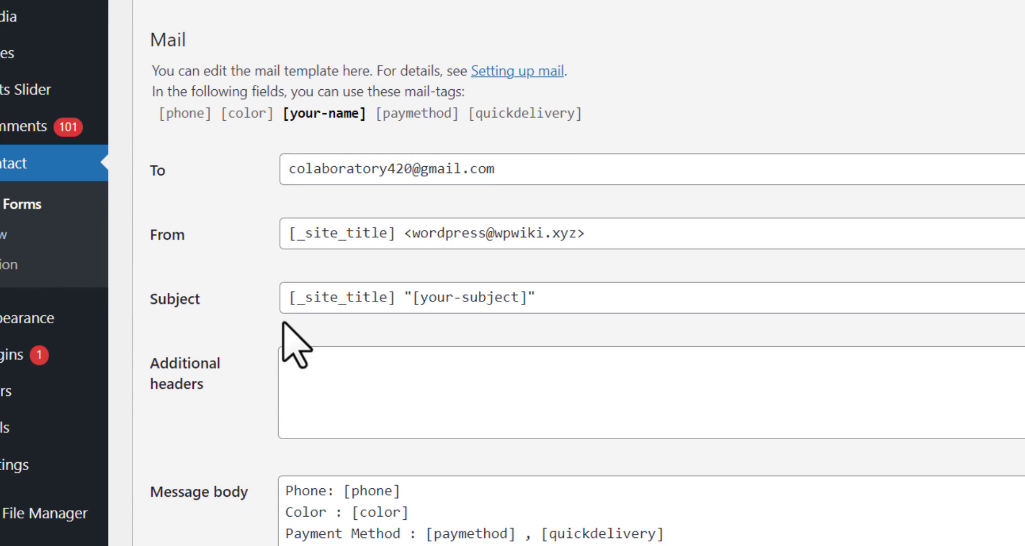
click(314, 113)
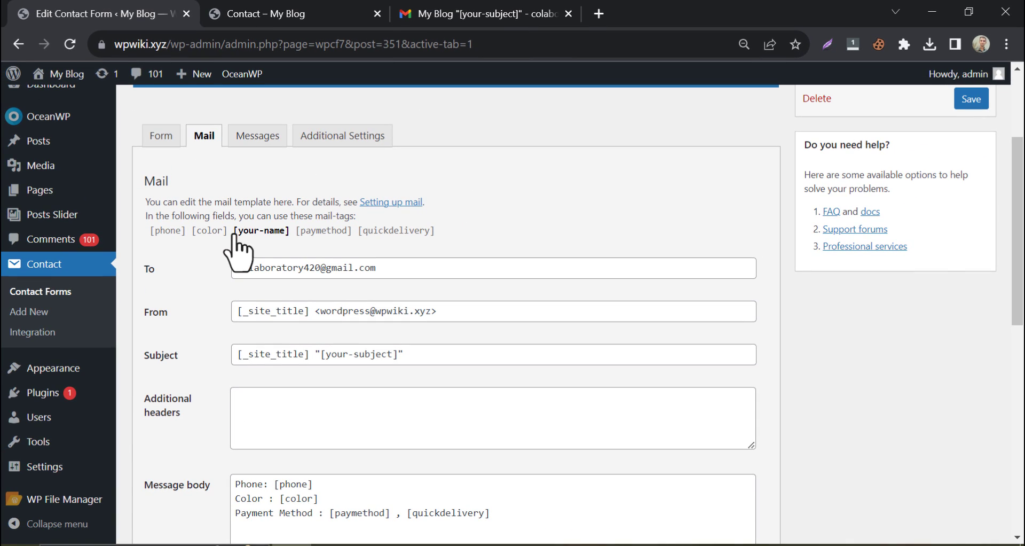
Add a 'Customer name : [your-name]' line below the Payment Method line.
click(278, 196)
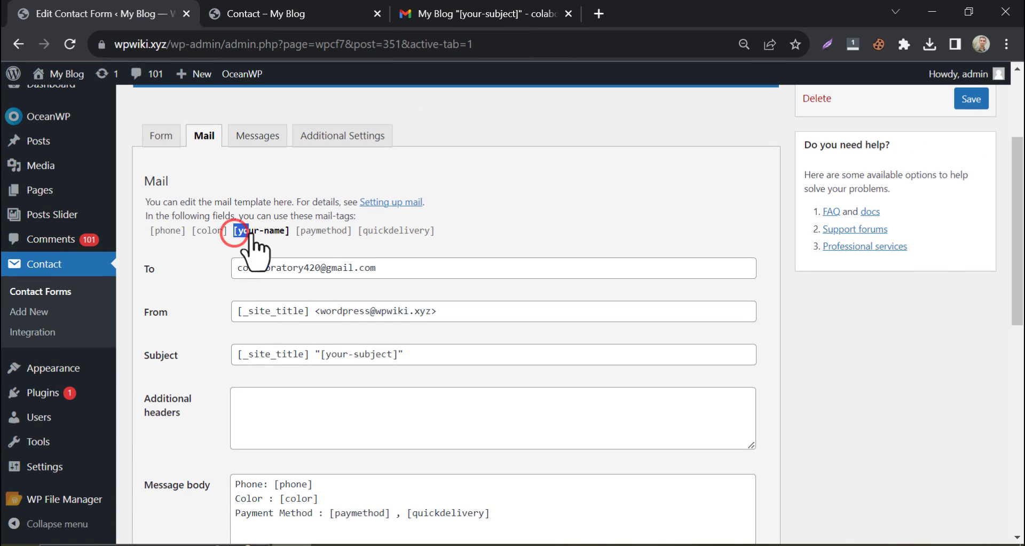
right_click(260, 231)
click(291, 256)
scroll(272, 302, down, 4)
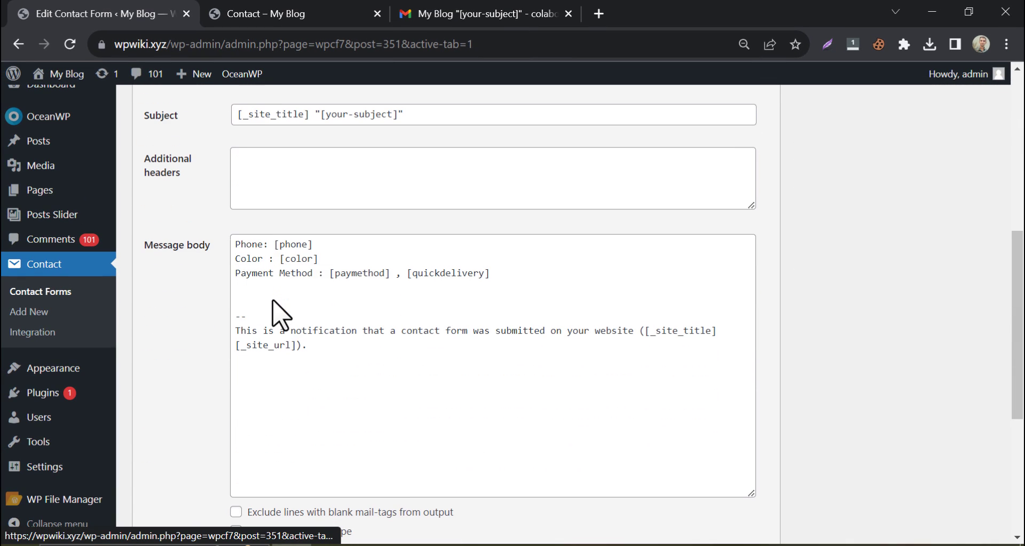
click(279, 292)
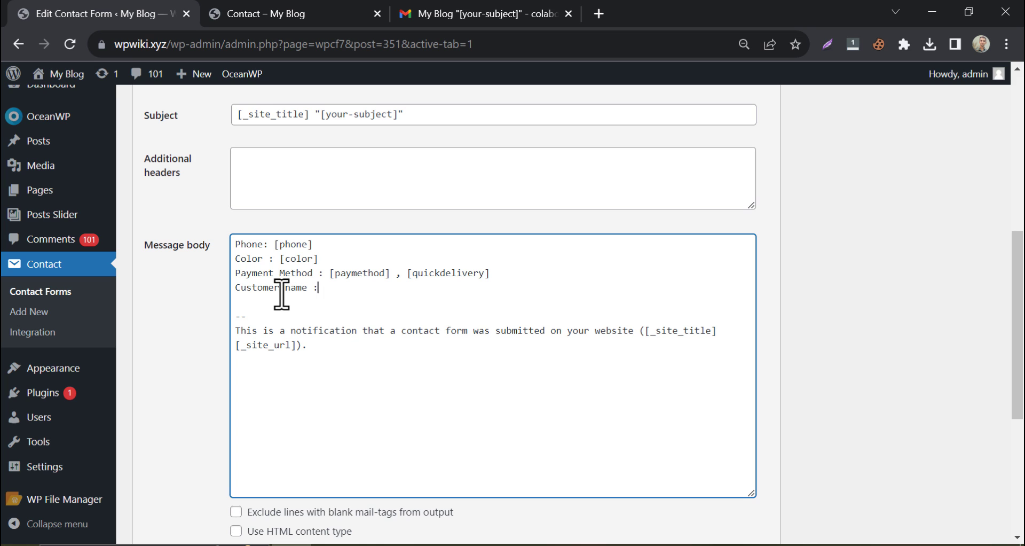
scroll(282, 293, up, 5)
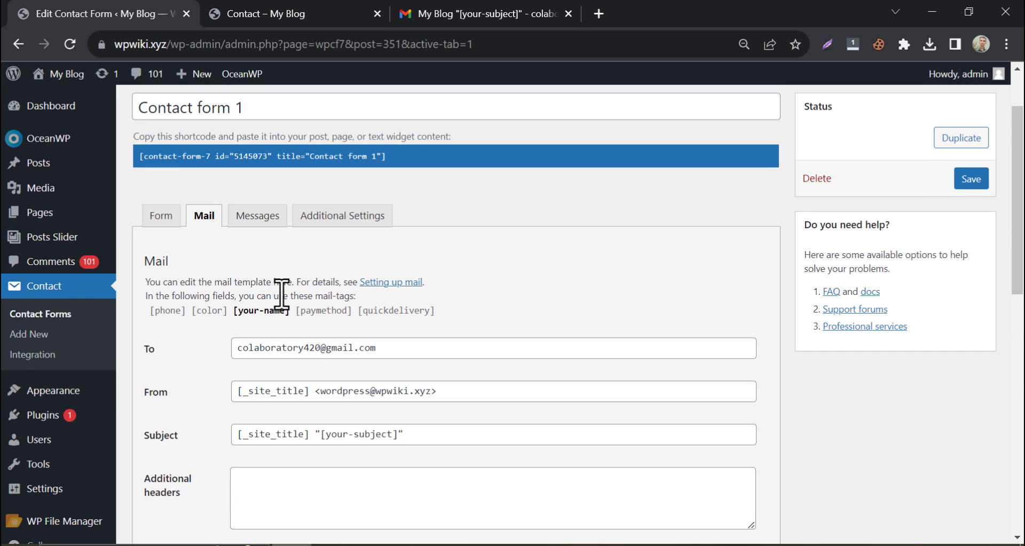
scroll(290, 283, down, 1)
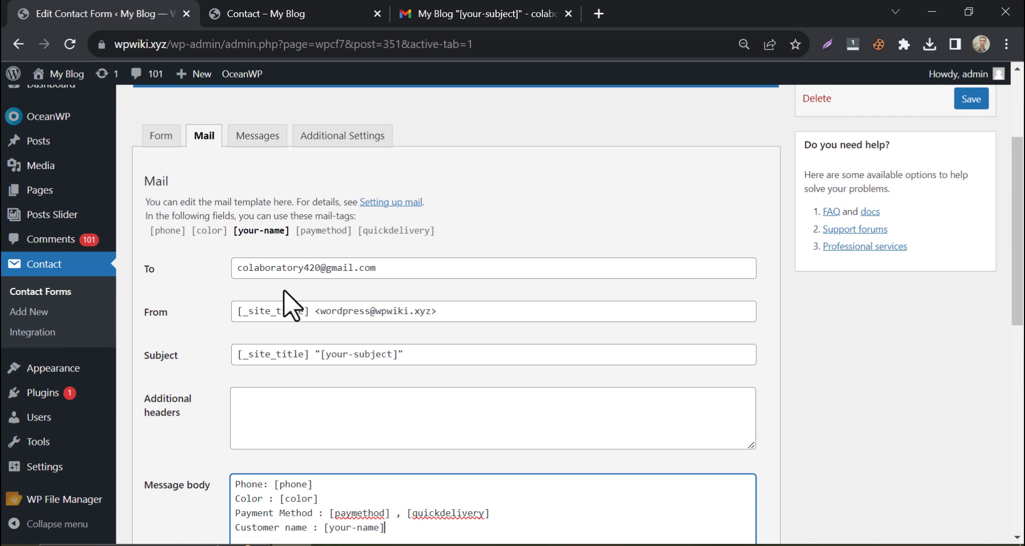
Check the earlier test email, whose subject shows the unfilled [your-subject] placeholder.
drag(322, 354, 385, 354)
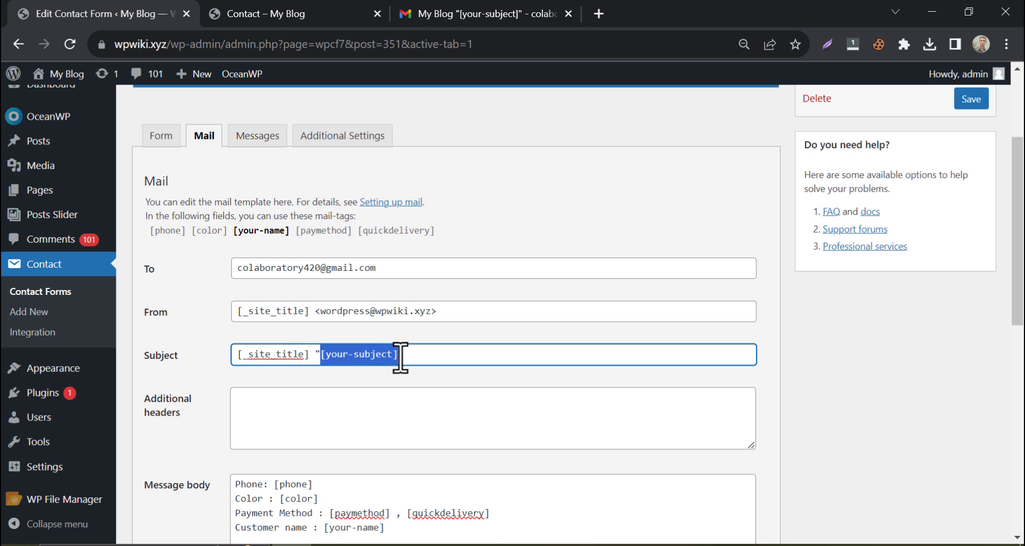
click(467, 14)
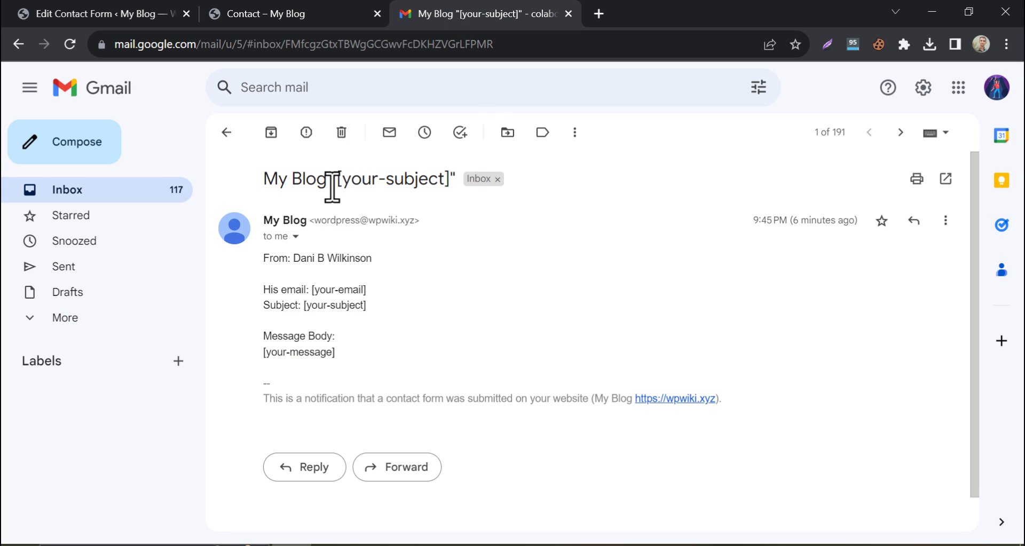
drag(342, 181, 442, 182)
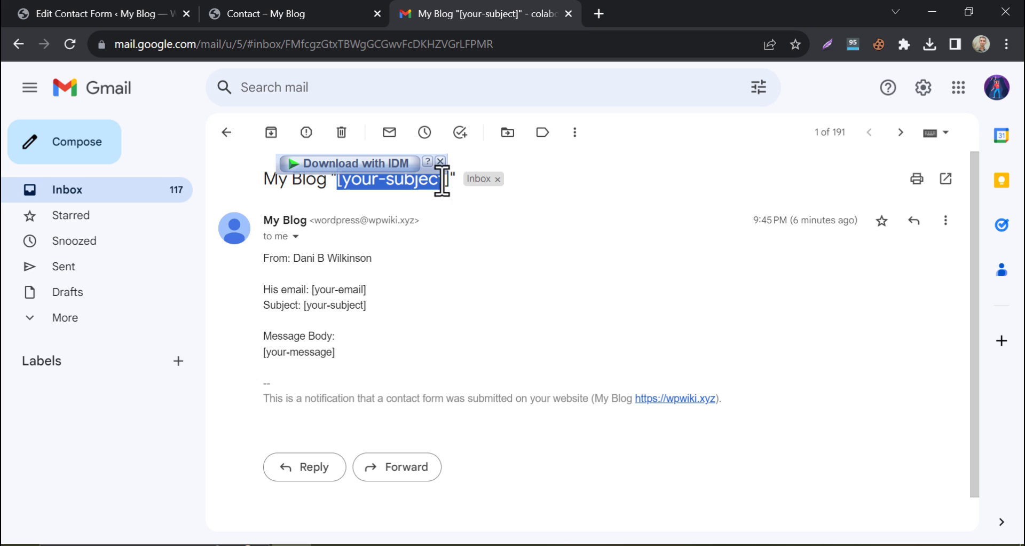
click(398, 273)
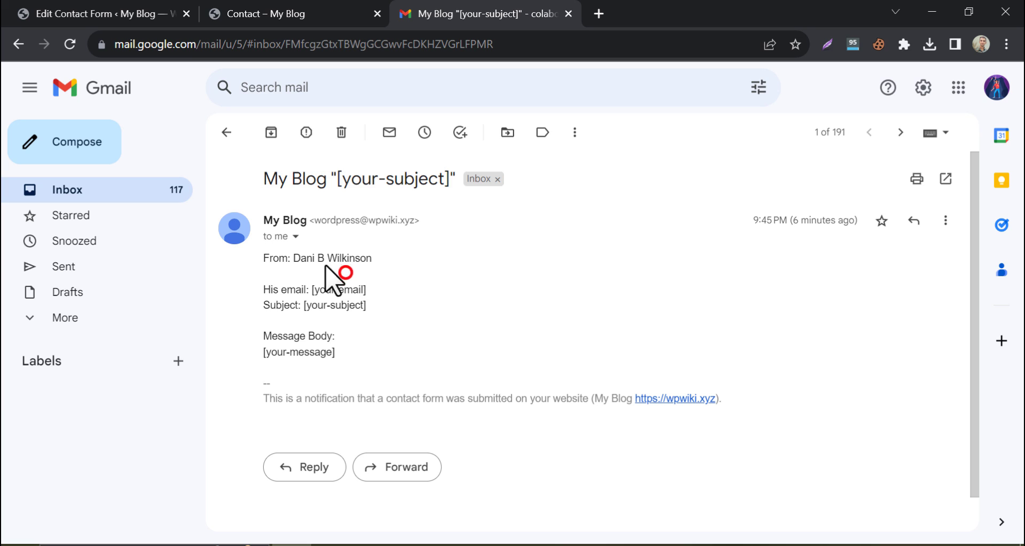
Replace the mail subject with 'Smartphone Details' and save the contact form.
click(163, 14)
scroll(299, 299, down, 2)
key(ctrl+a)
text(Smartphone Details)
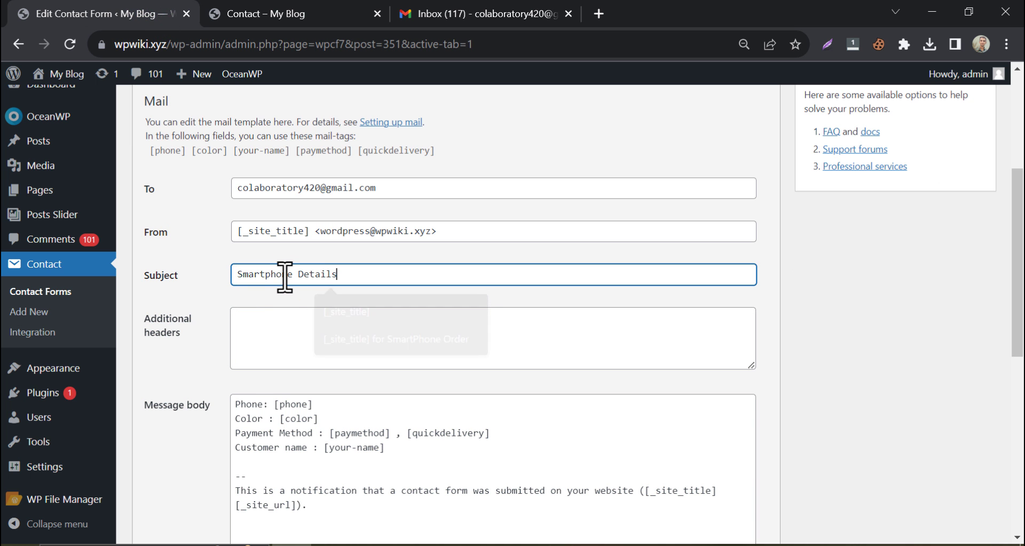
scroll(222, 259, down, 1)
click(215, 249)
scroll(222, 261, down, 7)
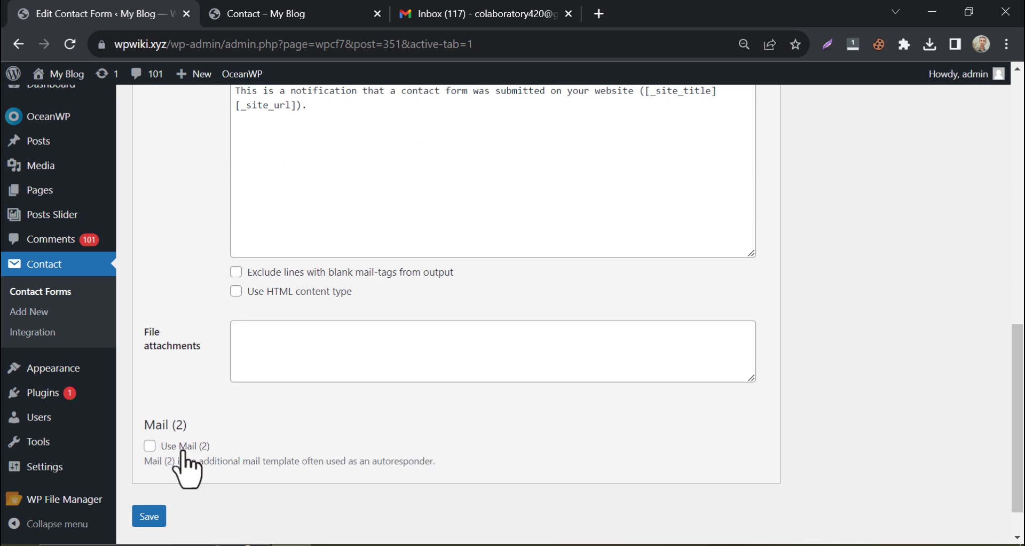
click(143, 515)
scroll(218, 367, up, 5)
scroll(211, 360, up, 1)
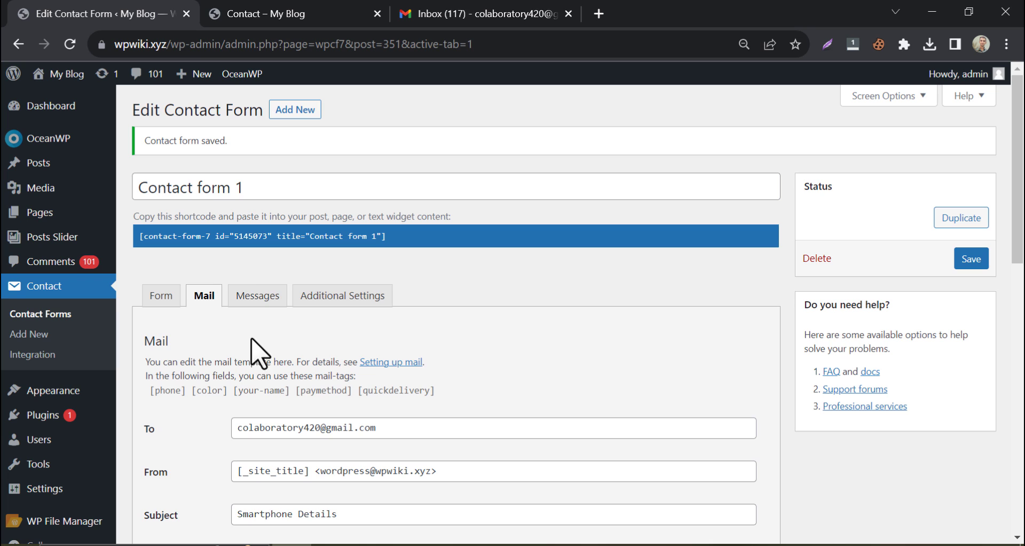
Submit a test order with a saved Name entry, VISA payment and Red colour.
click(319, 15)
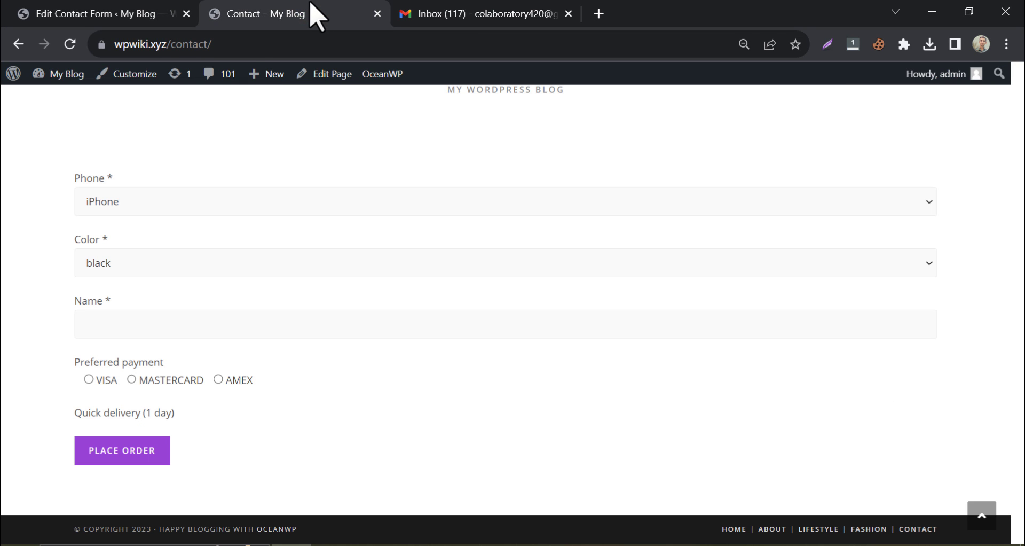
click(117, 326)
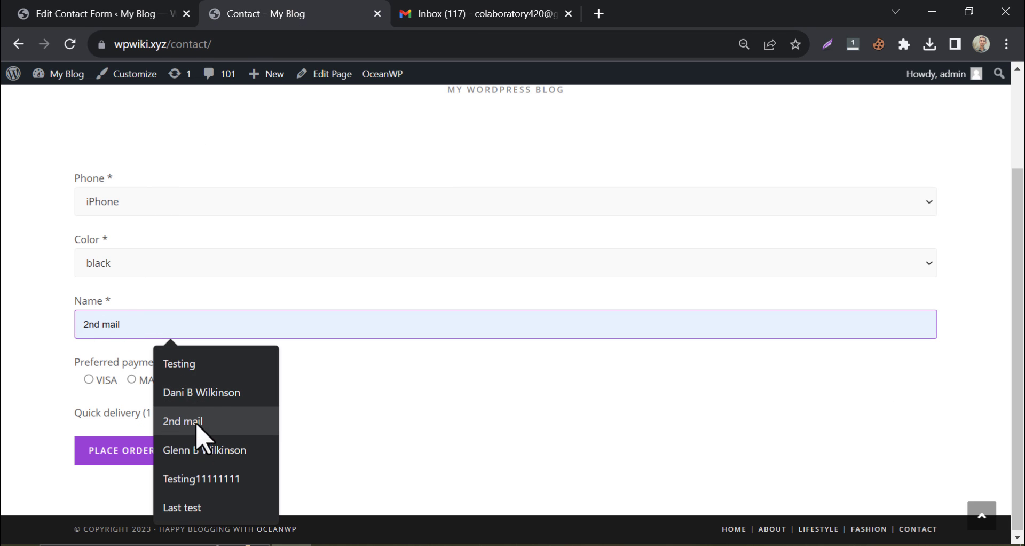
click(182, 507)
click(89, 380)
click(110, 262)
click(124, 314)
click(119, 450)
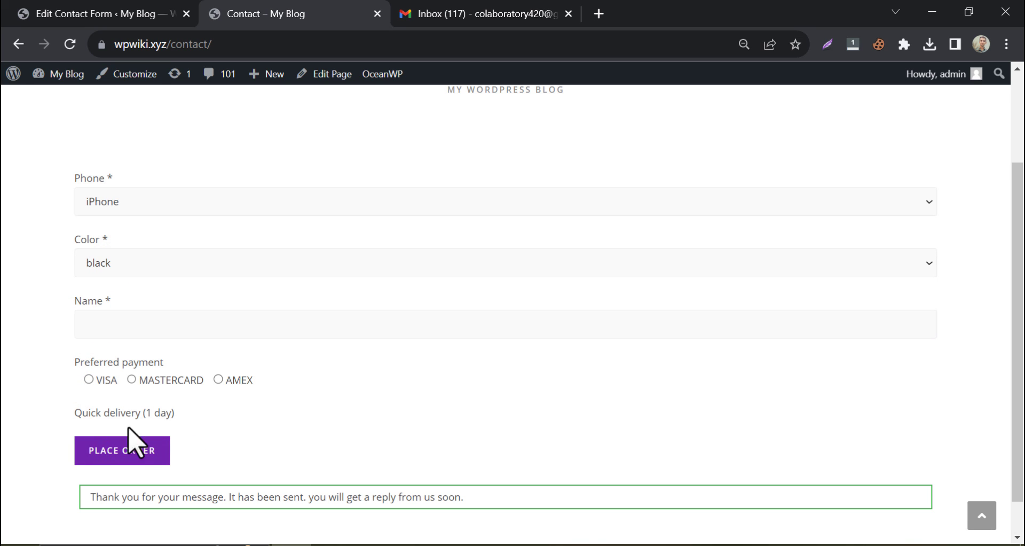
drag(246, 506, 498, 506)
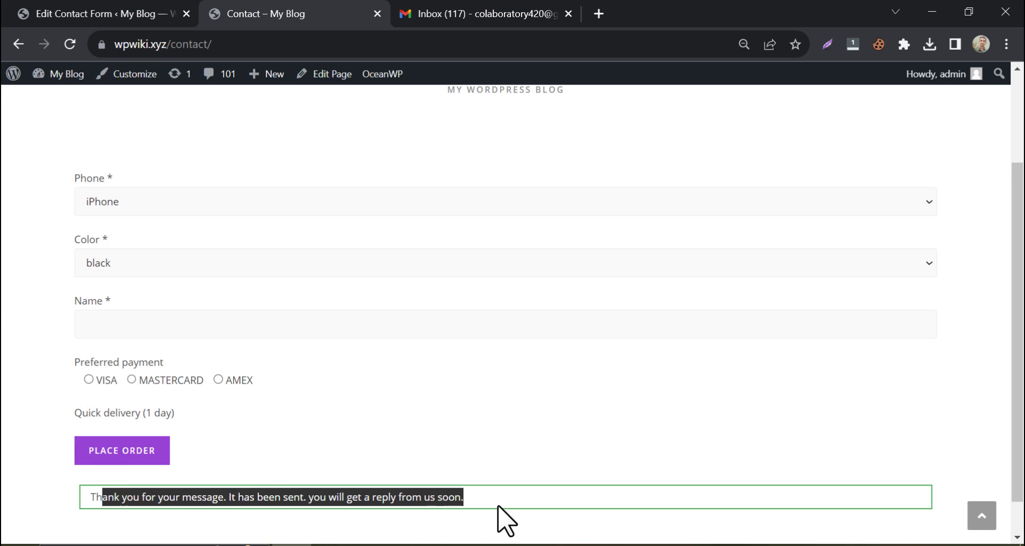
click(18, 230)
Open the Smartphone Details email showing Phone: iPhone, Color: Red, Payment Method: VISA and customer name.
click(420, 12)
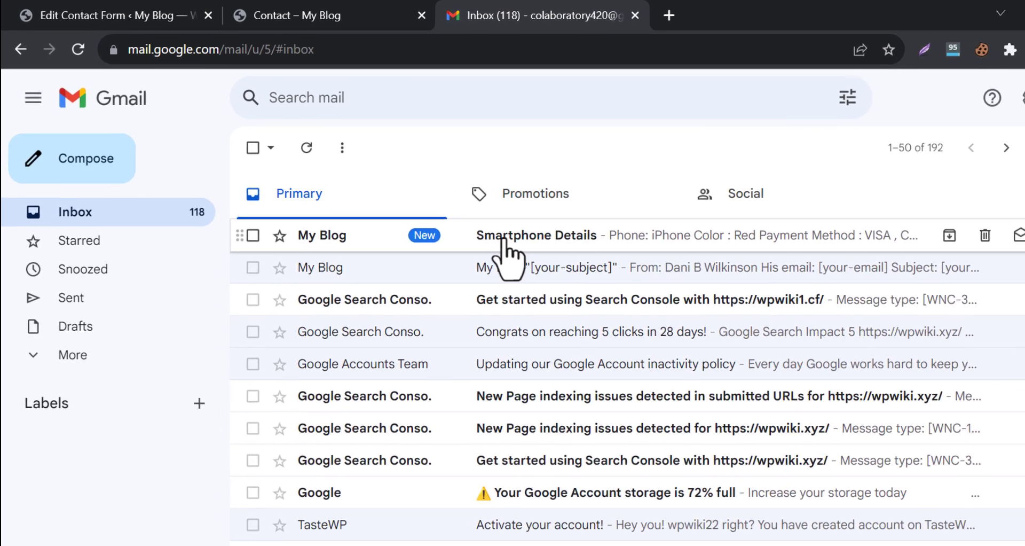
click(462, 213)
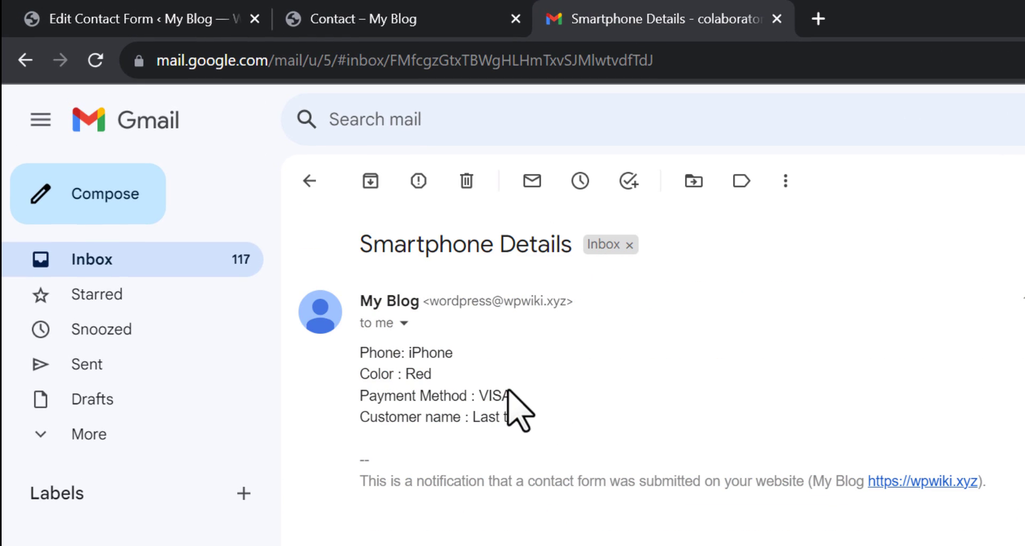
drag(537, 417, 363, 359)
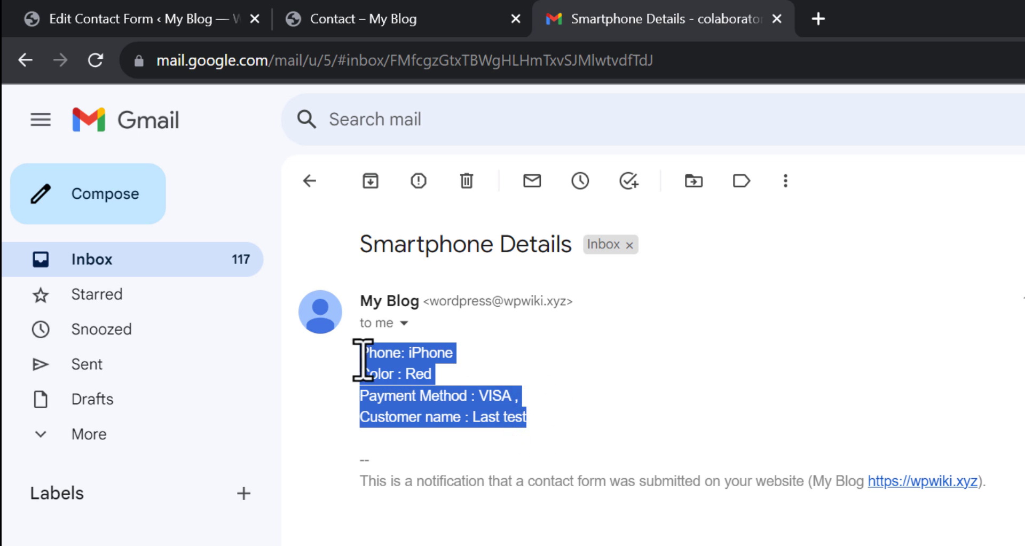
click(470, 367)
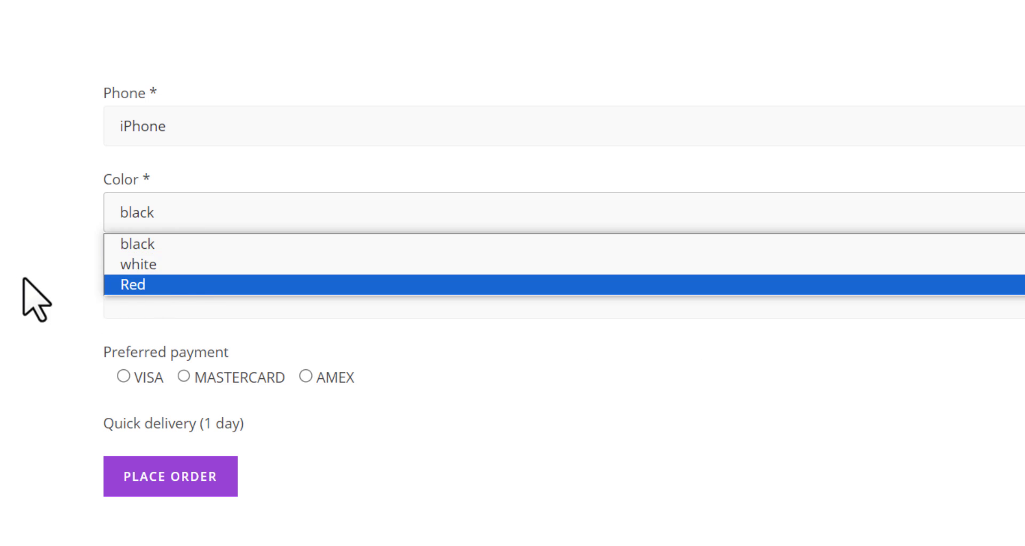
On the Contact page, keep colour Black and switch the preferred payment from AMEX to VISA.
click(23, 298)
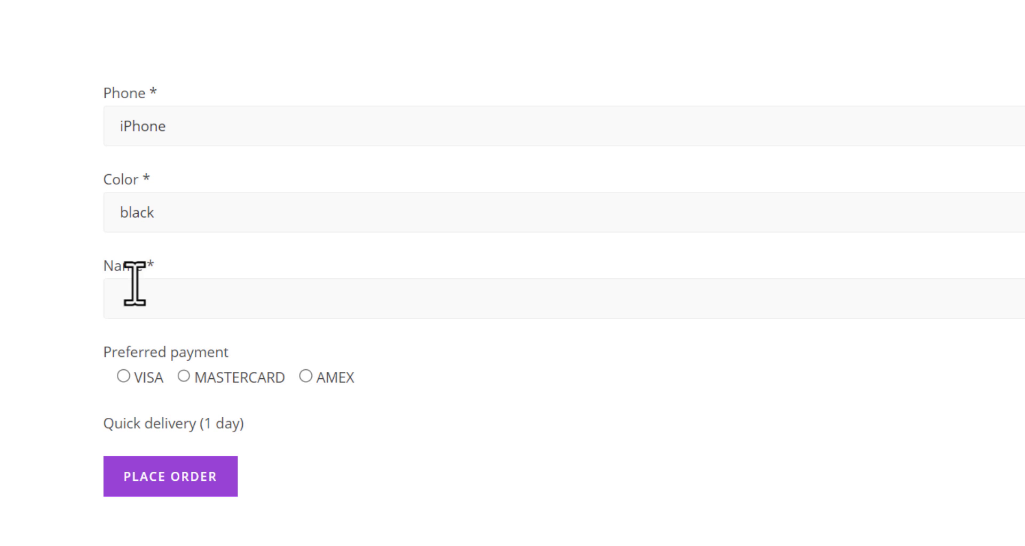
click(126, 288)
click(82, 348)
click(305, 376)
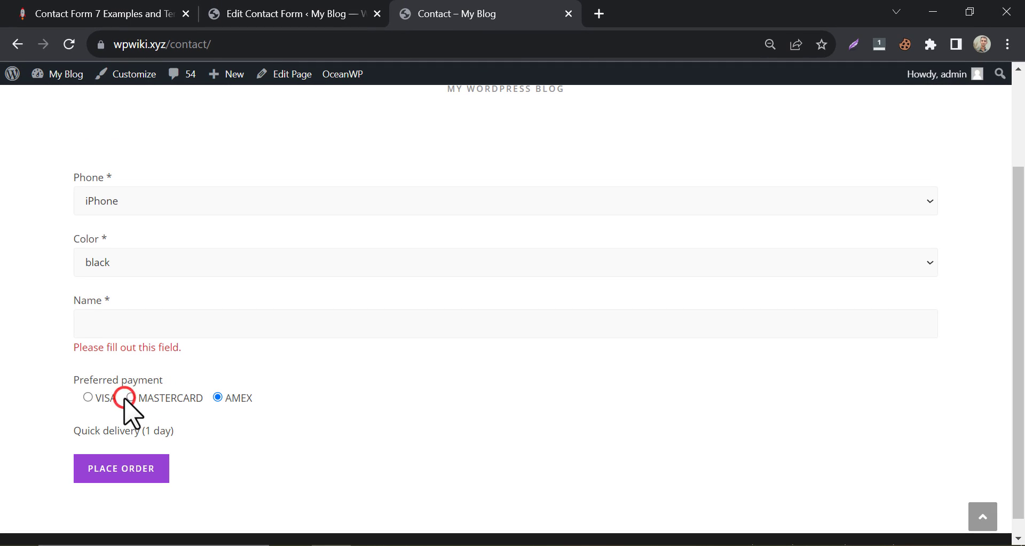
click(88, 398)
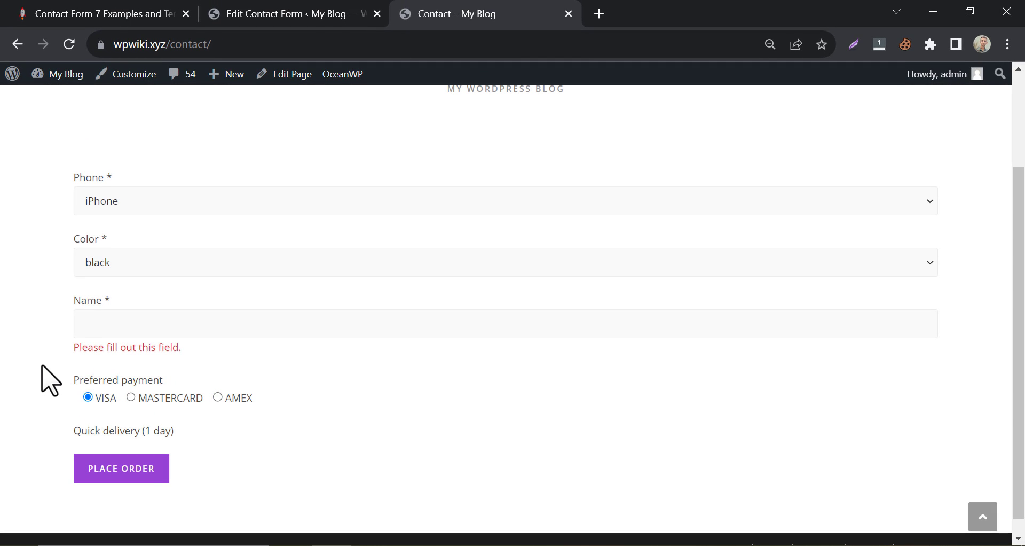